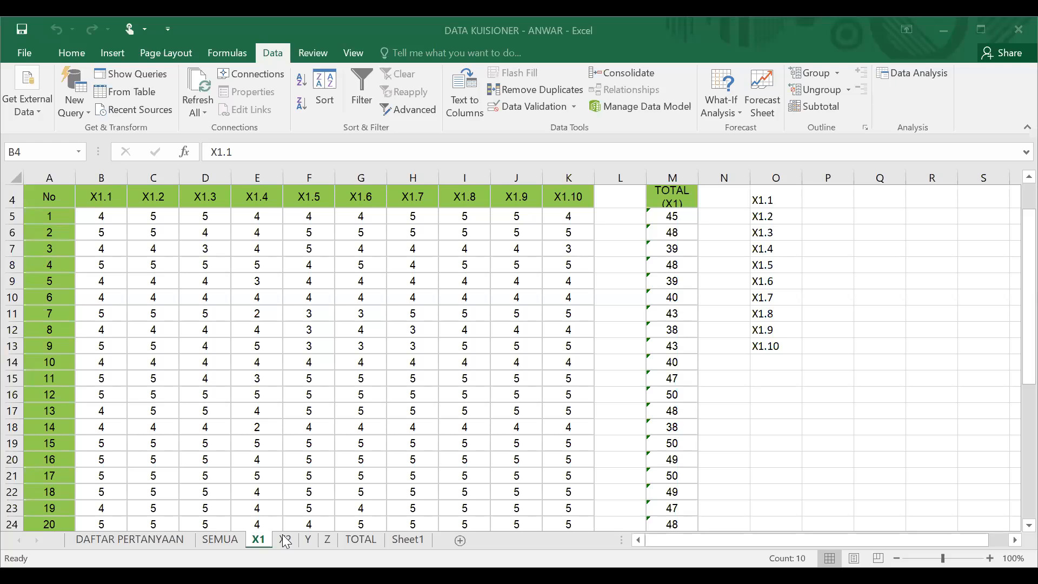
- Look through the X2, Y and Z questionnaire score sheets, ending with the header and first rows of Z
{"action": "left_click", "coordinate": [286, 539]}
{"action": "left_click", "coordinate": [309, 539]}
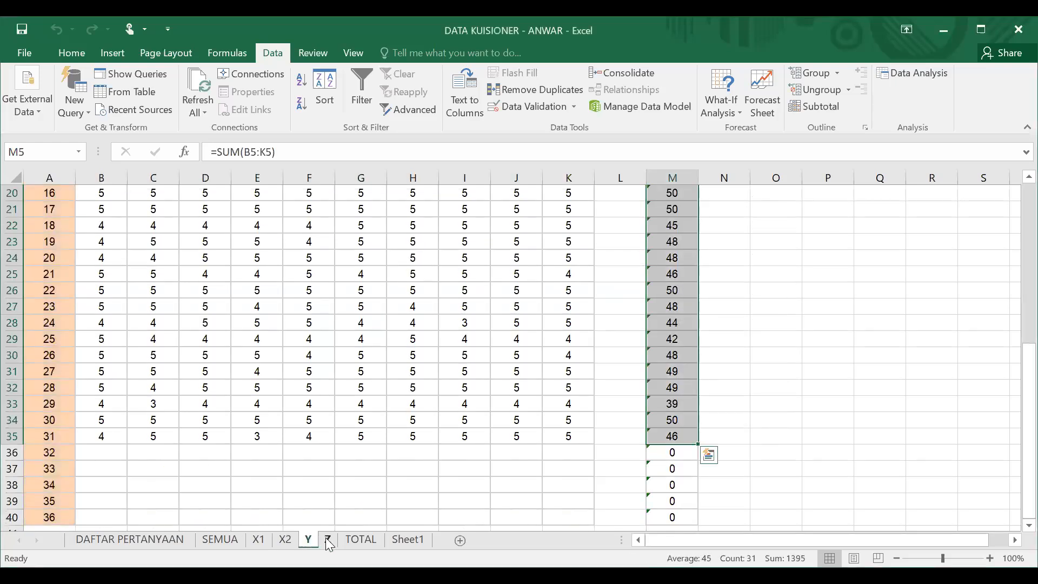
{"action": "left_click", "coordinate": [329, 540]}
{"action": "left_click", "coordinate": [307, 539]}
{"action": "left_click", "coordinate": [328, 540]}
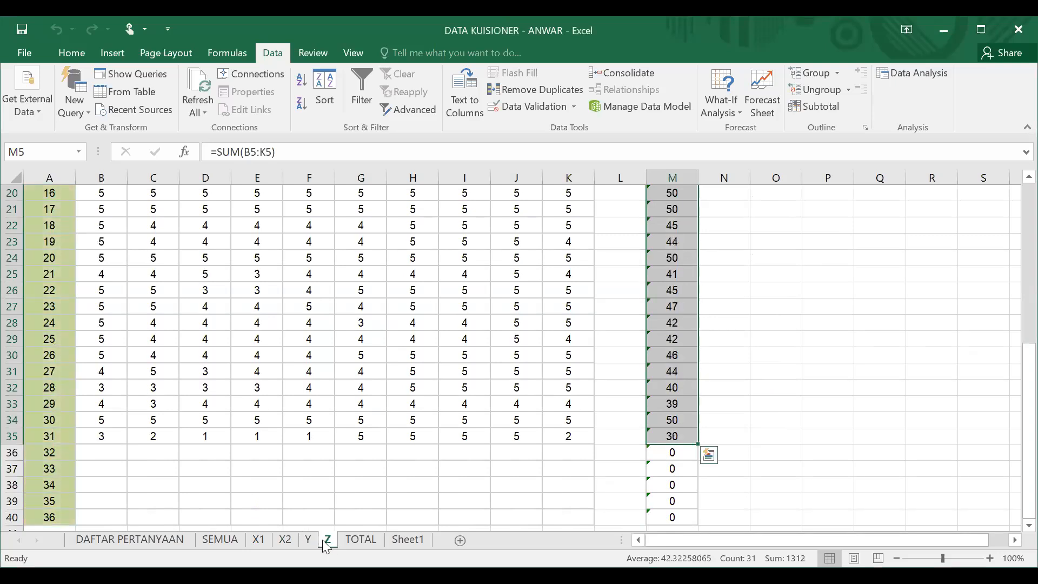
{"action": "scroll", "coordinate": [461, 393], "scroll_direction": "up", "scroll_amount": 7}
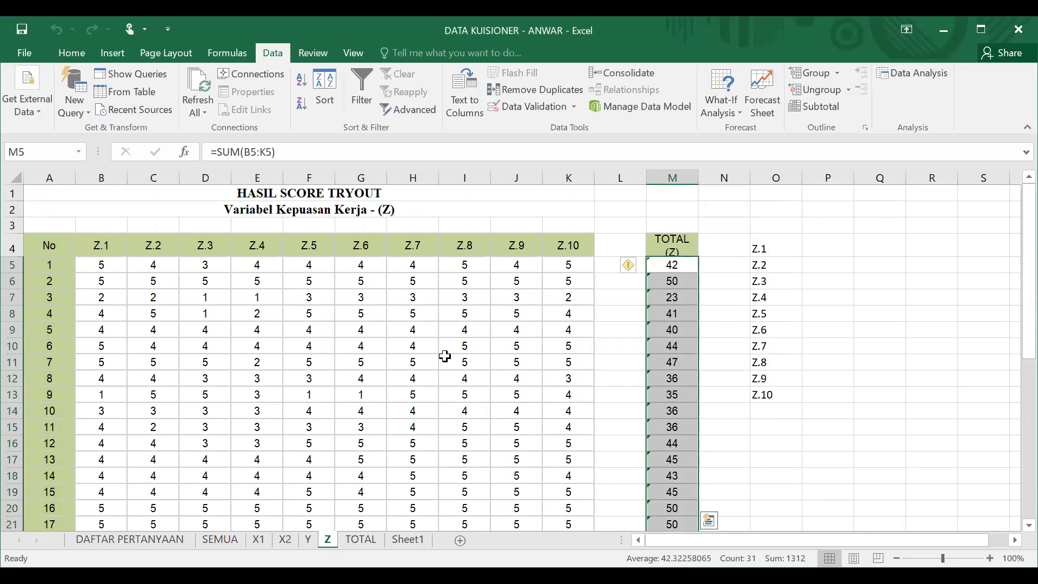
- Review the X1 score sheet and highlight the item scores in B5:K20 on the X2 sheet
{"action": "left_click", "coordinate": [259, 539]}
{"action": "scroll", "coordinate": [261, 417], "scroll_direction": "up", "scroll_amount": 1}
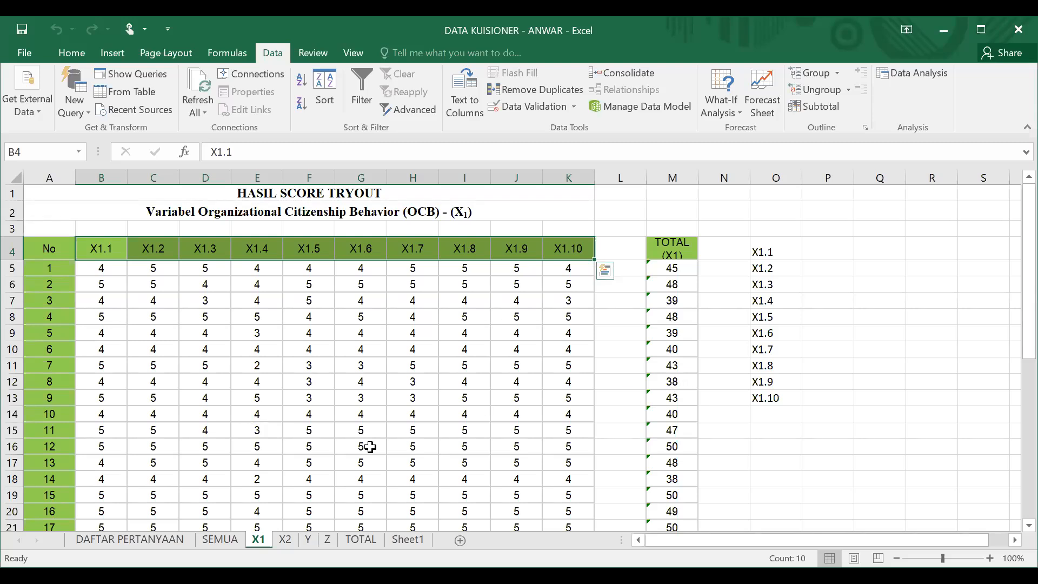
{"action": "left_click", "coordinate": [285, 539]}
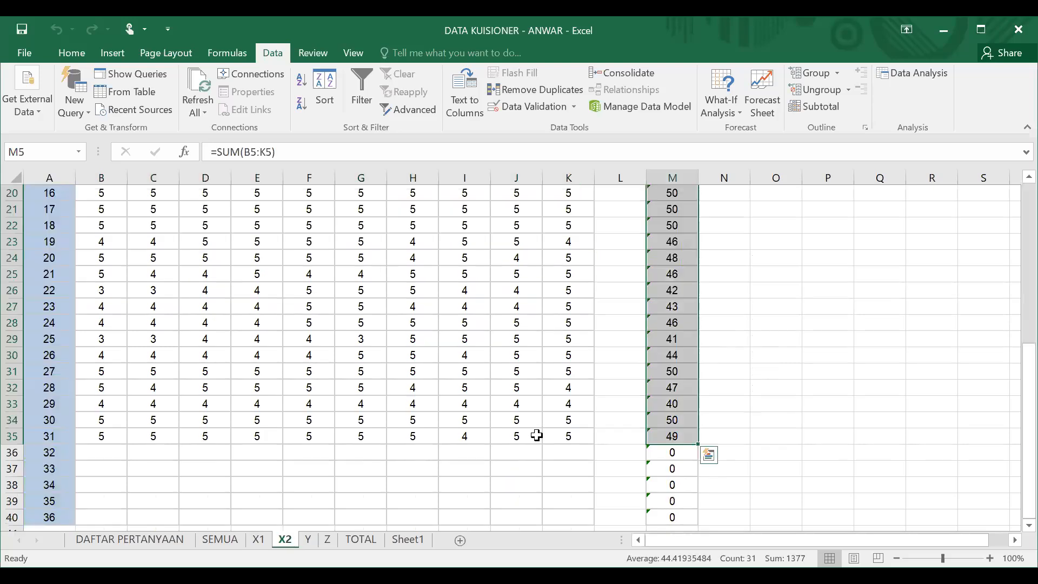
{"action": "scroll", "coordinate": [508, 419], "scroll_direction": "up", "scroll_amount": 5}
{"action": "left_click_drag", "start_coordinate": [97, 269], "coordinate": [206, 301]}
{"action": "left_click_drag", "start_coordinate": [547, 405], "coordinate": [586, 506]}
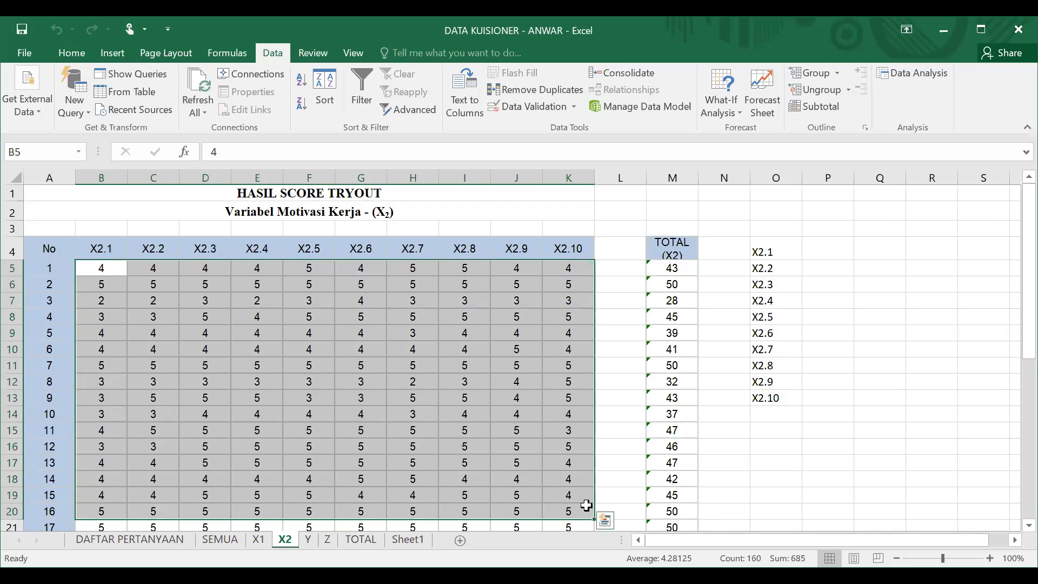
- Compare the item score tables on the X1, X2, Y and Z sheets
{"action": "left_click", "coordinate": [257, 540]}
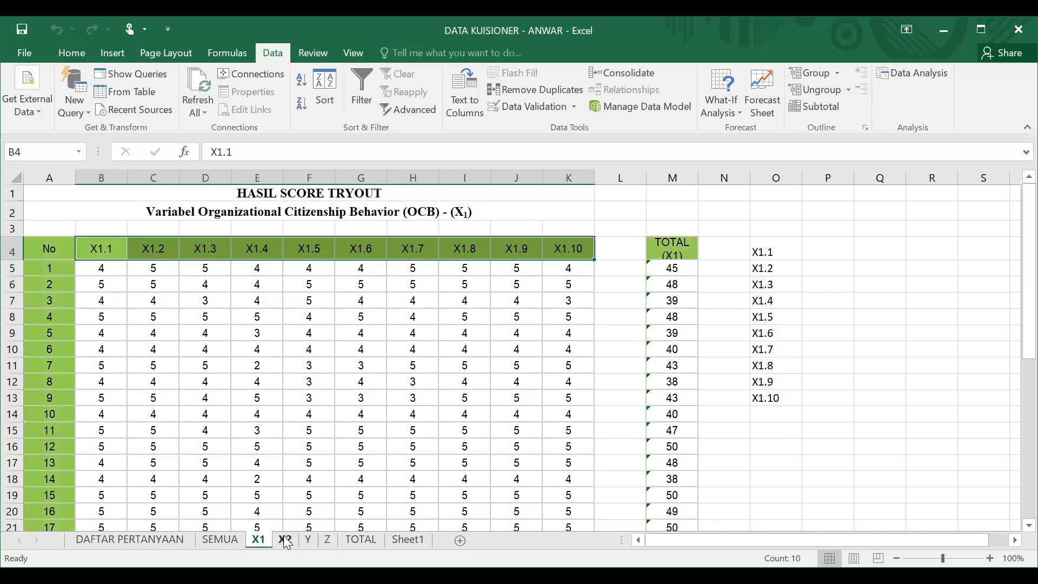
{"action": "left_click", "coordinate": [285, 540]}
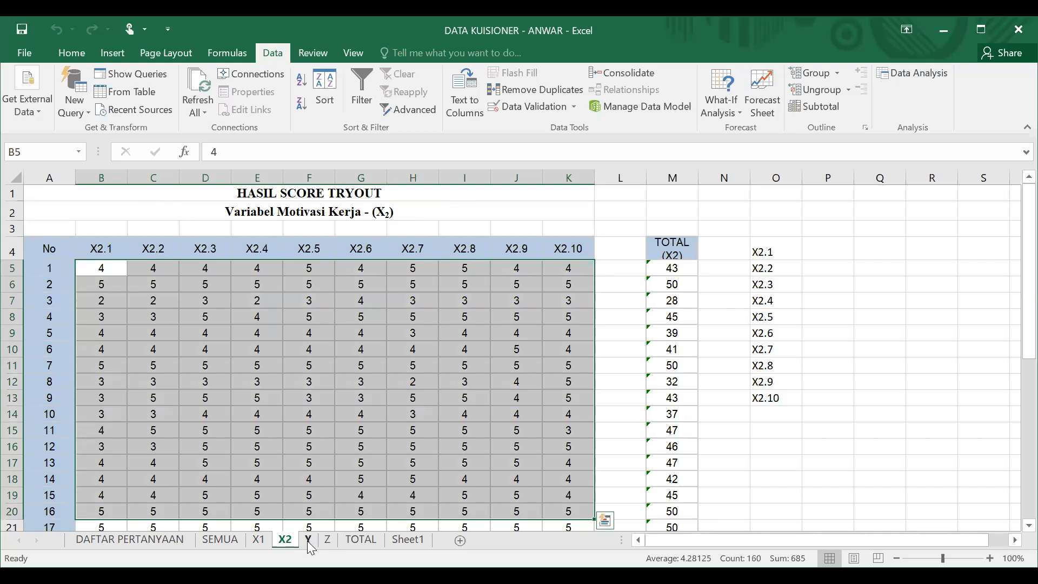
{"action": "left_click", "coordinate": [308, 540]}
{"action": "scroll", "coordinate": [331, 465], "scroll_direction": "up", "scroll_amount": 5}
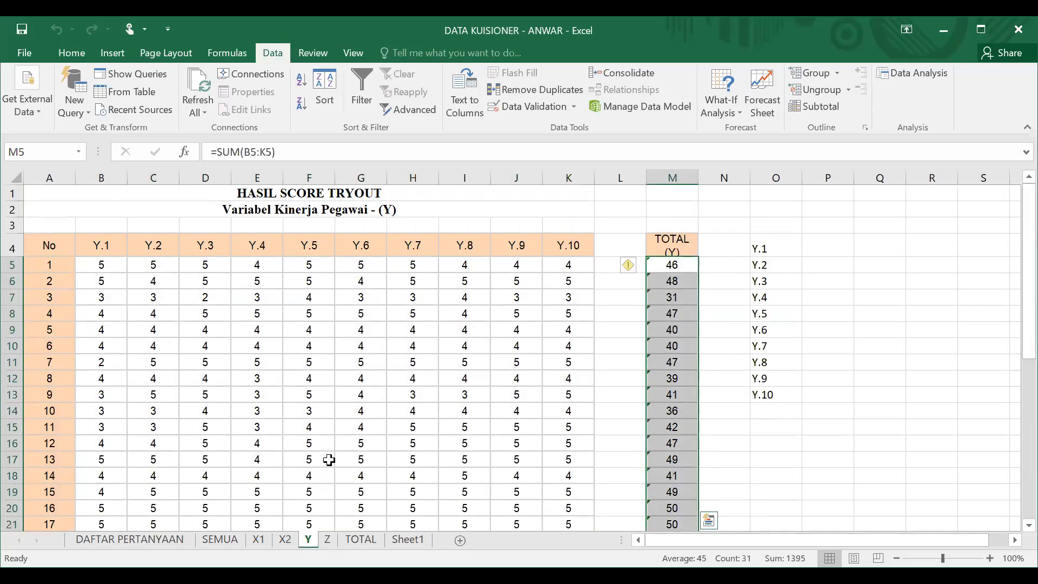
{"action": "scroll", "coordinate": [329, 460], "scroll_direction": "down", "scroll_amount": 2}
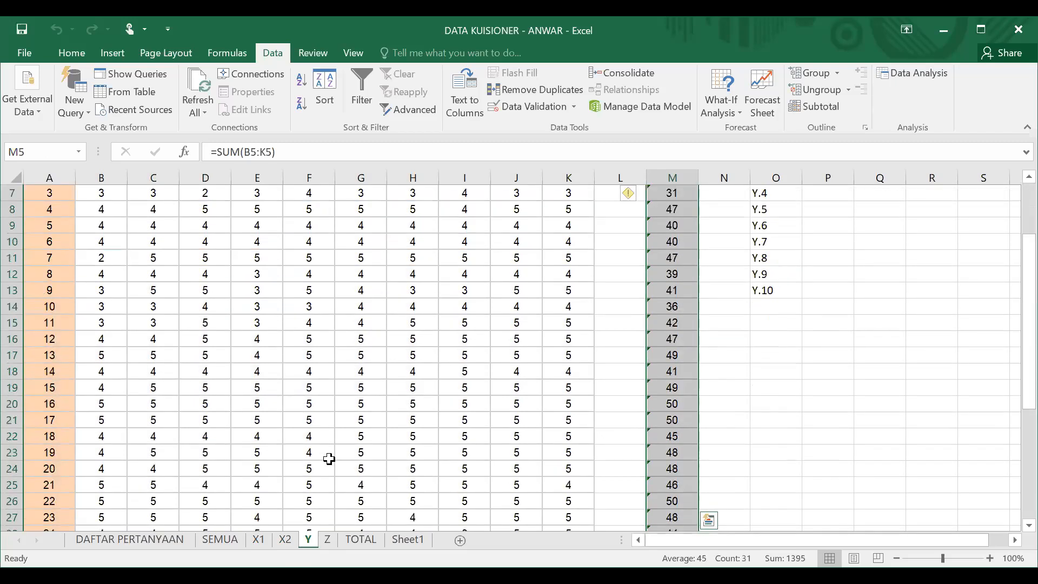
{"action": "scroll", "coordinate": [331, 470], "scroll_direction": "up", "scroll_amount": 1}
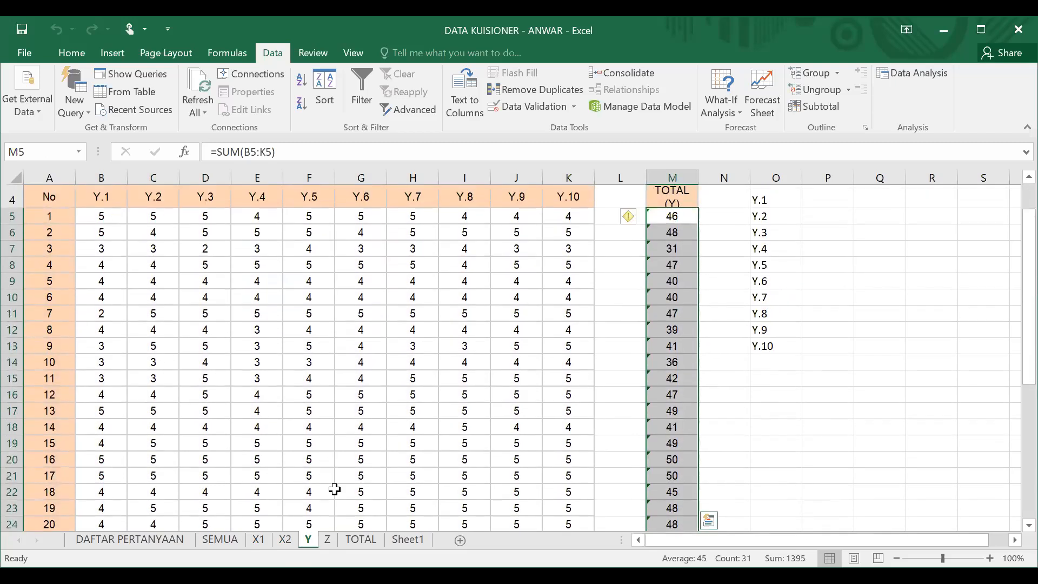
{"action": "left_click", "coordinate": [328, 541]}
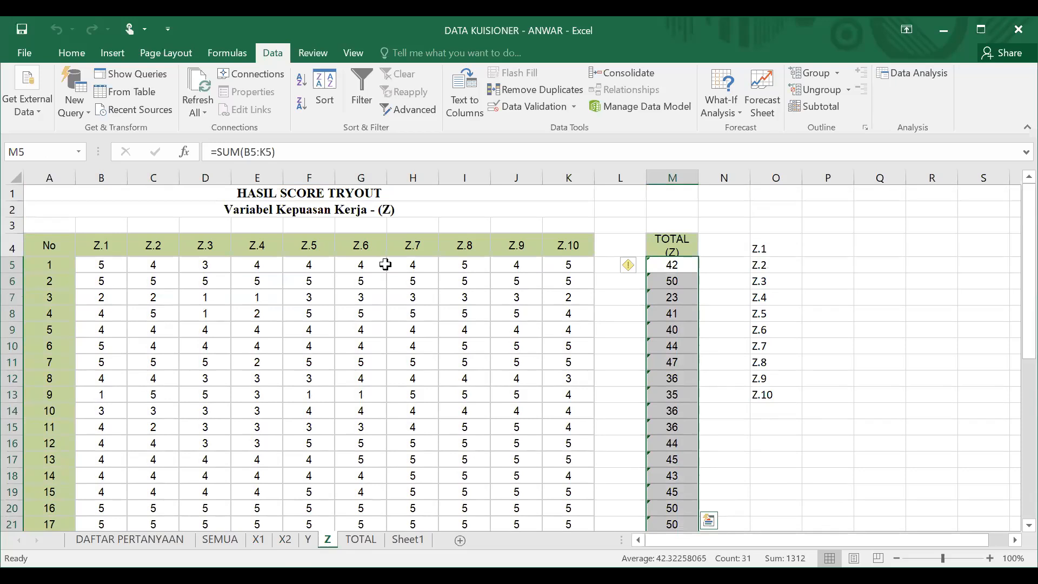
- Highlight the item scores in B5:K23 on the Y sheet and examine the rows below them
{"action": "left_click", "coordinate": [309, 540]}
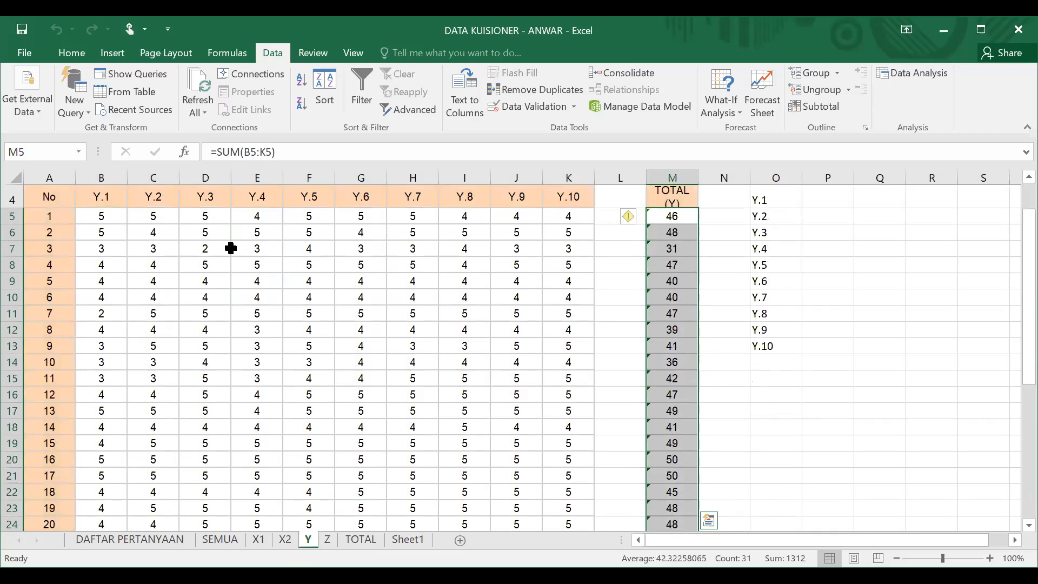
{"action": "left_click", "coordinate": [482, 252]}
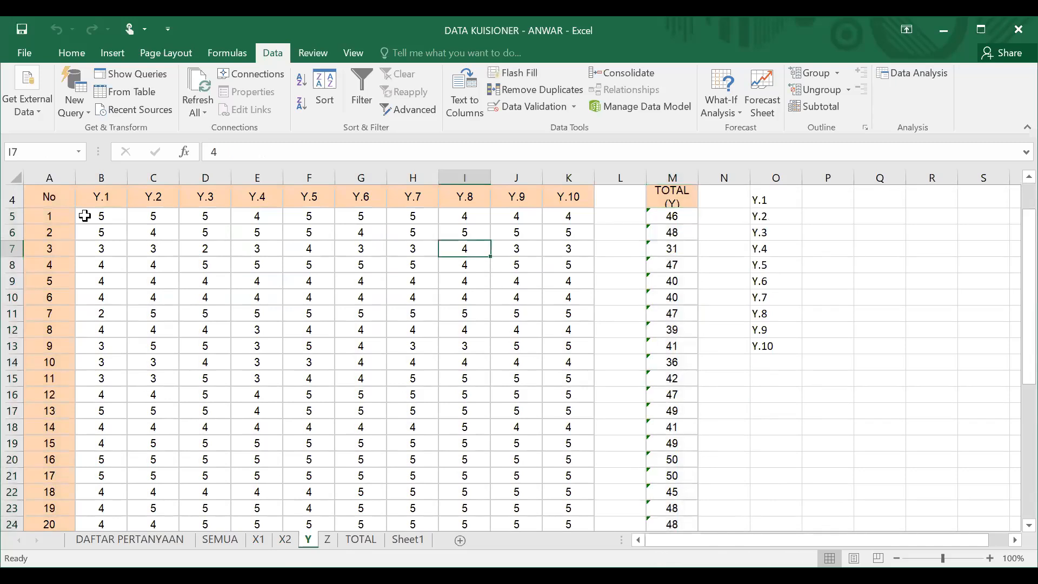
{"action": "left_click_drag", "start_coordinate": [102, 216], "coordinate": [309, 281]}
{"action": "left_click_drag", "start_coordinate": [554, 481], "coordinate": [549, 505]}
{"action": "scroll", "coordinate": [335, 357], "scroll_direction": "down", "scroll_amount": 3}
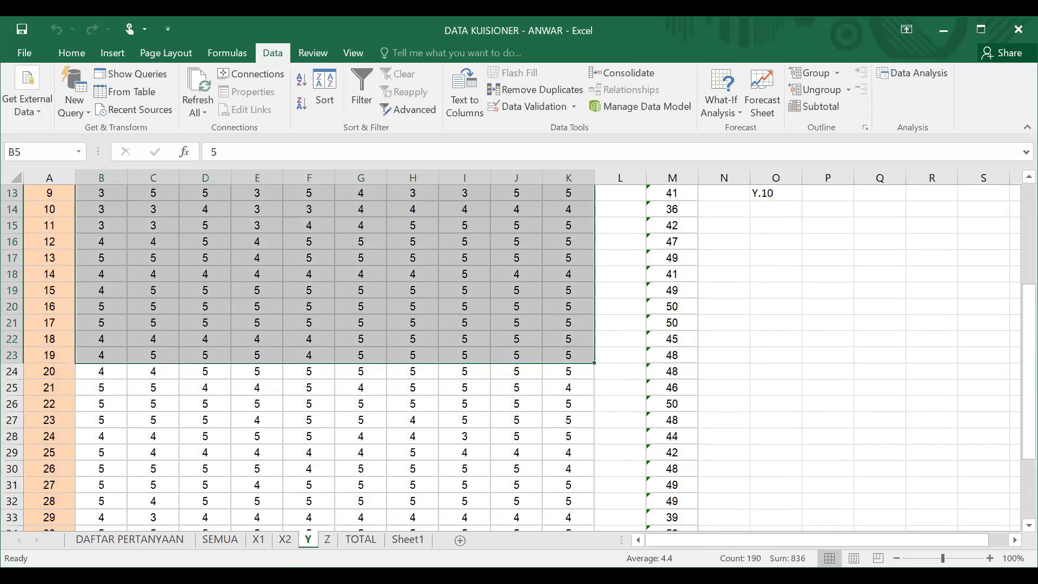
- Switch to the SPSS Data Editor and review the questionnaire variable names, from X1.1 onward, in Variable View
{"action": "key", "text": "alt+Tab"}
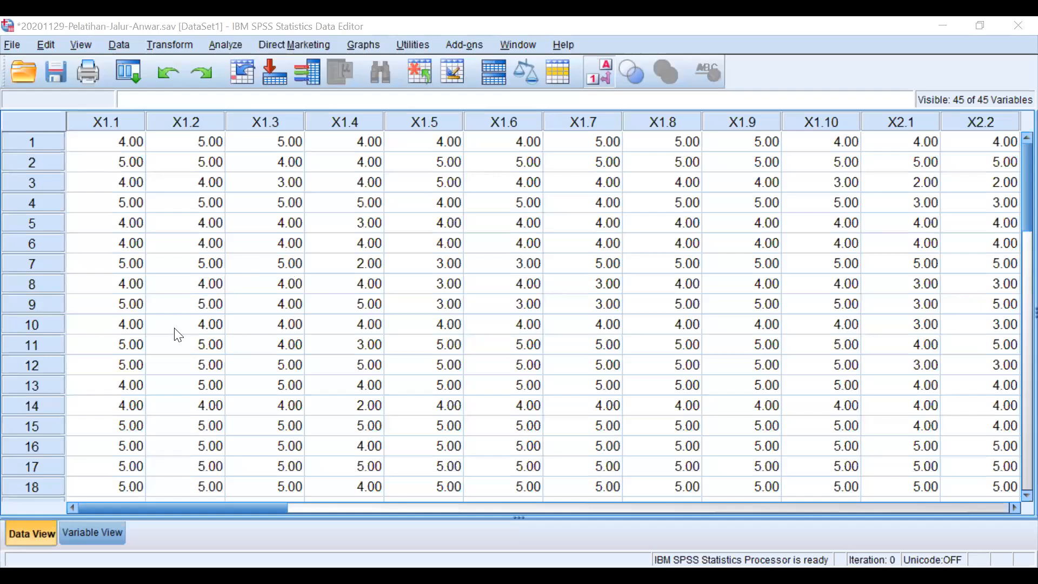
{"action": "left_click", "coordinate": [94, 532]}
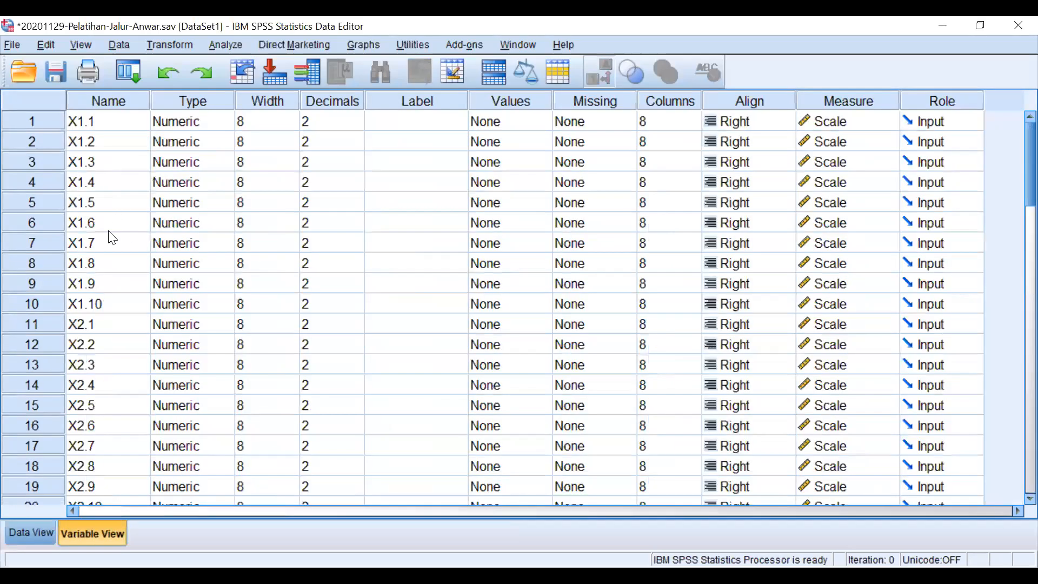
{"action": "left_click", "coordinate": [85, 126]}
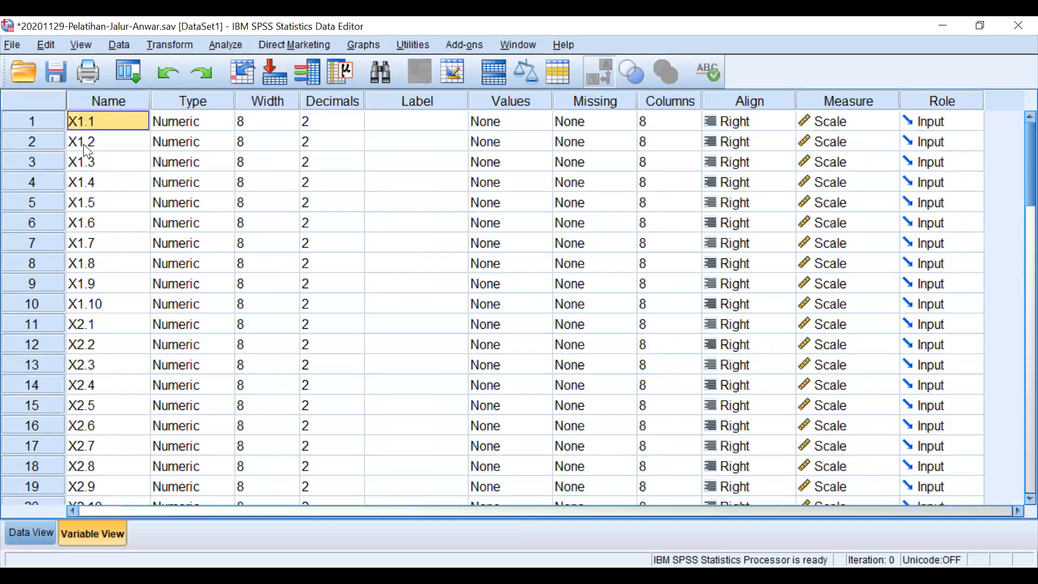
{"action": "left_click", "coordinate": [85, 143]}
{"action": "left_click", "coordinate": [86, 161]}
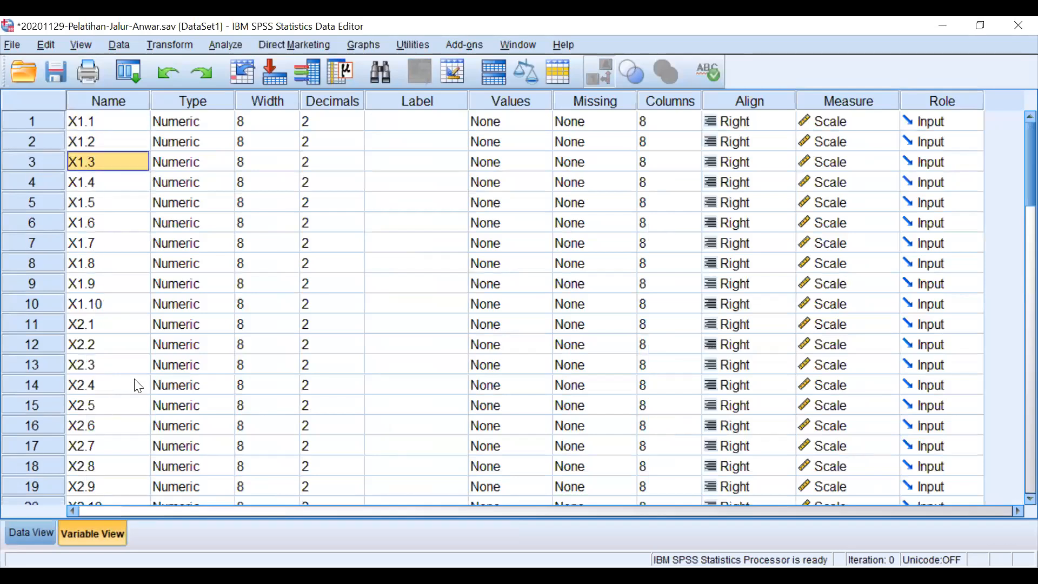
{"action": "scroll", "coordinate": [142, 382], "scroll_direction": "down", "scroll_amount": 7}
{"action": "scroll", "coordinate": [147, 381], "scroll_direction": "down", "scroll_amount": 3}
{"action": "scroll", "coordinate": [149, 351], "scroll_direction": "up", "scroll_amount": 8}
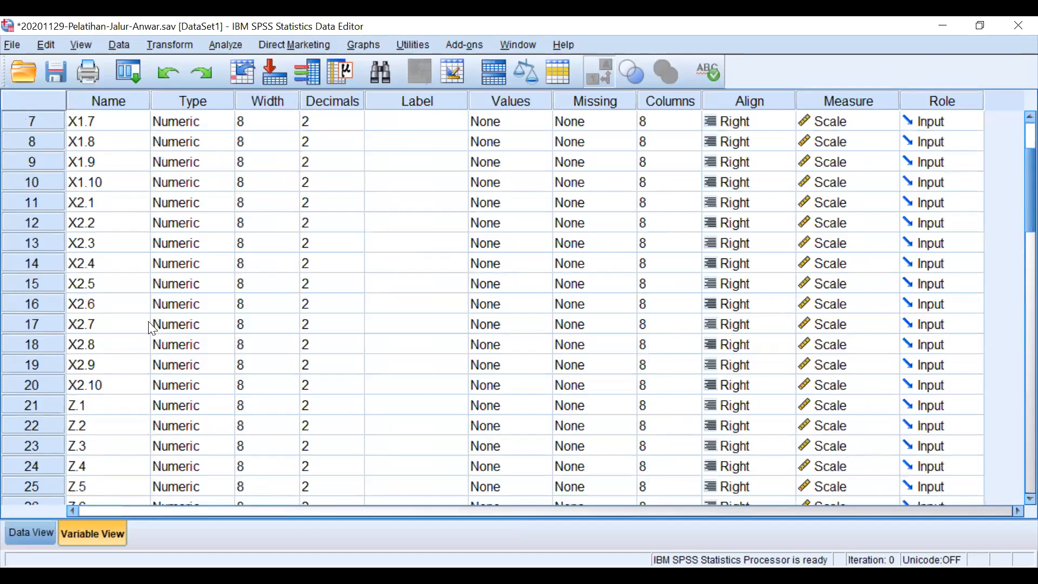
- Return to Data View and check the first case's scores for X1.1 and X1.2
{"action": "left_click", "coordinate": [24, 537]}
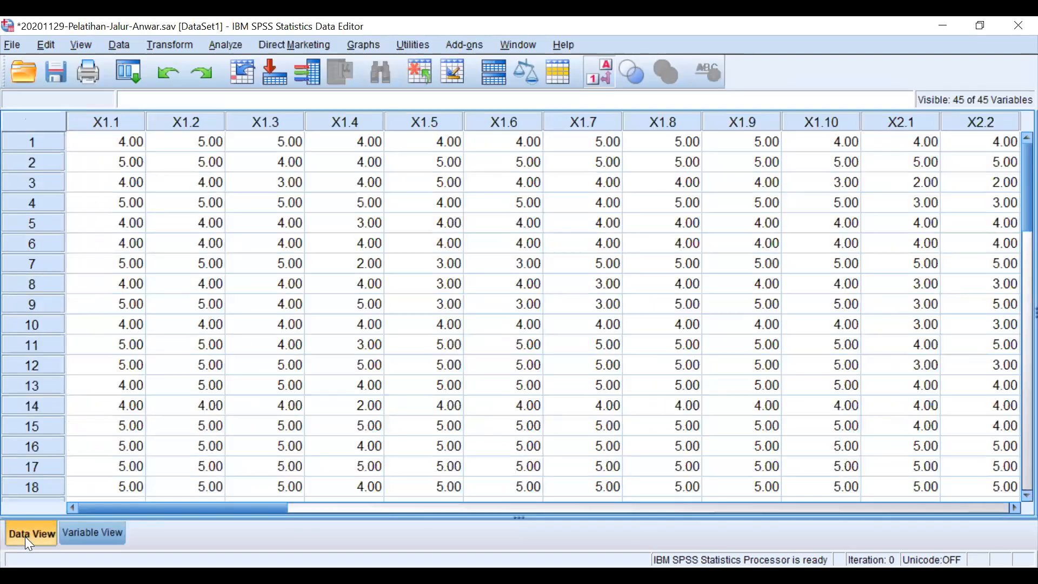
{"action": "left_click", "coordinate": [125, 147]}
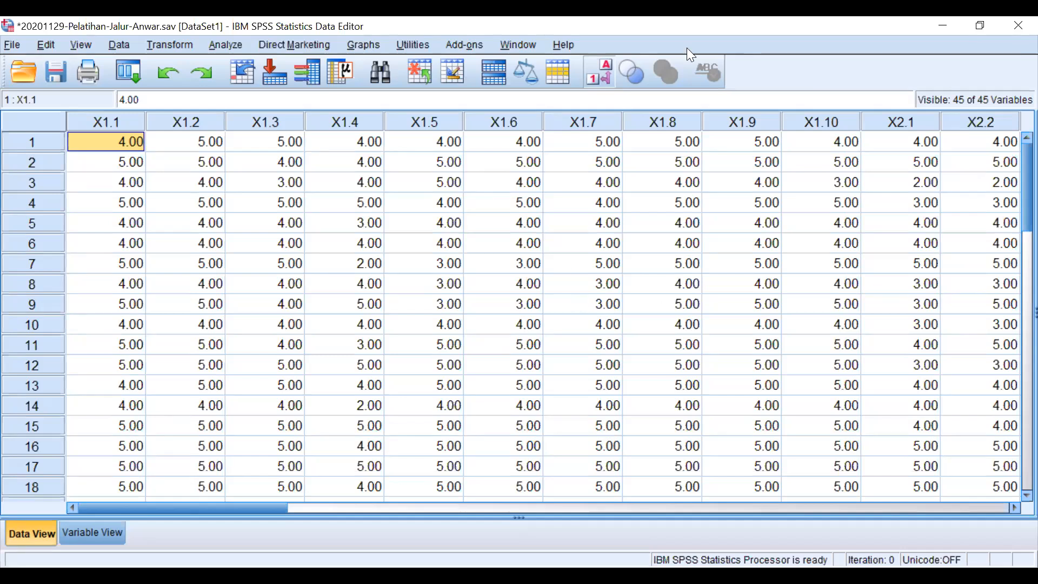
{"action": "key", "text": "Right"}
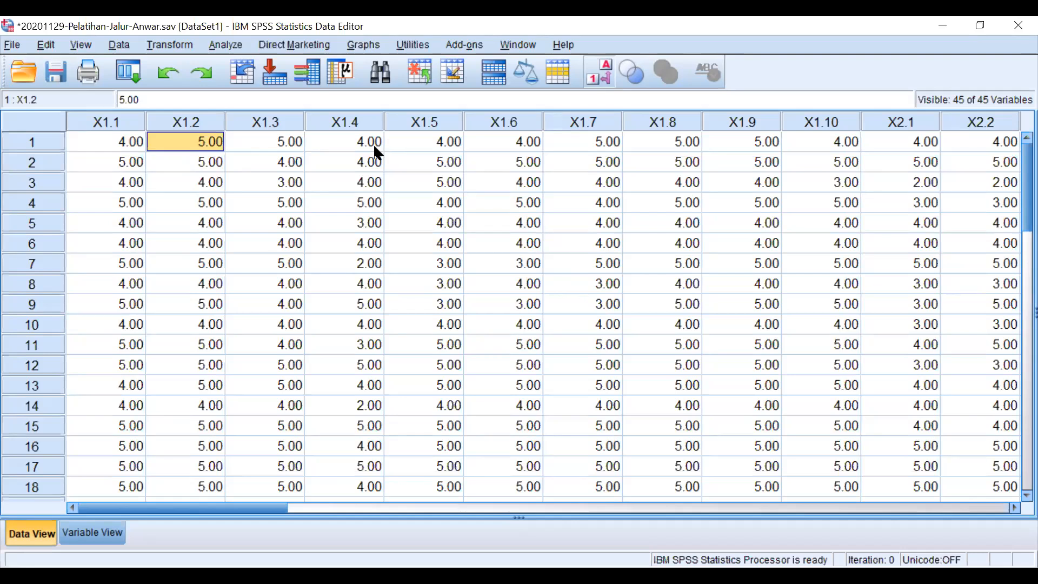
- Open Reliability Analysis and remove the items Y.1 to Y.10 from the analysis
{"action": "left_click", "coordinate": [225, 45]}
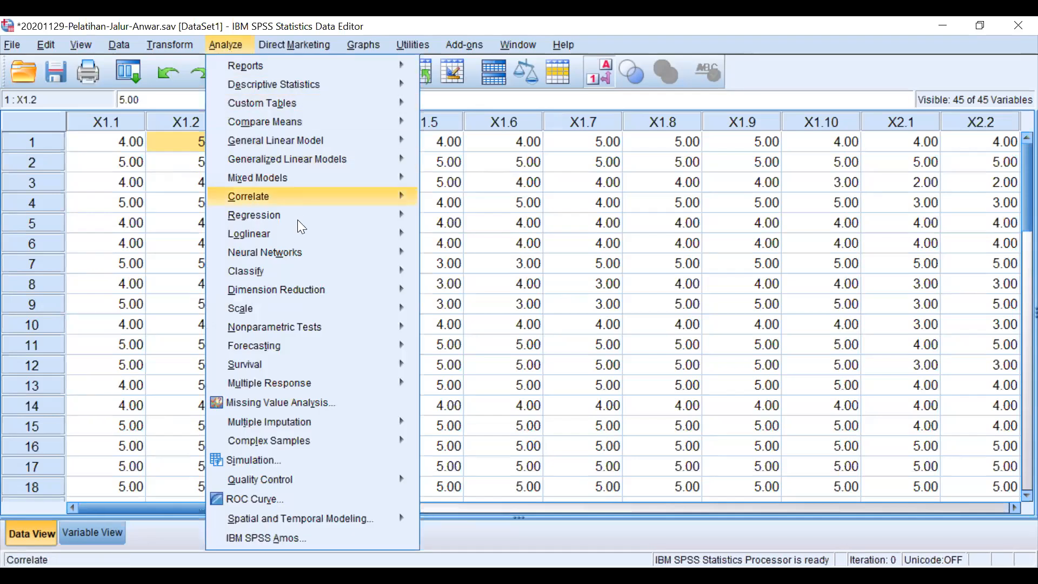
{"action": "mouse_move", "coordinate": [310, 220]}
{"action": "mouse_move", "coordinate": [308, 307]}
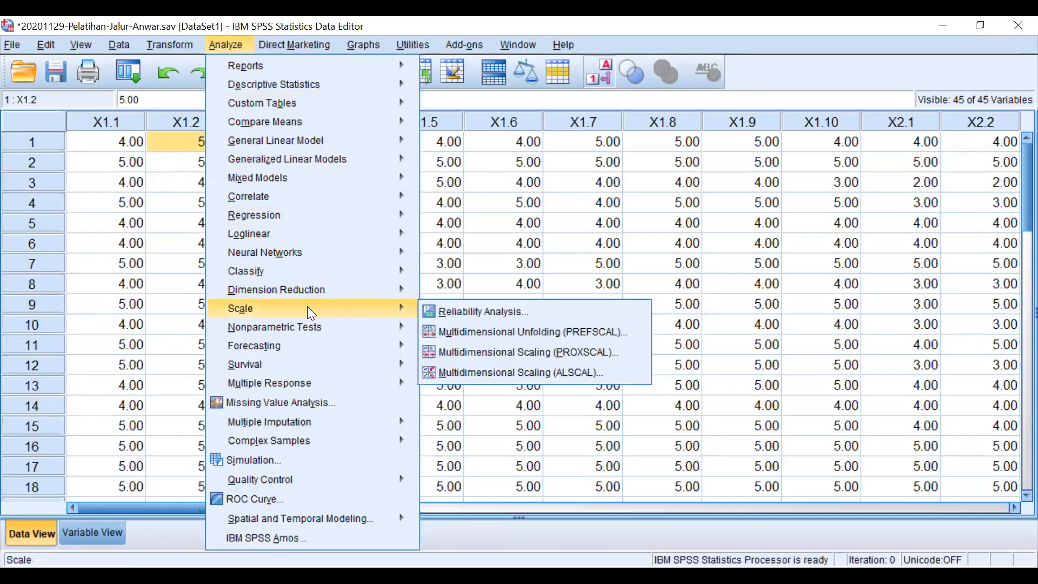
{"action": "left_click", "coordinate": [482, 312]}
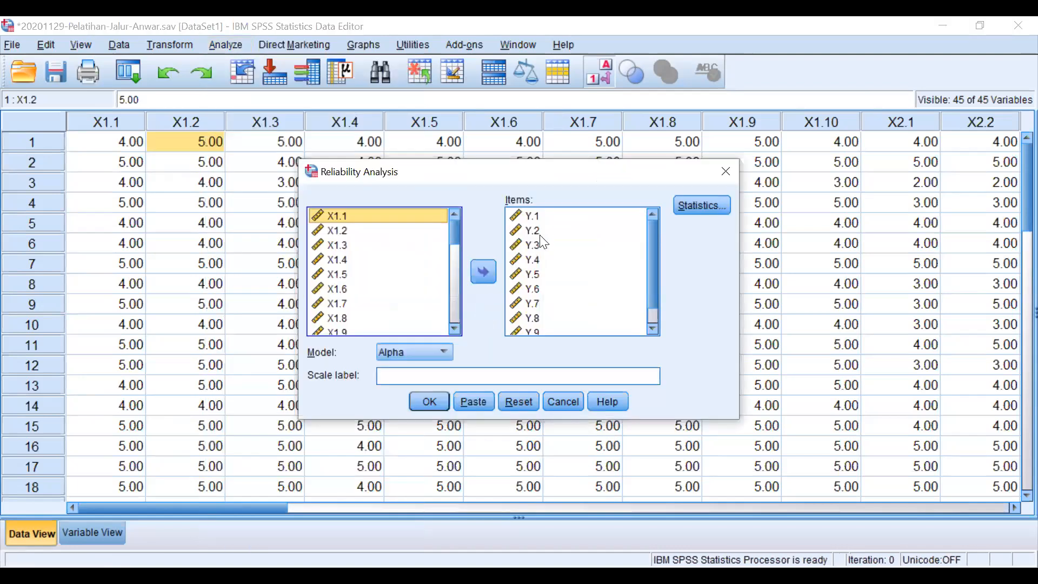
{"action": "scroll", "coordinate": [576, 273], "scroll_direction": "down", "scroll_amount": 1}
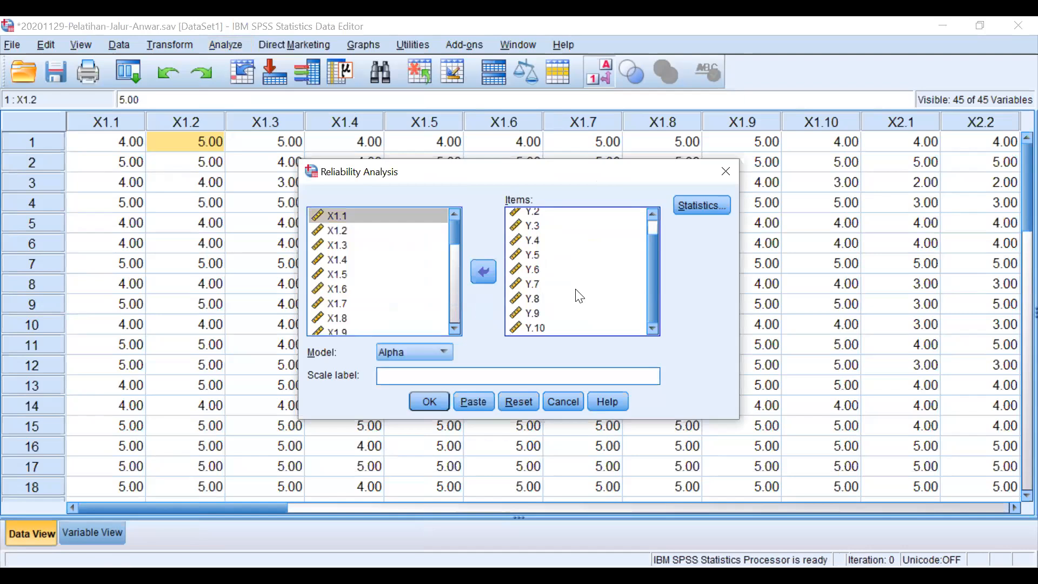
{"action": "left_click", "coordinate": [535, 328], "text": "shift"}
{"action": "left_click", "coordinate": [488, 279]}
{"action": "scroll", "coordinate": [378, 275], "scroll_direction": "up", "scroll_amount": 12}
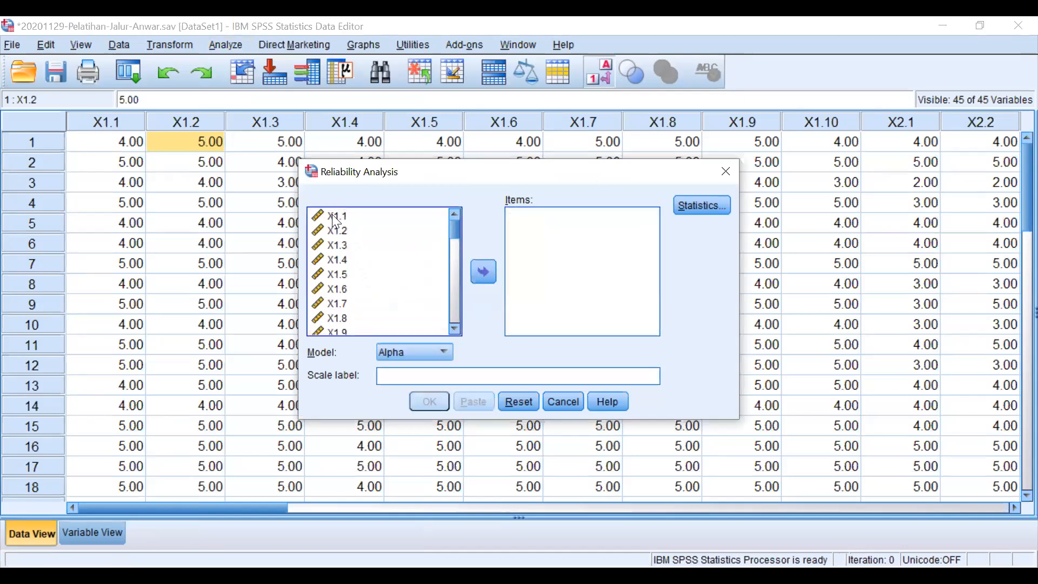
- Add the variables X1.1 to X1.10 as the items of the reliability analysis
{"action": "left_click", "coordinate": [333, 216]}
{"action": "scroll", "coordinate": [357, 310], "scroll_direction": "down", "scroll_amount": 2}
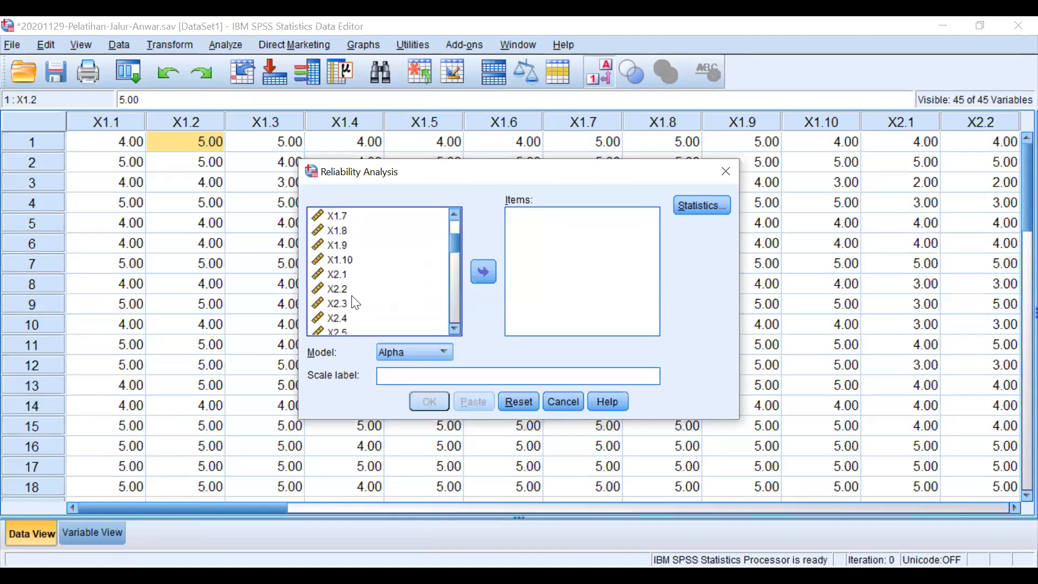
{"action": "left_click", "coordinate": [344, 260], "text": "shift"}
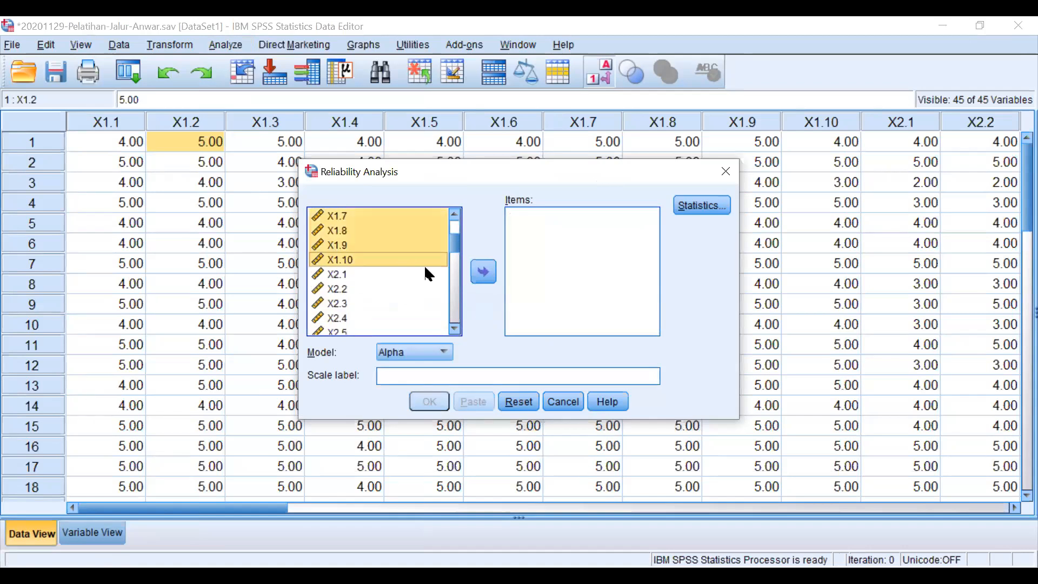
{"action": "left_click", "coordinate": [484, 275]}
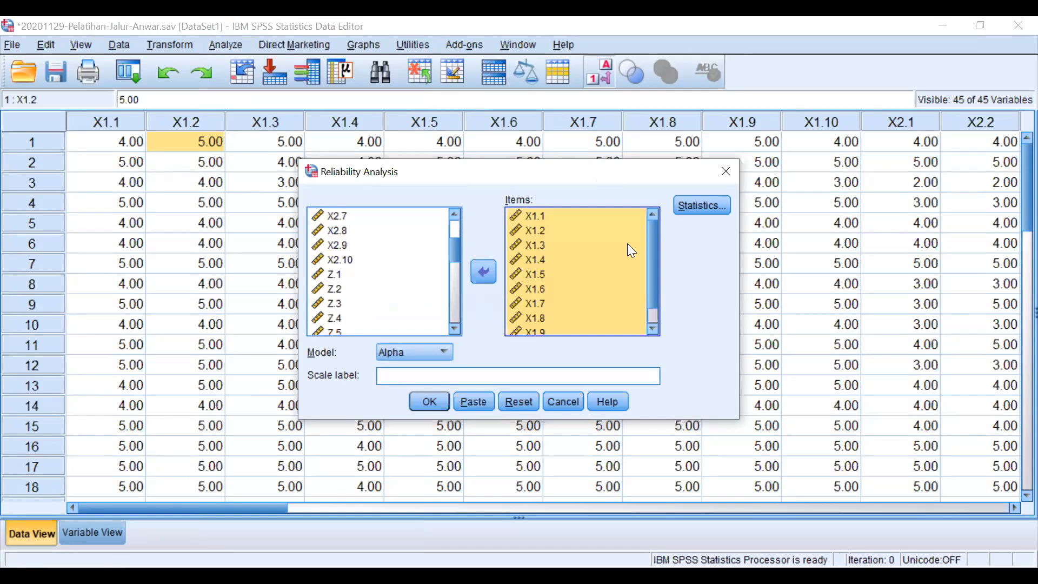
- Run the Alpha reliability analysis with Scale if item deleted kept on, and examine the reliability and item-total statistics
{"action": "left_click", "coordinate": [716, 207]}
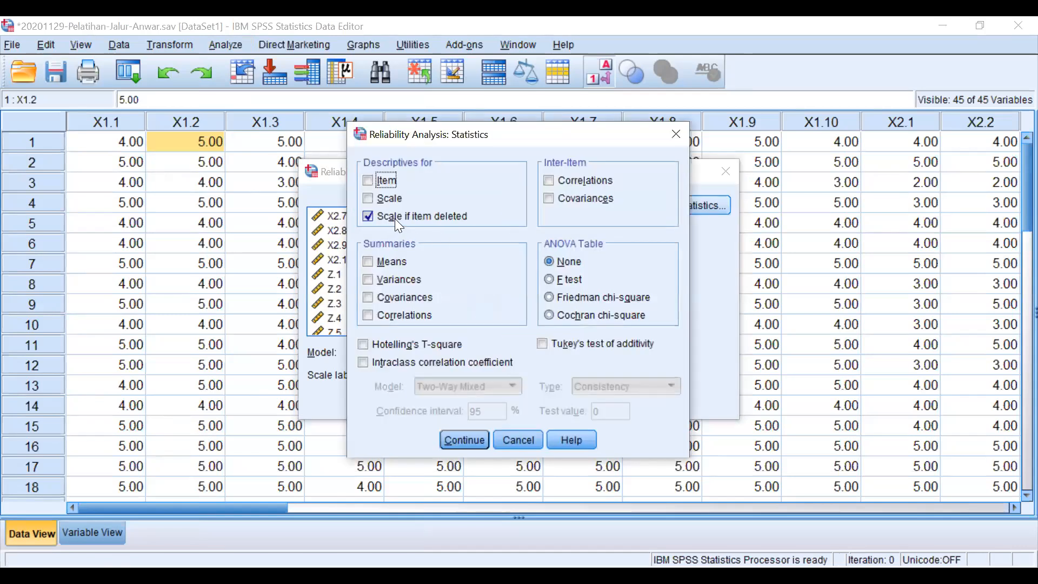
{"action": "left_click", "coordinate": [464, 440]}
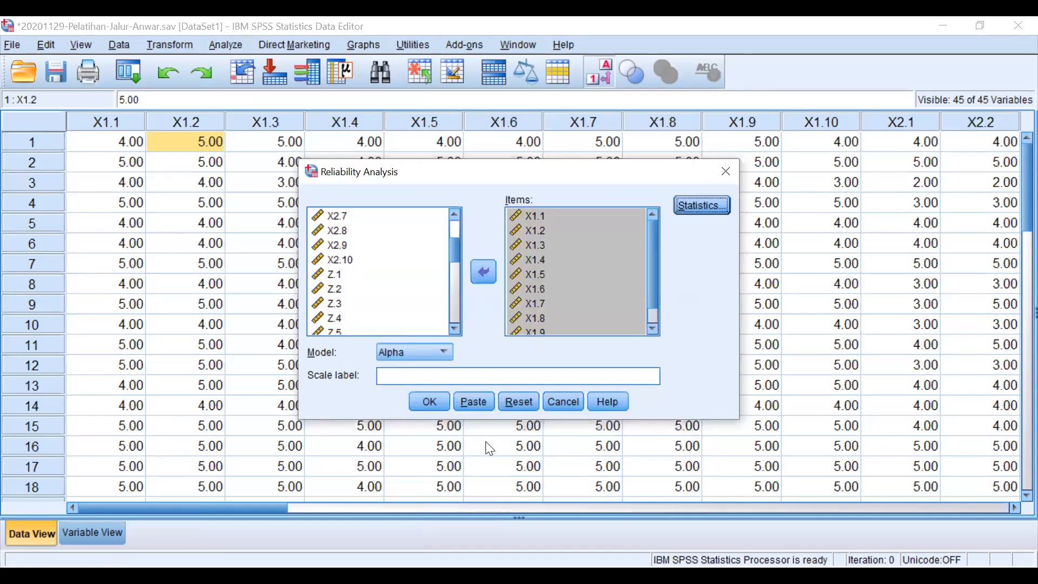
{"action": "left_click", "coordinate": [427, 402]}
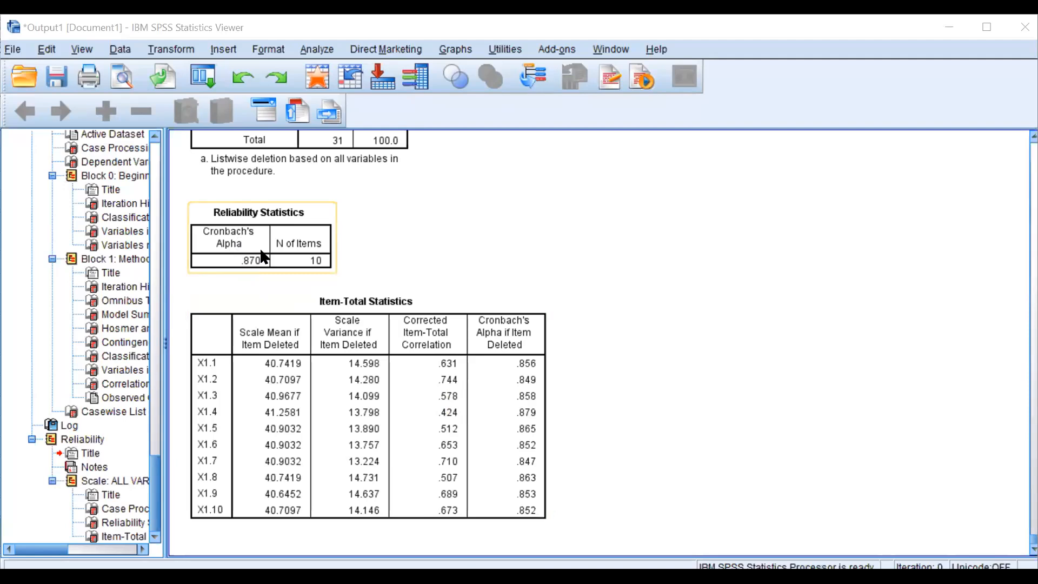
{"action": "left_click", "coordinate": [436, 351]}
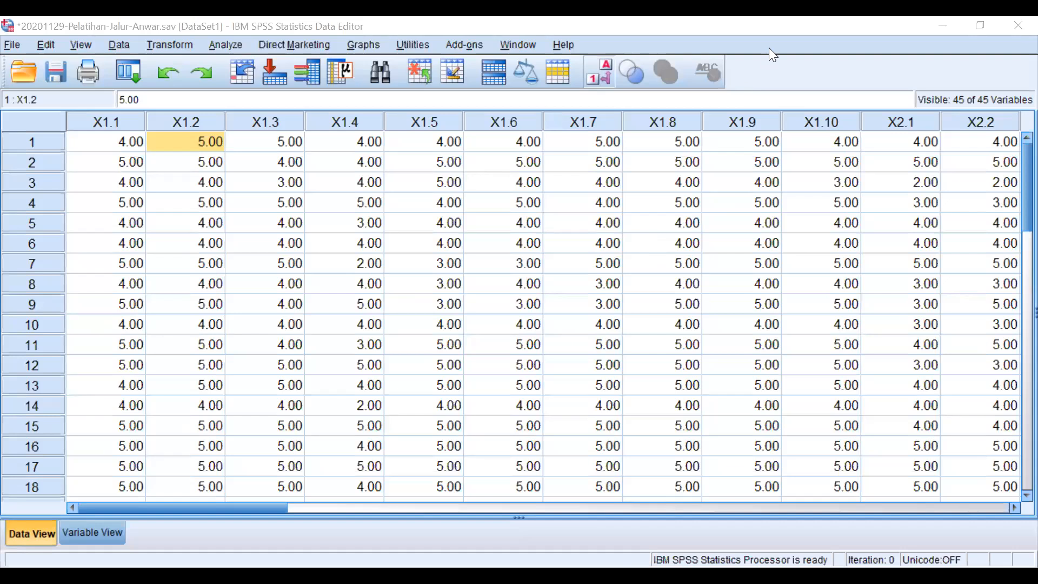
- Set the X1.2 scores of cases 11 to 18 to 1 in the data
{"action": "left_click", "coordinate": [208, 304]}
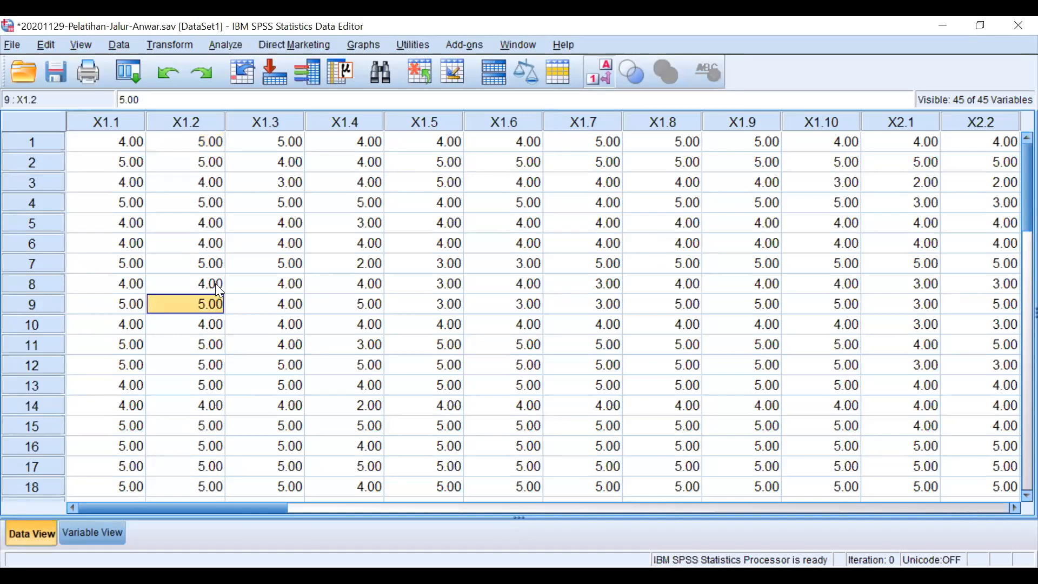
{"action": "key", "text": "Down"}
{"action": "key", "text": "Down"}
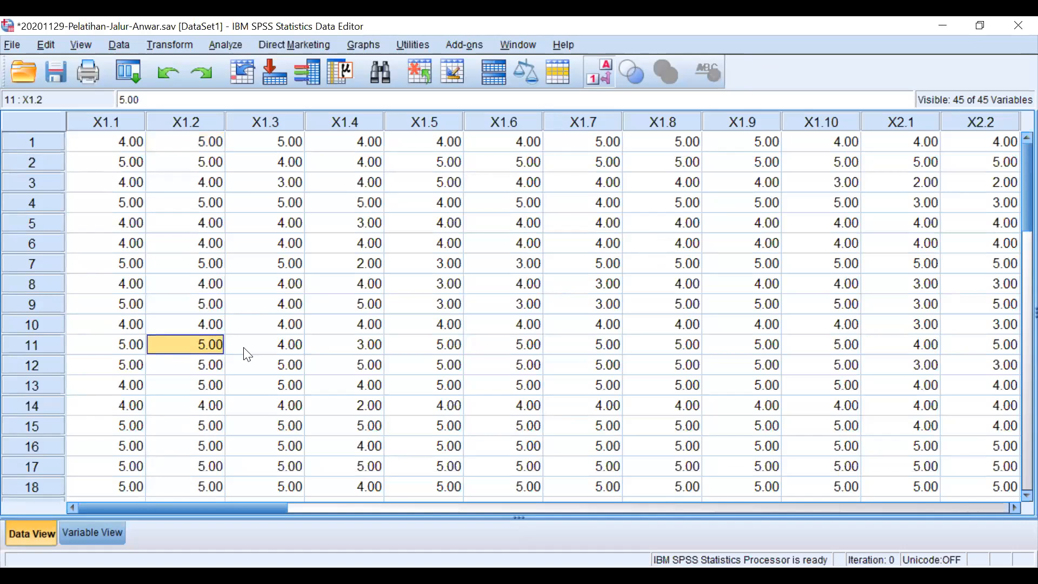
{"action": "type", "text": "1"}
{"action": "key", "text": "Return"}
{"action": "type", "text": "1"}
{"action": "key", "text": "Return"}
{"action": "type", "text": "1"}
{"action": "key", "text": "Return"}
{"action": "type", "text": "1"}
{"action": "key", "text": "Return"}
{"action": "type", "text": "1"}
{"action": "key", "text": "Return"}
{"action": "type", "text": "1"}
{"action": "key", "text": "Return"}
{"action": "type", "text": "1"}
{"action": "key", "text": "Return"}
{"action": "type", "text": "1"}
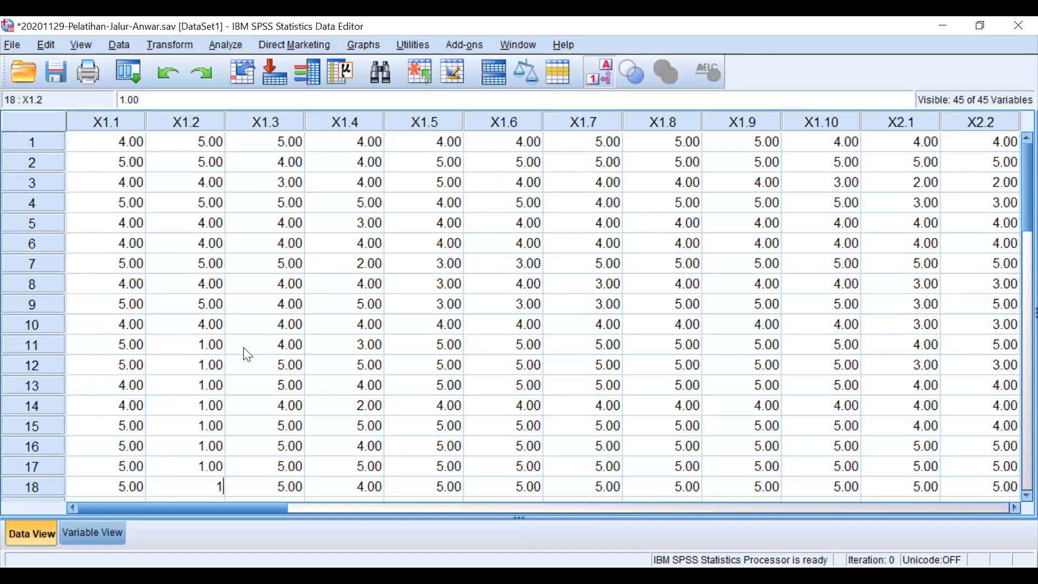
{"action": "key", "text": "Up"}
{"action": "key", "text": "Up"}
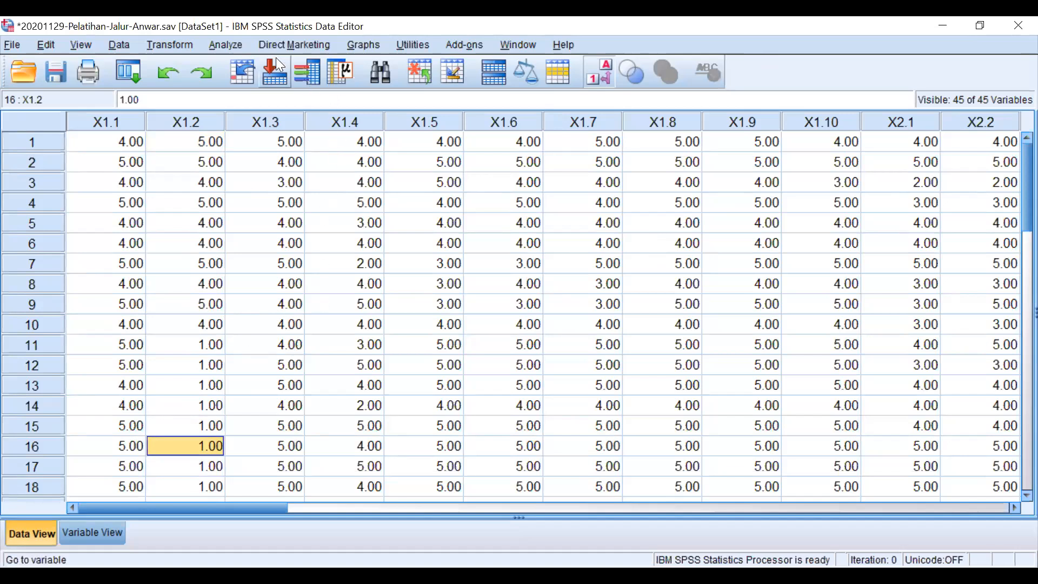
- Rerun the Alpha reliability analysis on X1.1 to X1.10 and examine Cronbach's Alpha against the item-total statistics
{"action": "left_click", "coordinate": [219, 48]}
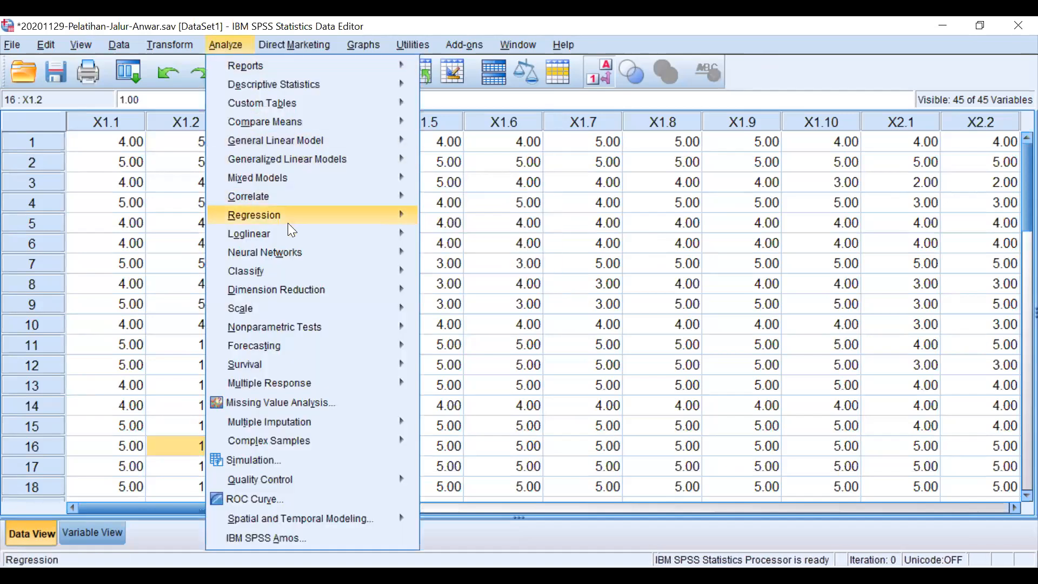
{"action": "mouse_move", "coordinate": [289, 232]}
{"action": "mouse_move", "coordinate": [293, 305]}
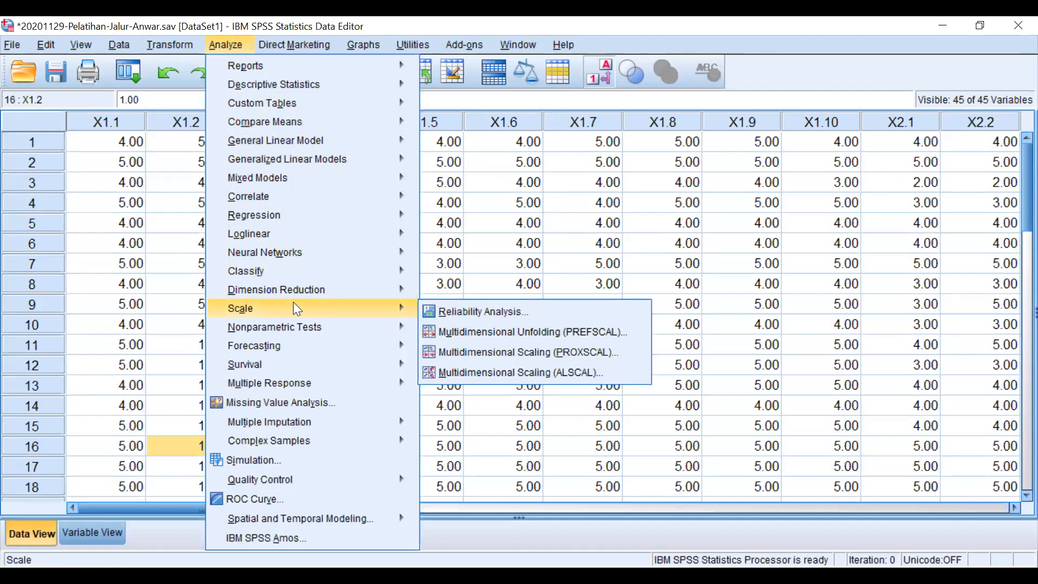
{"action": "left_click", "coordinate": [453, 312]}
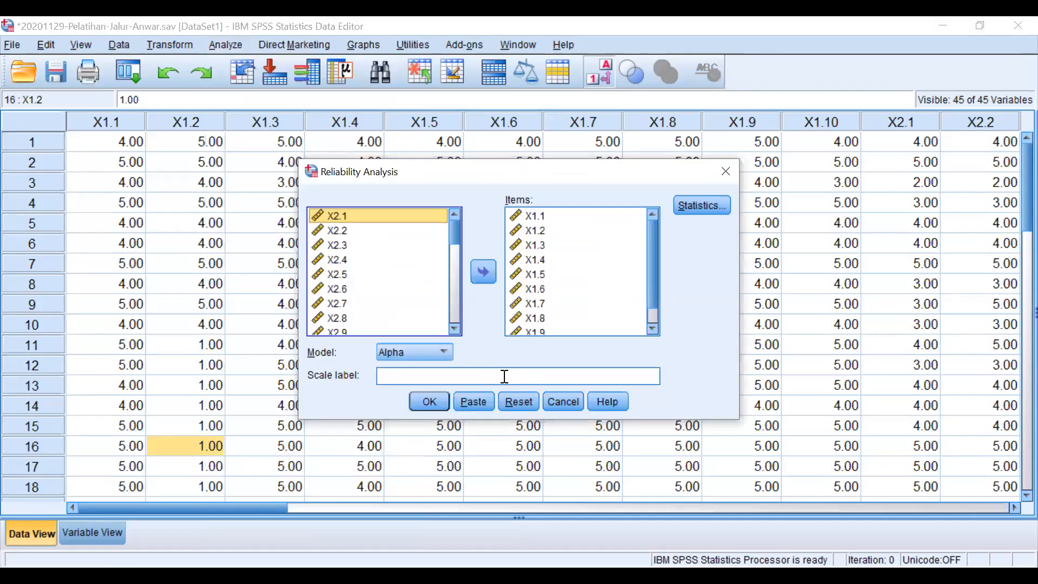
{"action": "left_click", "coordinate": [435, 403]}
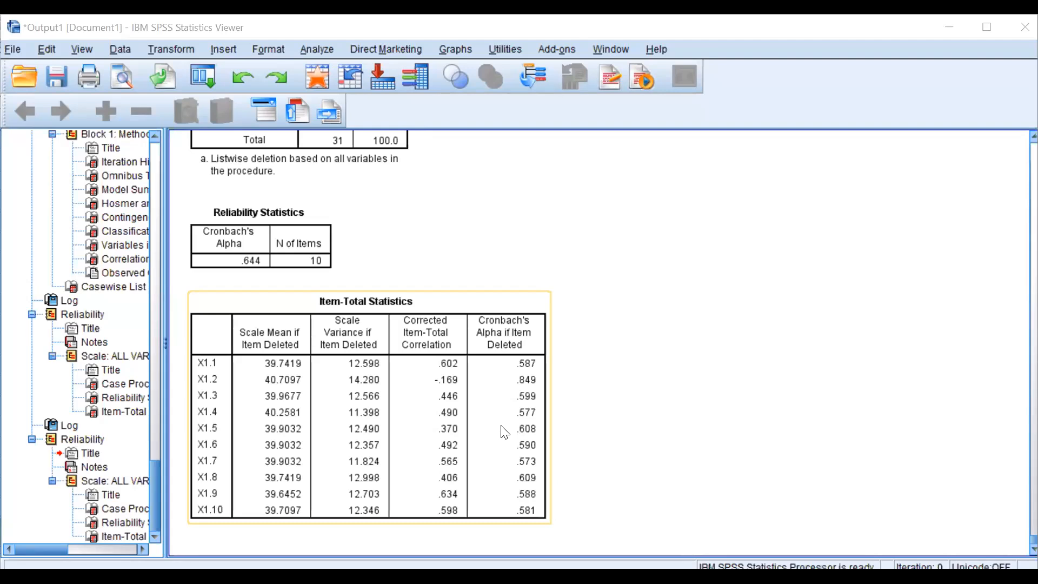
{"action": "left_click", "coordinate": [291, 240]}
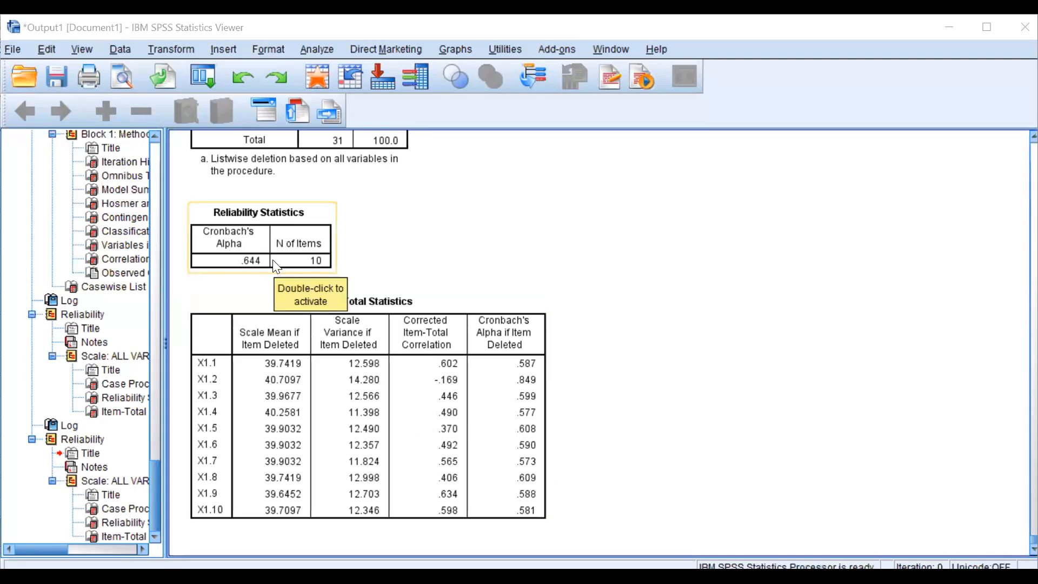
{"action": "left_click", "coordinate": [435, 378]}
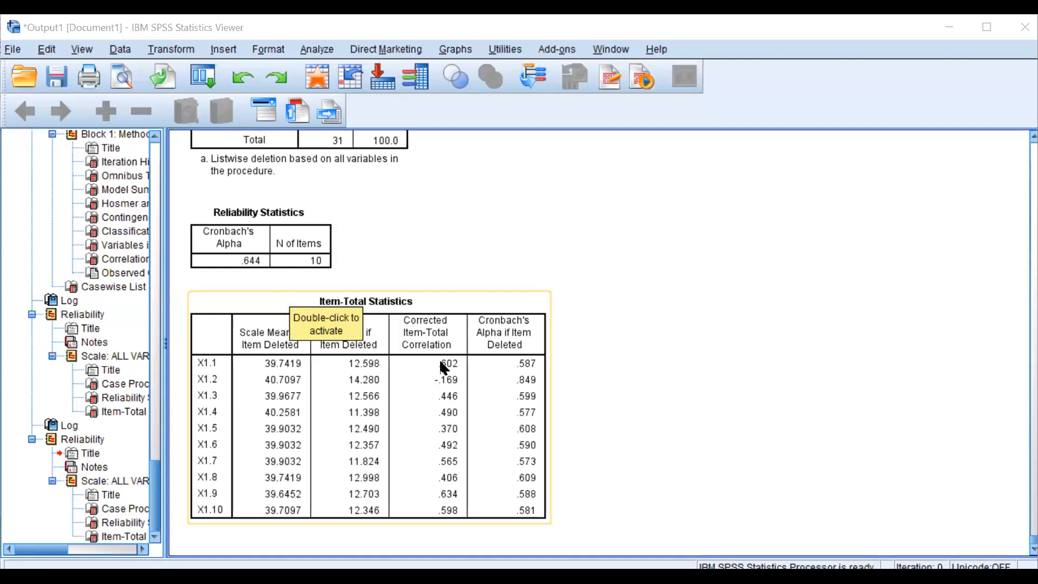
{"action": "left_click", "coordinate": [445, 533]}
{"action": "left_click", "coordinate": [273, 252]}
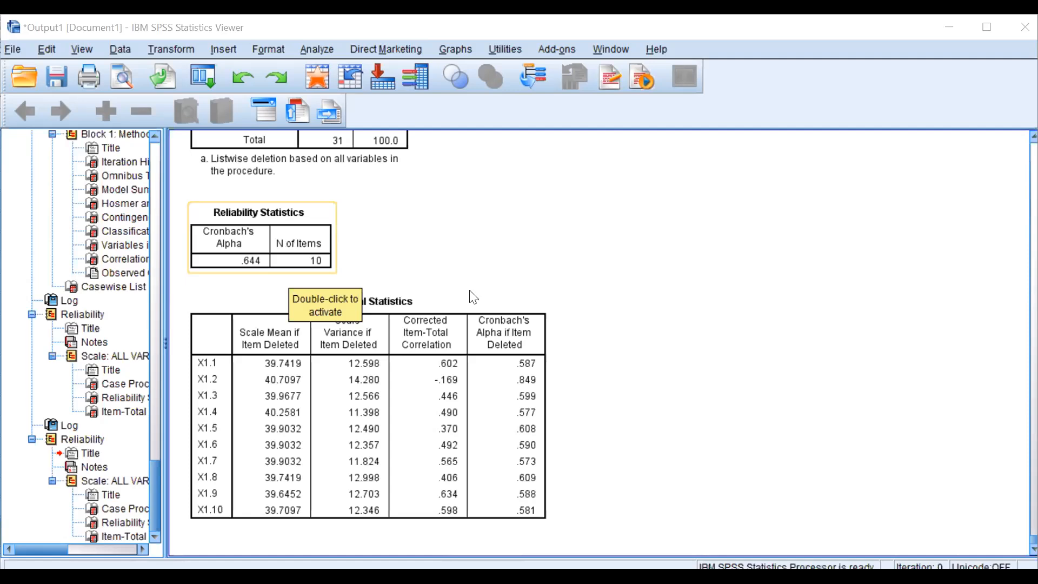
{"action": "left_click", "coordinate": [803, 446]}
{"action": "left_click", "coordinate": [437, 380]}
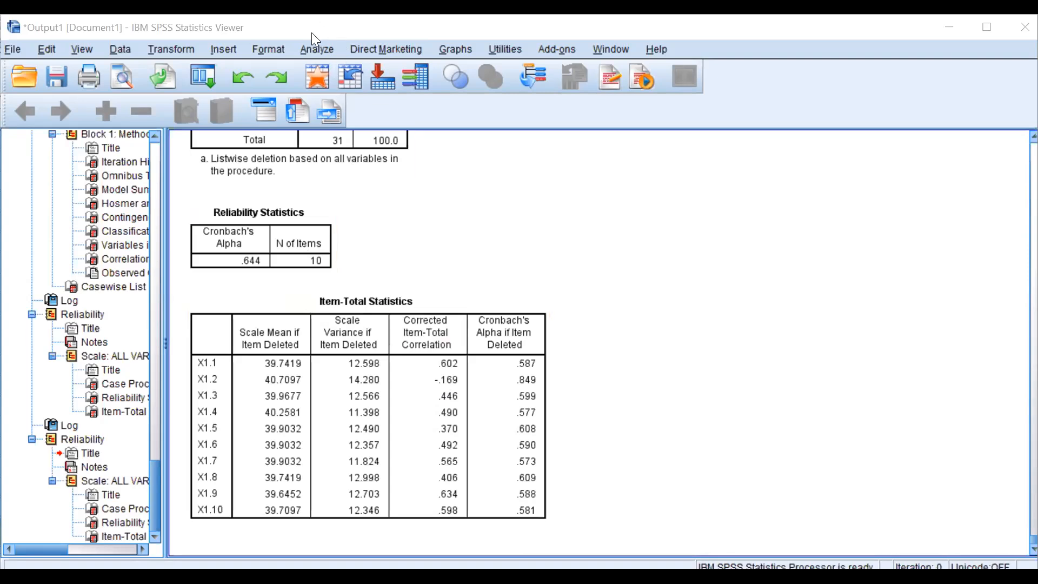
- Rerun the Alpha reliability analysis with item X1.2 removed and examine the reliability and item-total statistics
{"action": "left_click", "coordinate": [313, 52]}
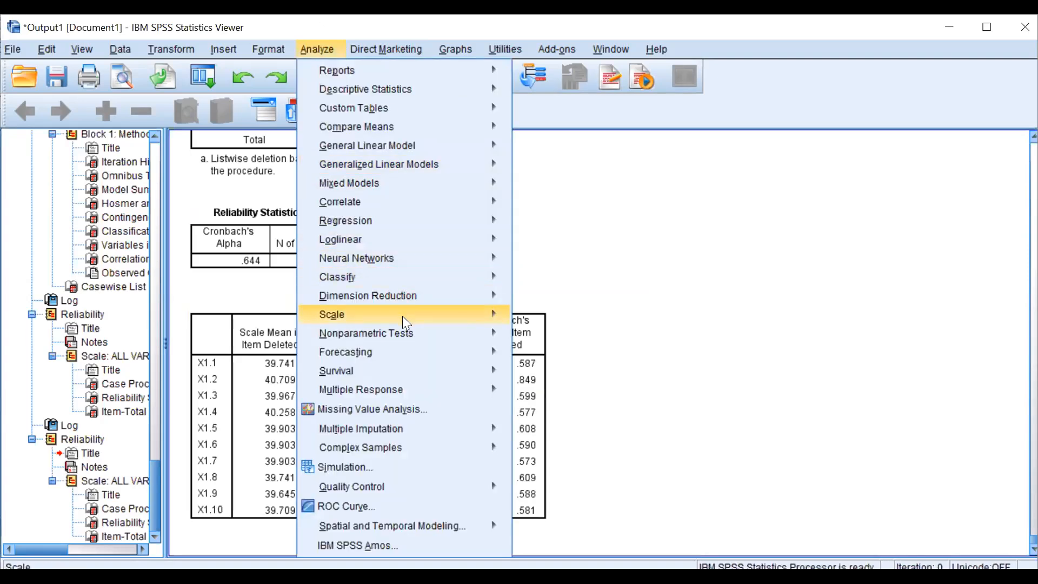
{"action": "mouse_move", "coordinate": [402, 314]}
{"action": "left_click", "coordinate": [538, 317]}
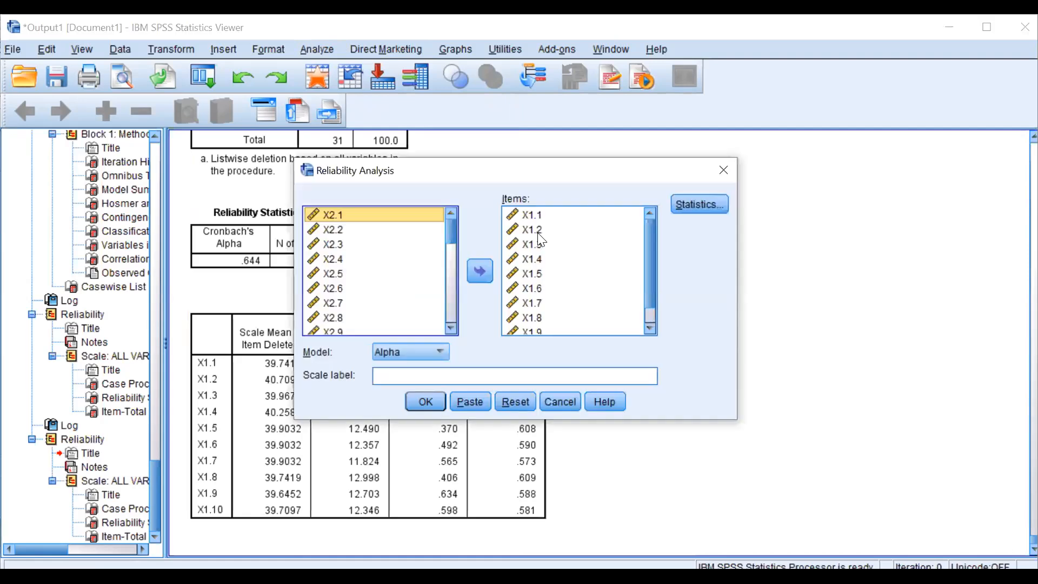
{"action": "left_click", "coordinate": [537, 229]}
{"action": "left_click", "coordinate": [478, 271]}
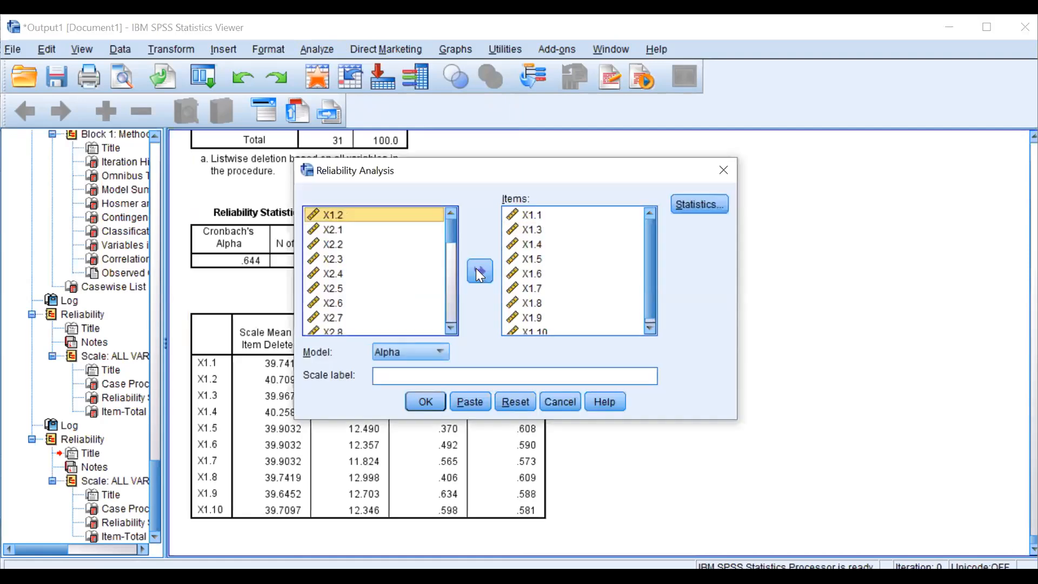
{"action": "left_click", "coordinate": [425, 403]}
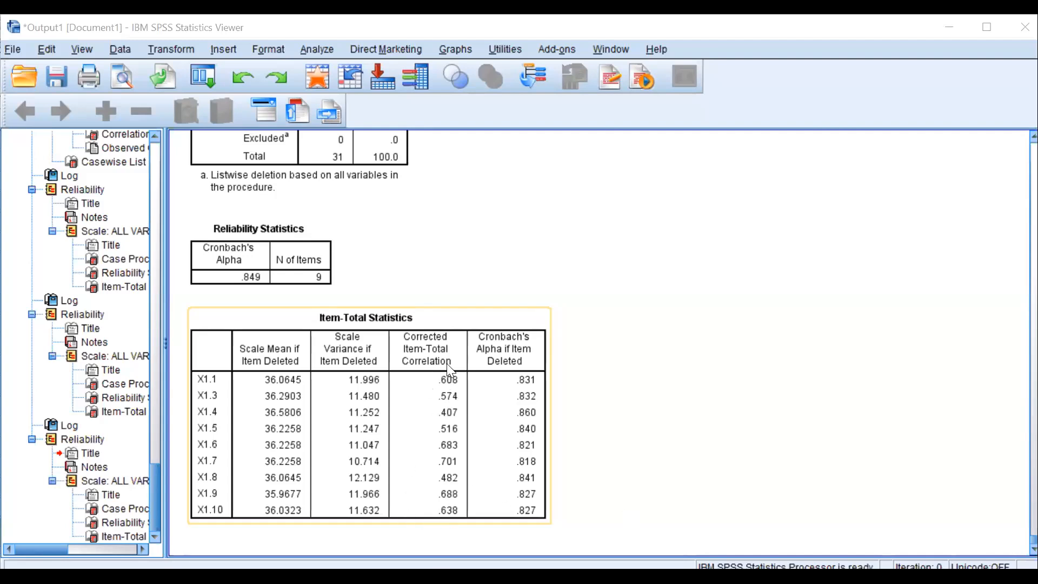
{"action": "left_click", "coordinate": [236, 249]}
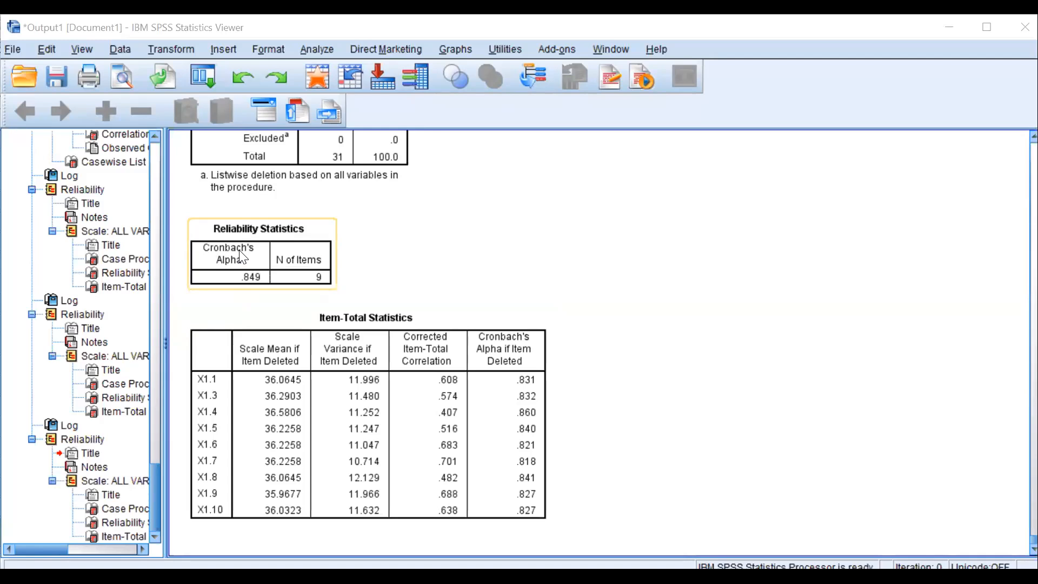
{"action": "left_click", "coordinate": [456, 318]}
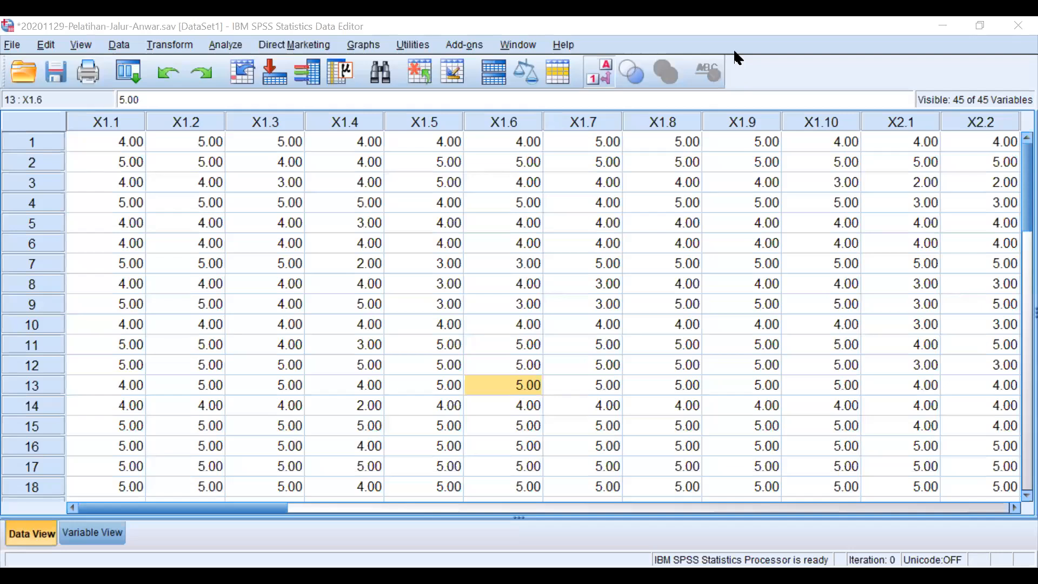
- Look through the total-score variables in the data and select the X1 total column
{"action": "left_click", "coordinate": [968, 509]}
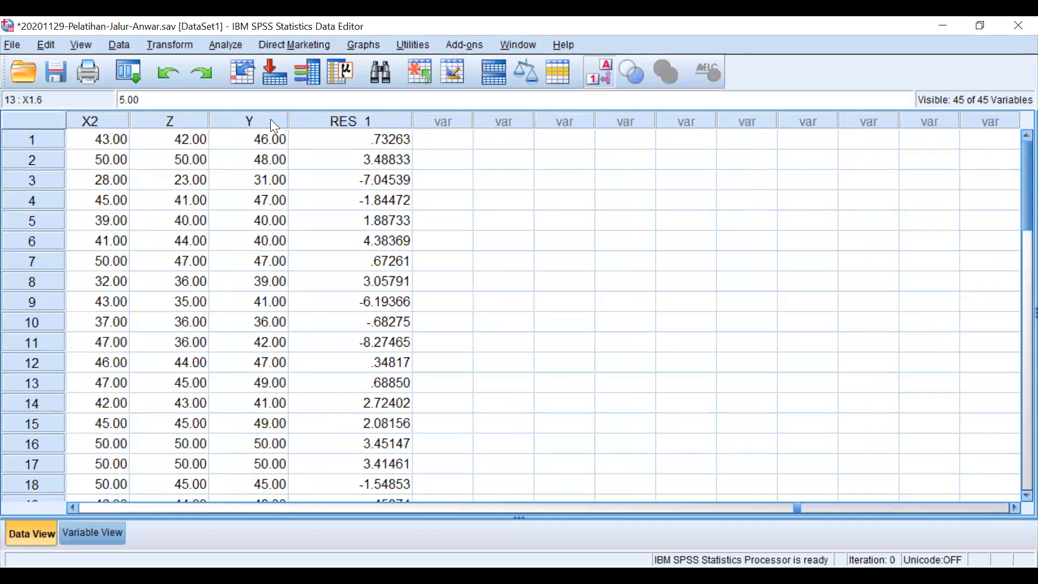
{"action": "left_click", "coordinate": [71, 507]}
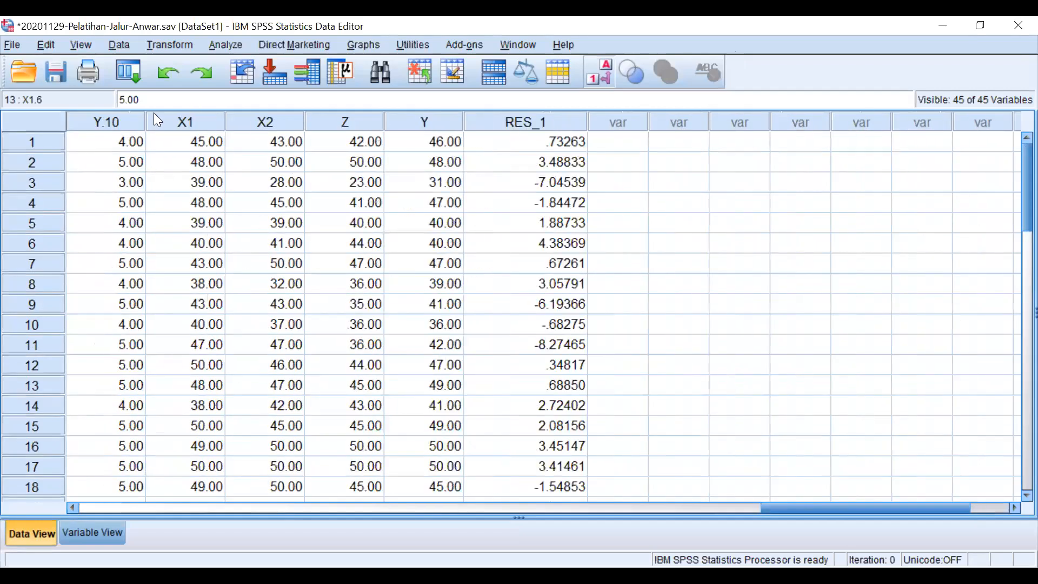
{"action": "left_click", "coordinate": [183, 128]}
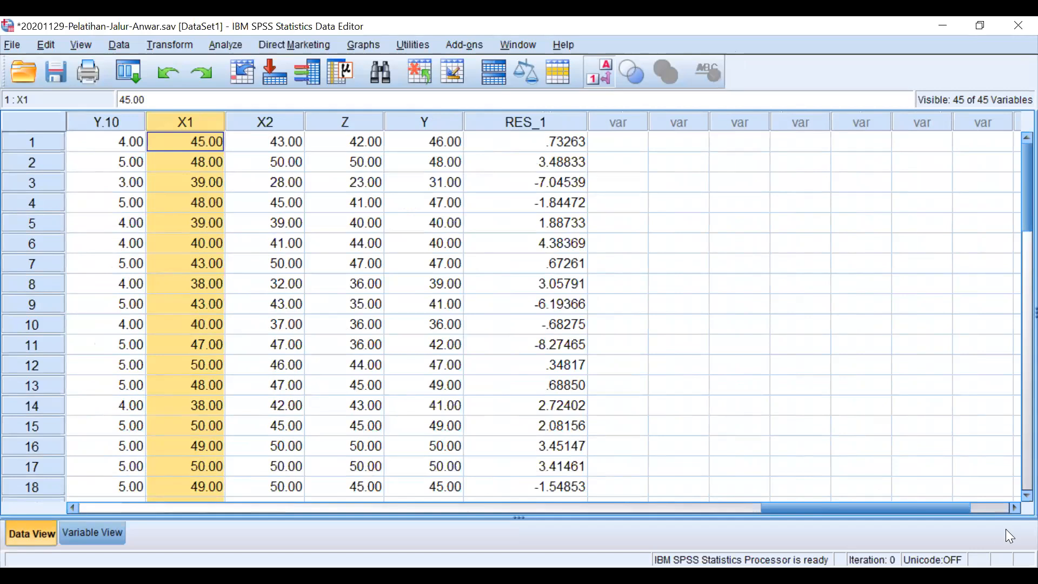
{"action": "left_click", "coordinate": [91, 509]}
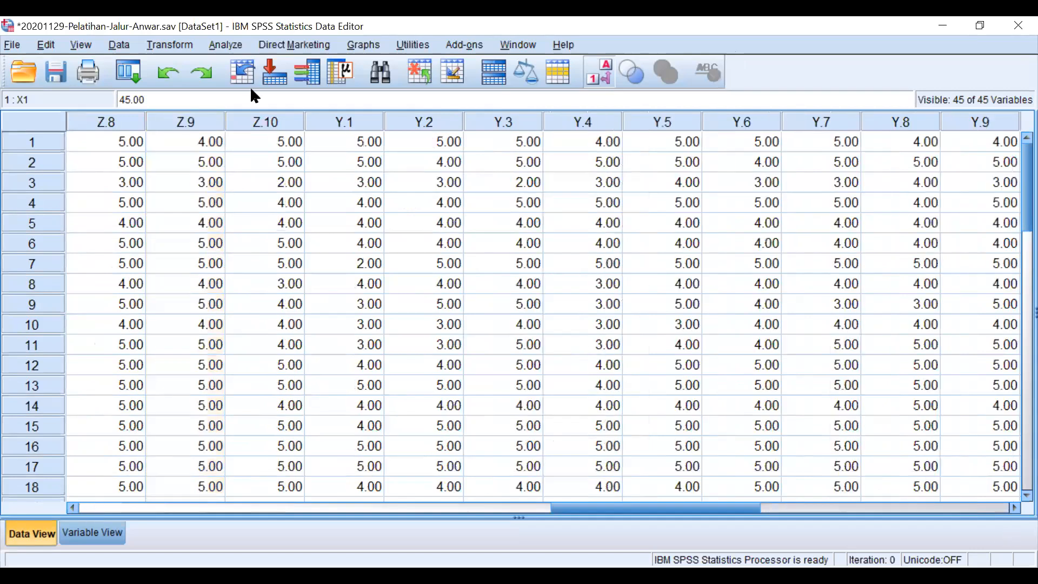
- Open Bivariate Correlations and add the items X1.1 to X1.10 and the total score X1 as variables
{"action": "left_click", "coordinate": [222, 46]}
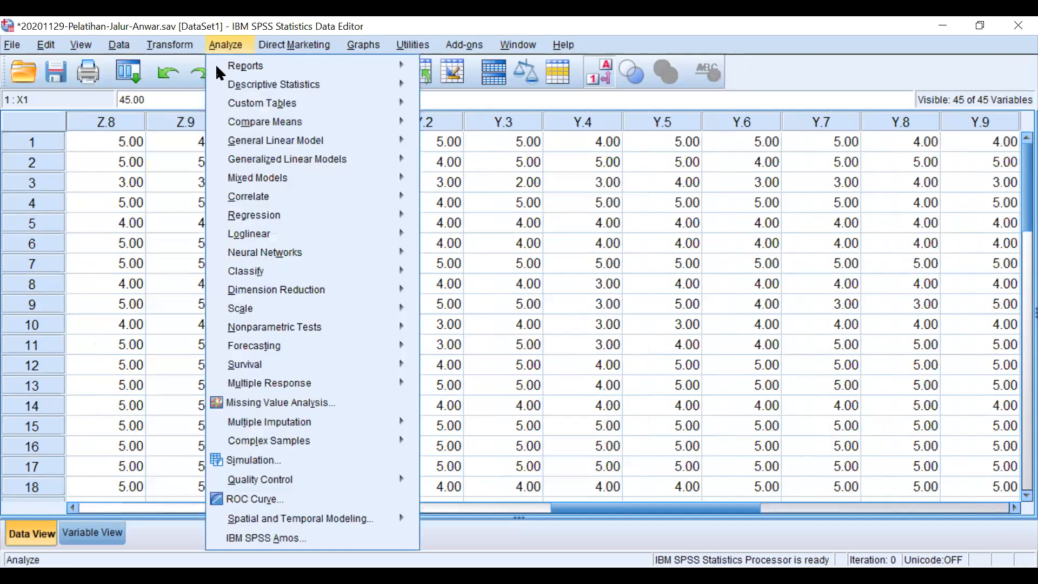
{"action": "mouse_move", "coordinate": [302, 198]}
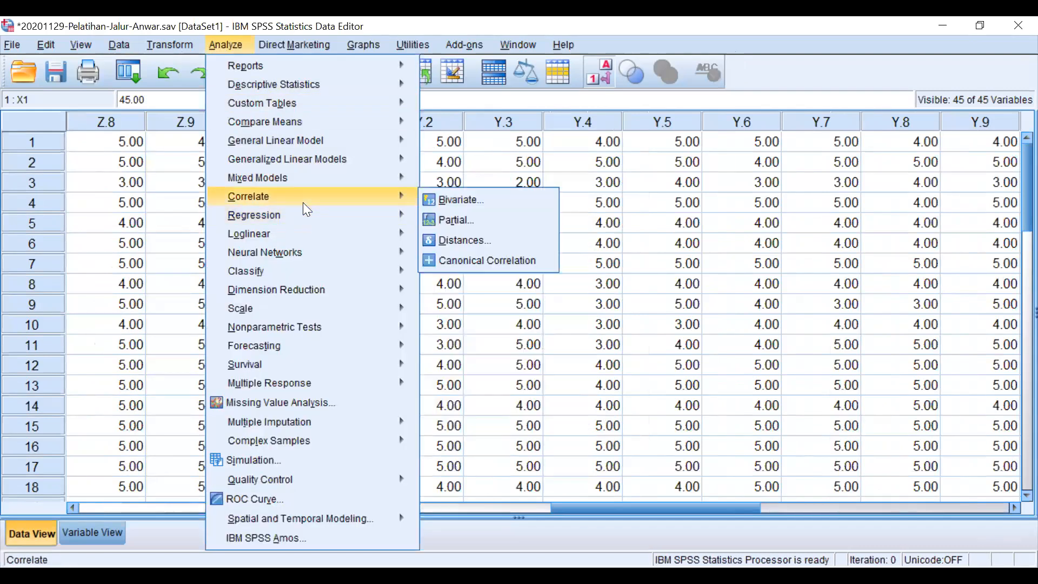
{"action": "left_click", "coordinate": [456, 199]}
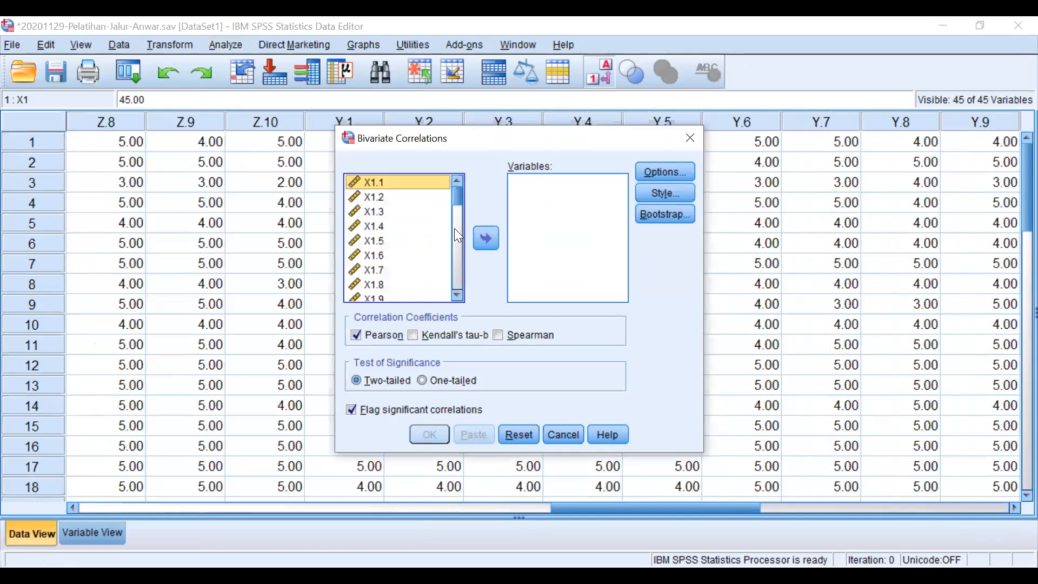
{"action": "left_click", "coordinate": [458, 294]}
{"action": "left_click", "coordinate": [458, 294]}
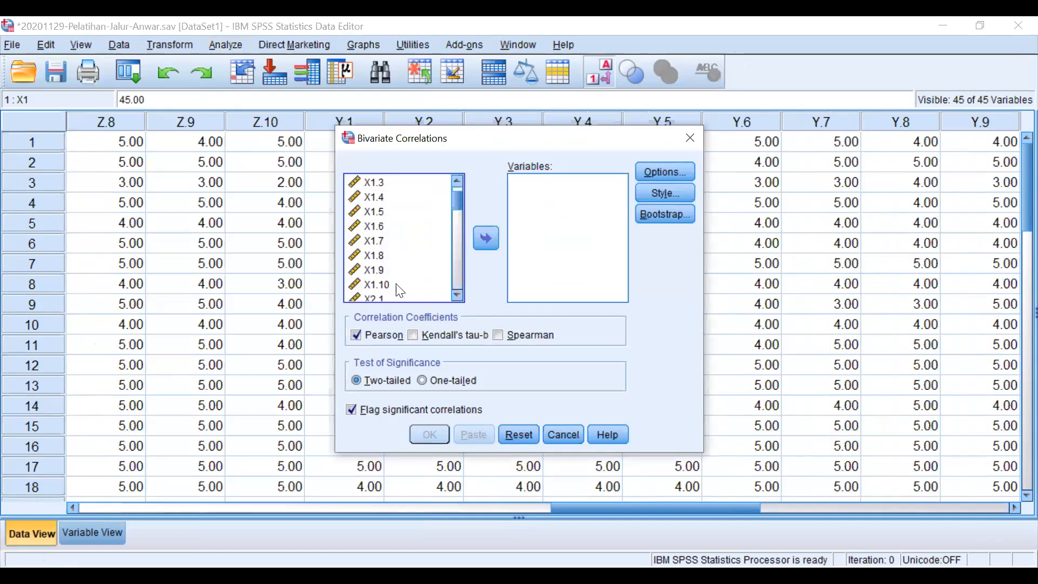
{"action": "left_click", "coordinate": [389, 285], "text": "shift"}
{"action": "left_click", "coordinate": [485, 239]}
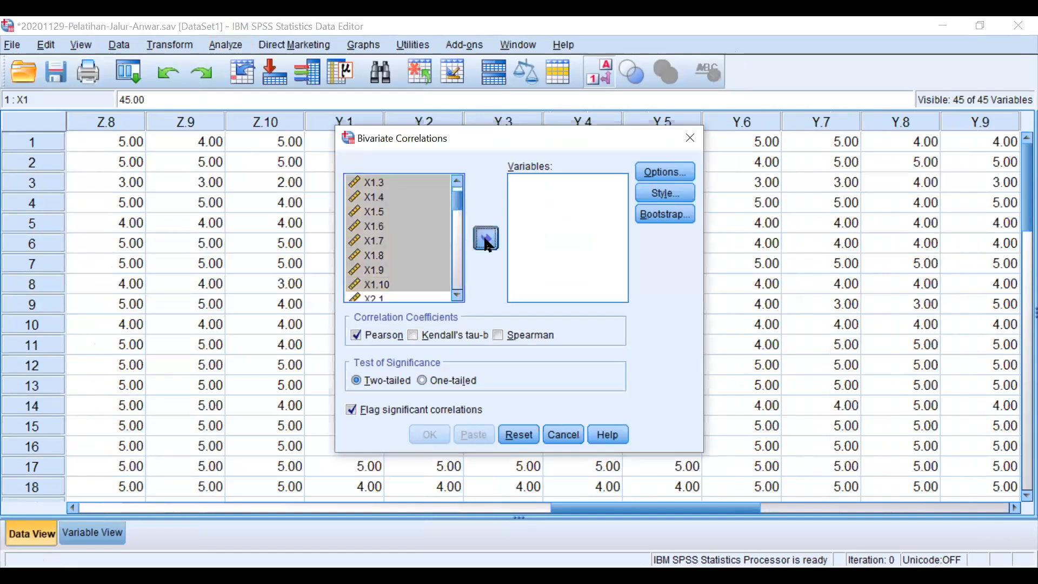
{"action": "left_click_drag", "start_coordinate": [458, 214], "coordinate": [447, 304]}
{"action": "left_click", "coordinate": [368, 236]}
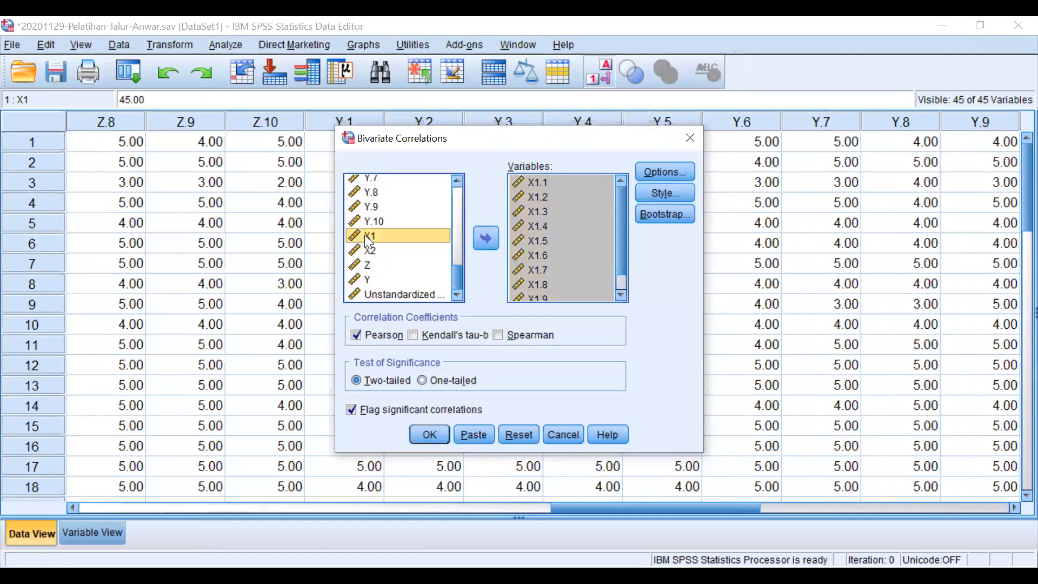
{"action": "left_click", "coordinate": [481, 239]}
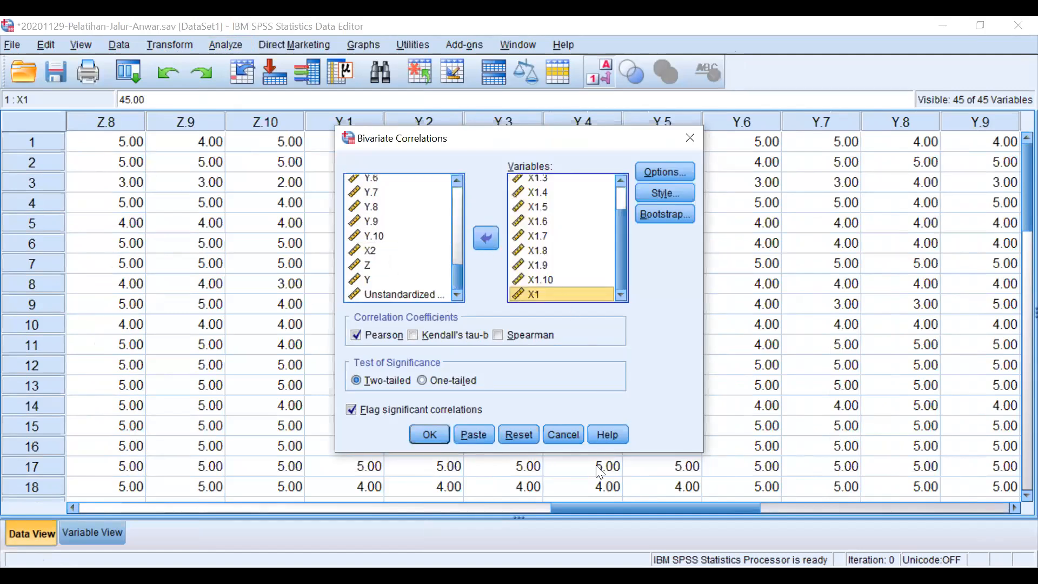
- Run the two-tailed Pearson correlations with significant ones flagged, and examine each item's correlation with the X1 total
{"action": "left_click", "coordinate": [429, 435]}
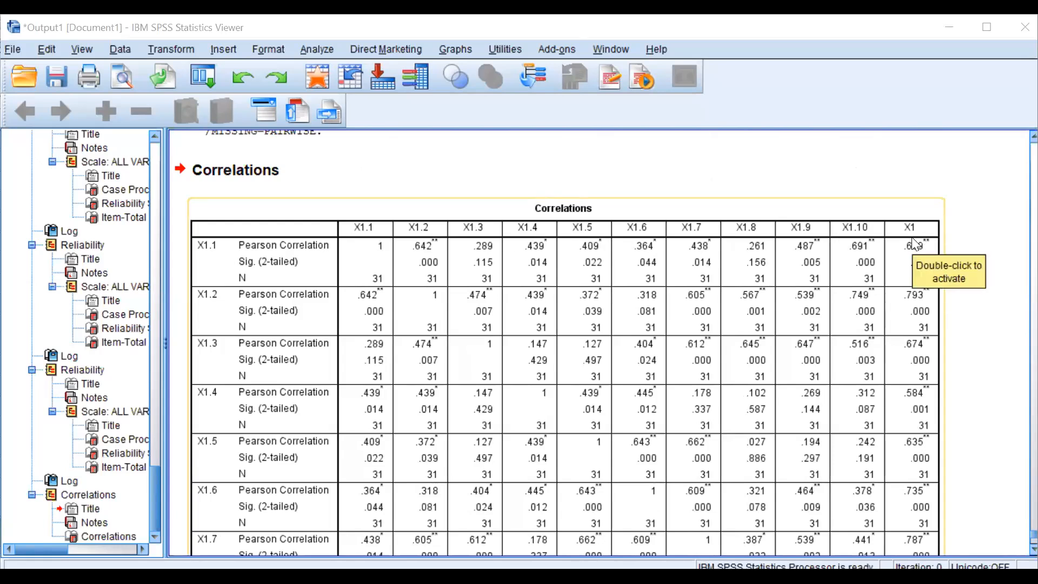
{"action": "scroll", "coordinate": [919, 292], "scroll_direction": "down", "scroll_amount": 3}
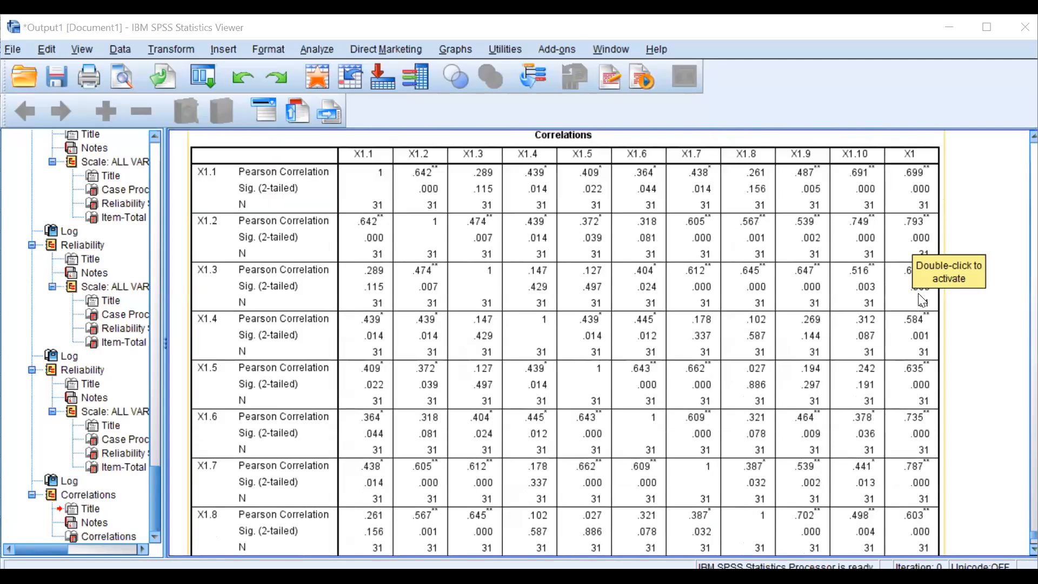
{"action": "scroll", "coordinate": [916, 195], "scroll_direction": "down", "scroll_amount": 3}
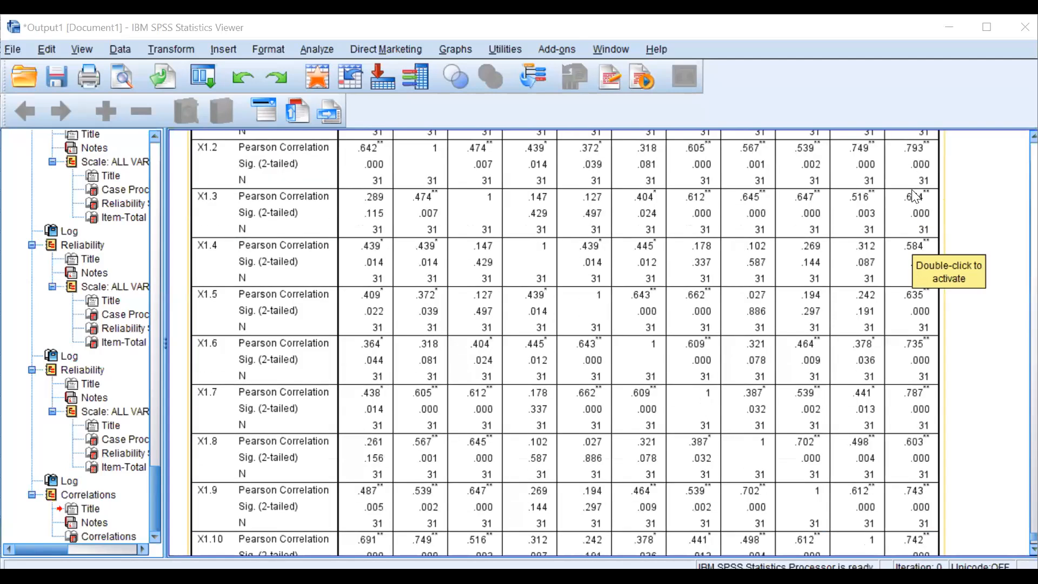
{"action": "scroll", "coordinate": [918, 163], "scroll_direction": "up", "scroll_amount": 6}
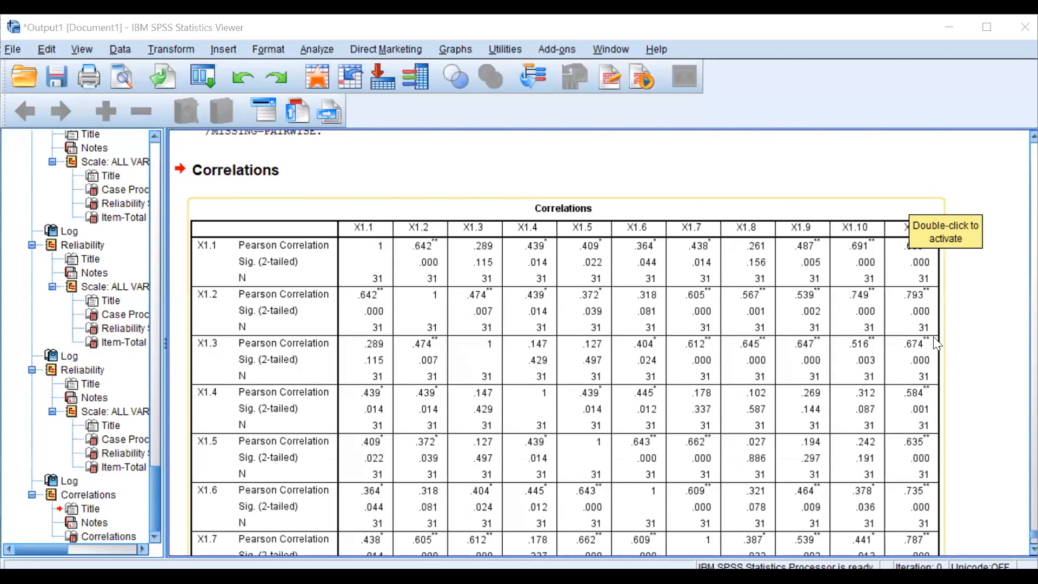
{"action": "scroll", "coordinate": [923, 372], "scroll_direction": "down", "scroll_amount": 10}
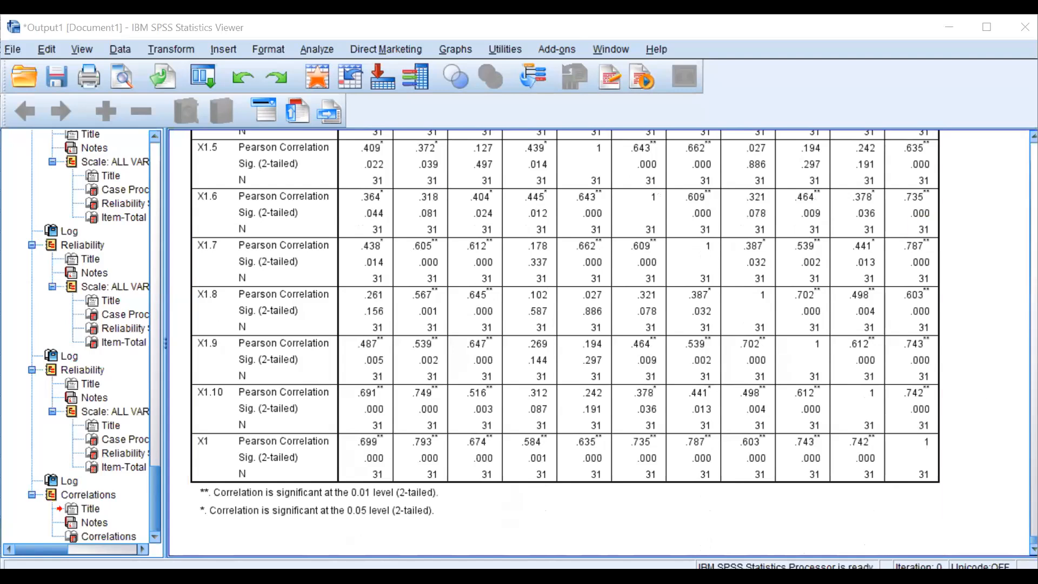
{"action": "scroll", "coordinate": [920, 382], "scroll_direction": "up", "scroll_amount": 10}
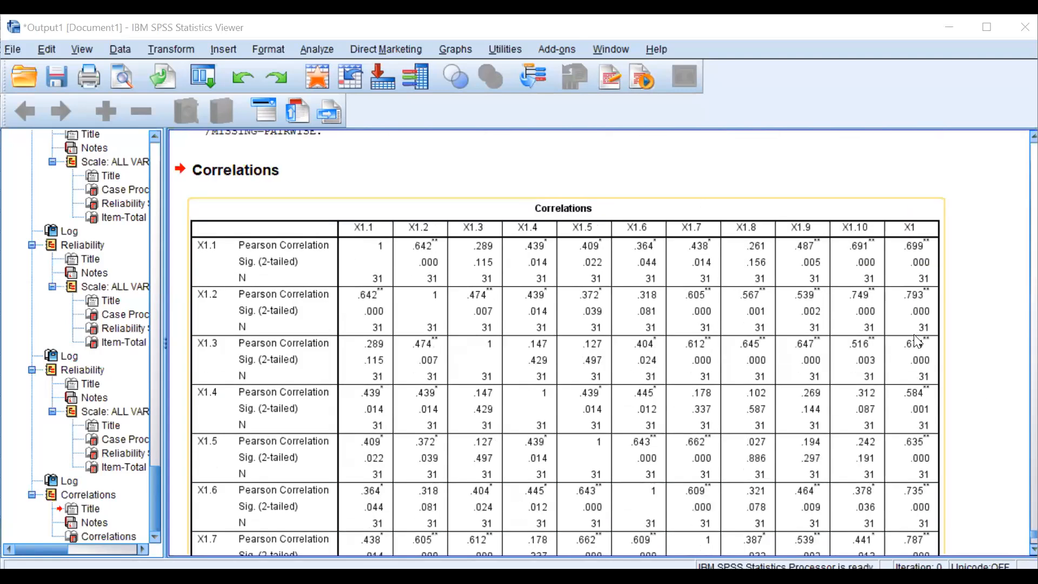
- Examine the remaining rows of the Correlations table down to item X1.10
{"action": "scroll", "coordinate": [792, 475], "scroll_direction": "down", "scroll_amount": 5}
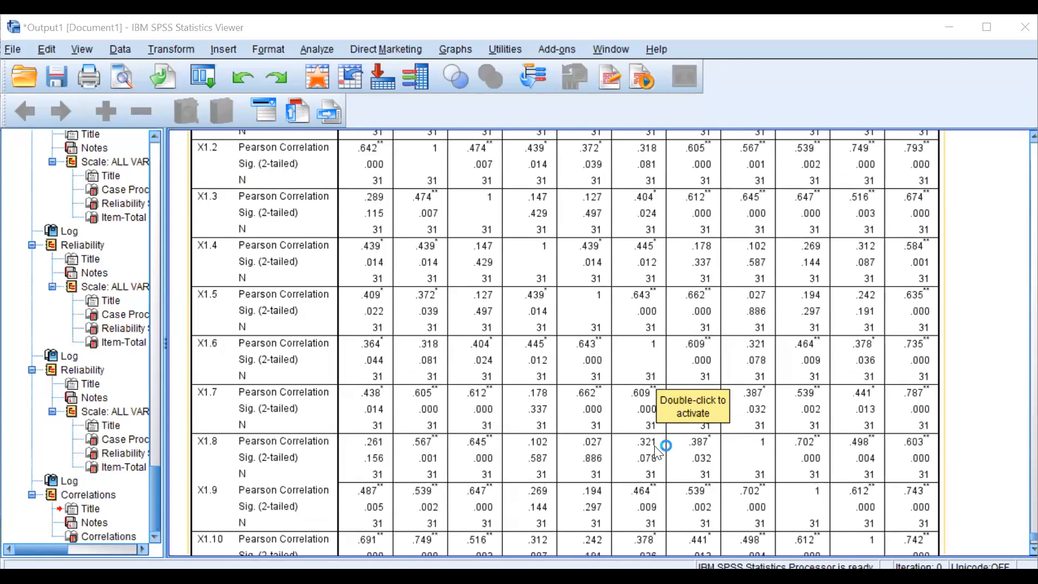
{"action": "scroll", "coordinate": [656, 442], "scroll_direction": "up", "scroll_amount": 5}
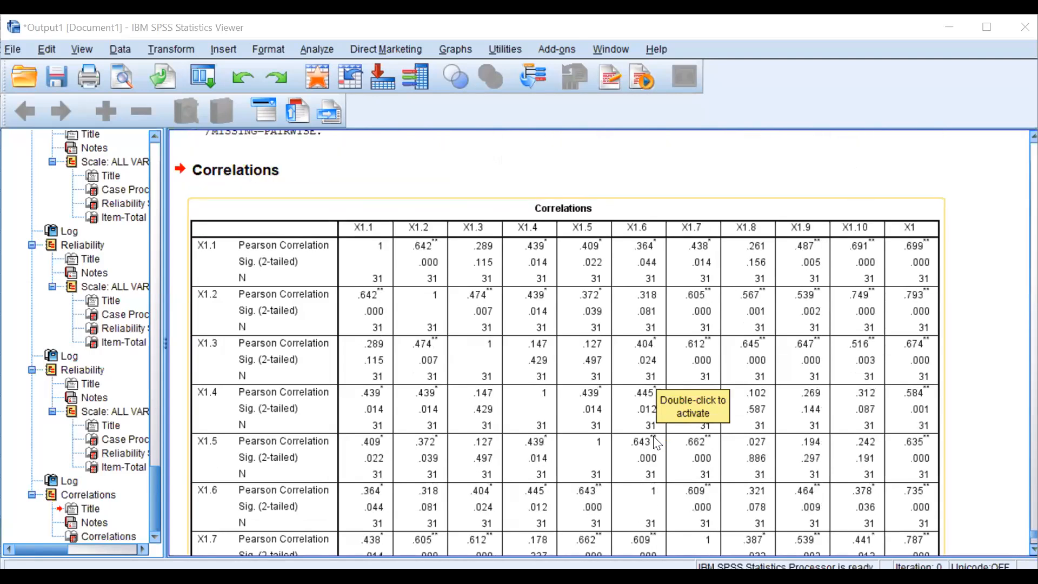
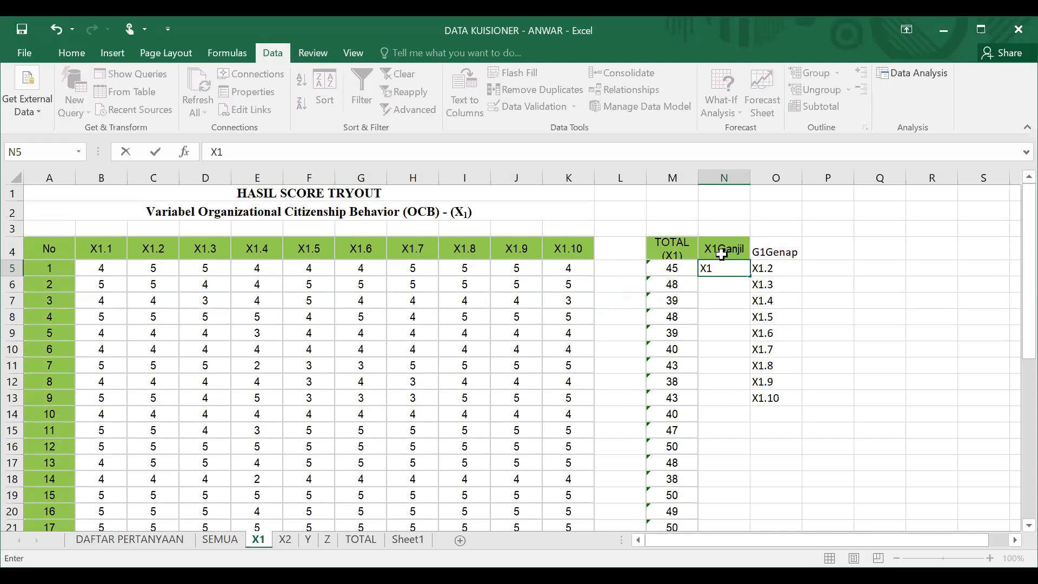
- On the X1 sheet in Excel, enter the text X1Genap in N5 and copy it to O4 as the column heading
{"action": "key", "text": "Return"}
{"action": "key", "text": "Up"}
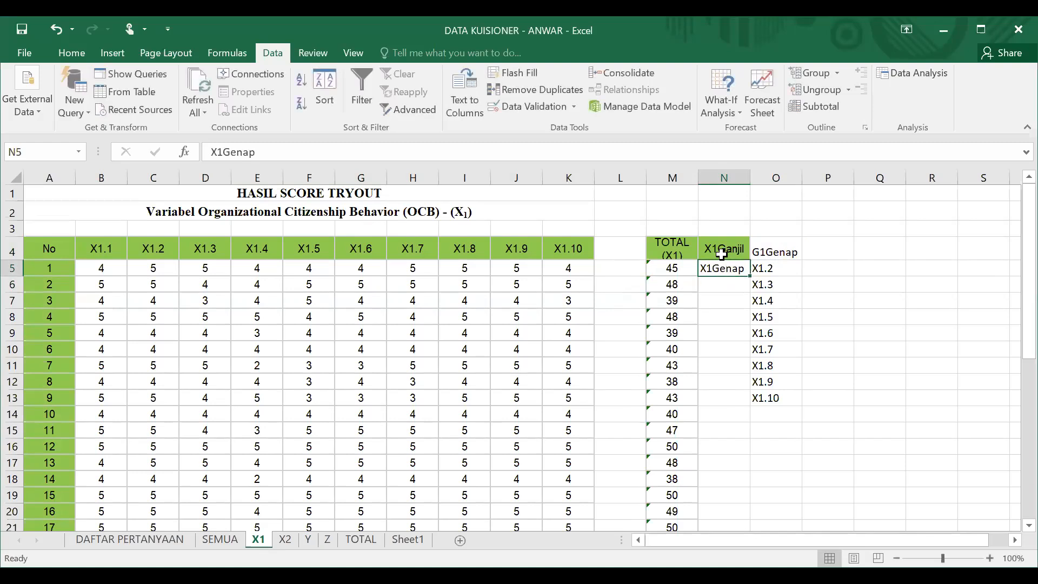
{"action": "key", "text": "ctrl+c"}
{"action": "key", "text": "Right"}
{"action": "key", "text": "Up"}
{"action": "key", "text": "ctrl+v"}
{"action": "key", "text": "Down"}
{"action": "key", "text": "Left"}
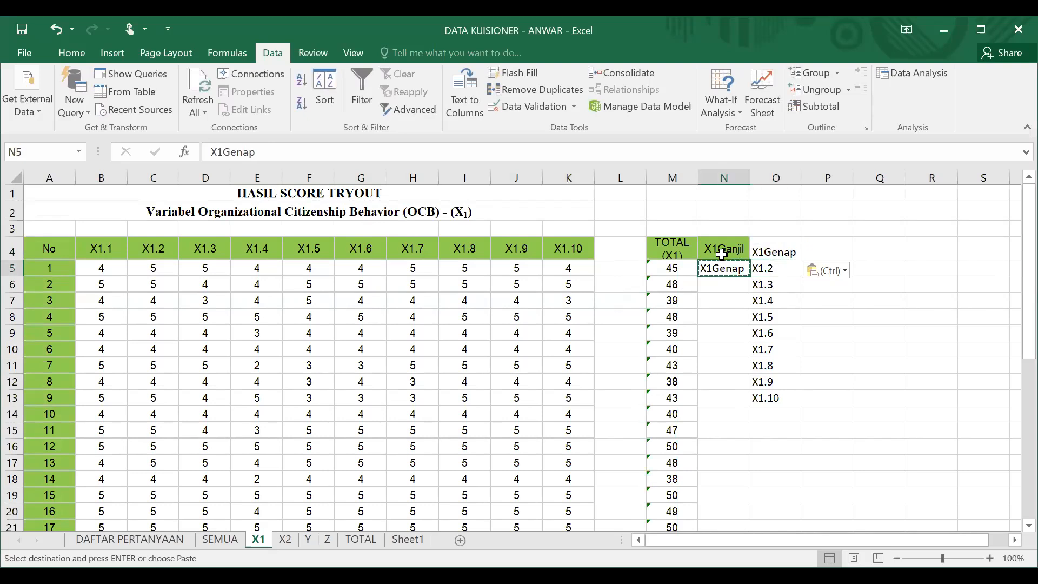
- Total the first respondent's odd-numbered items in N5 with the formula =B5+D5+F5+H5+J5
{"action": "type", "text": "="}
{"action": "key", "text": "Left"}
{"action": "key", "text": "Left"}
{"action": "key", "text": "Left"}
{"action": "key", "text": "Left"}
{"action": "key", "text": "Left"}
{"action": "key", "text": "Left"}
{"action": "key", "text": "Left"}
{"action": "key", "text": "Left"}
{"action": "key", "text": "Left"}
{"action": "key", "text": "Left"}
{"action": "key", "text": "Left"}
{"action": "key", "text": "Left"}
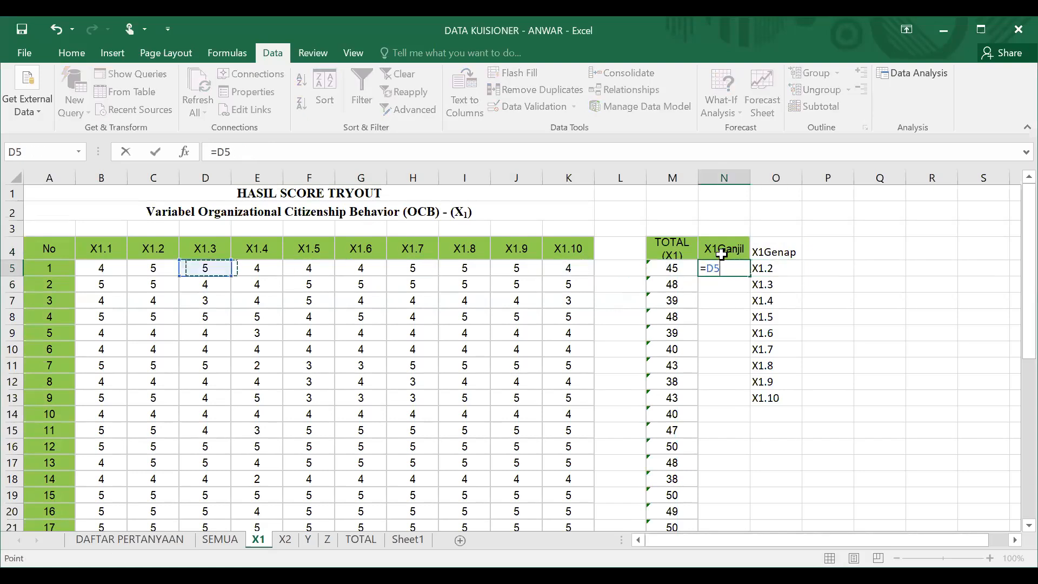
{"action": "type", "text": "+"}
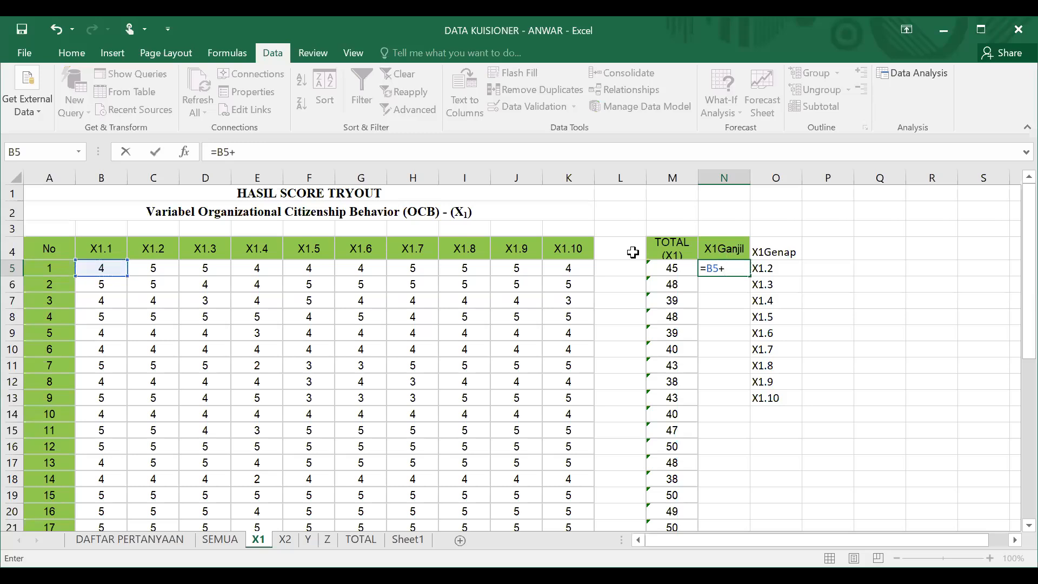
{"action": "left_click", "coordinate": [193, 267]}
{"action": "type", "text": "+"}
{"action": "left_click", "coordinate": [291, 271]}
{"action": "type", "text": "+"}
{"action": "left_click", "coordinate": [409, 270]}
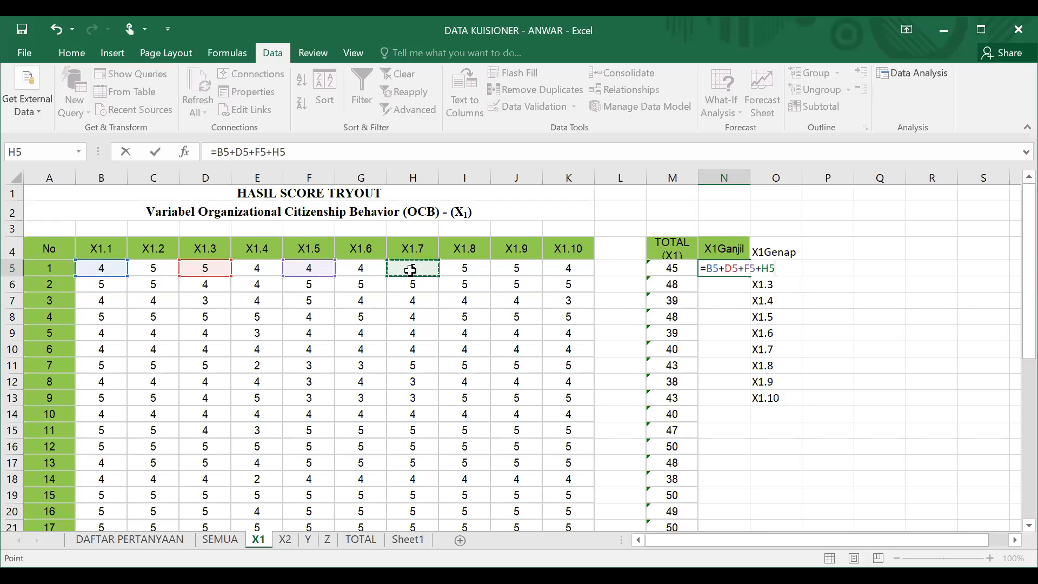
{"action": "type", "text": "+"}
{"action": "left_click", "coordinate": [519, 271]}
{"action": "type", "text": "\\"}
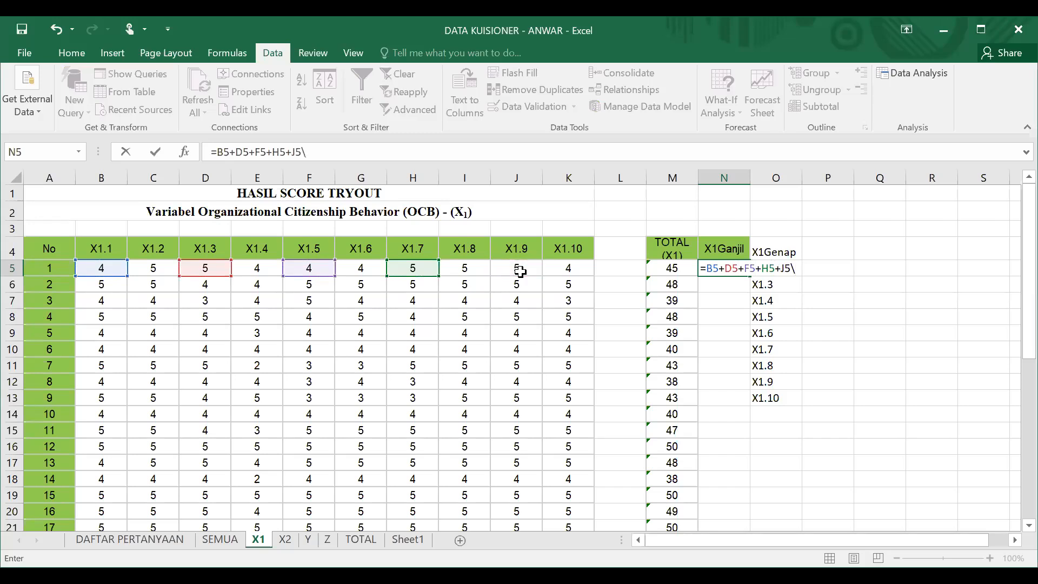
{"action": "key", "text": "BackSpace"}
{"action": "key", "text": "Return"}
- Total the first respondent's even-numbered items in O5 with the formula =C5+E5+G5+I5+K5
{"action": "key", "text": "Up"}
{"action": "key", "text": "Right"}
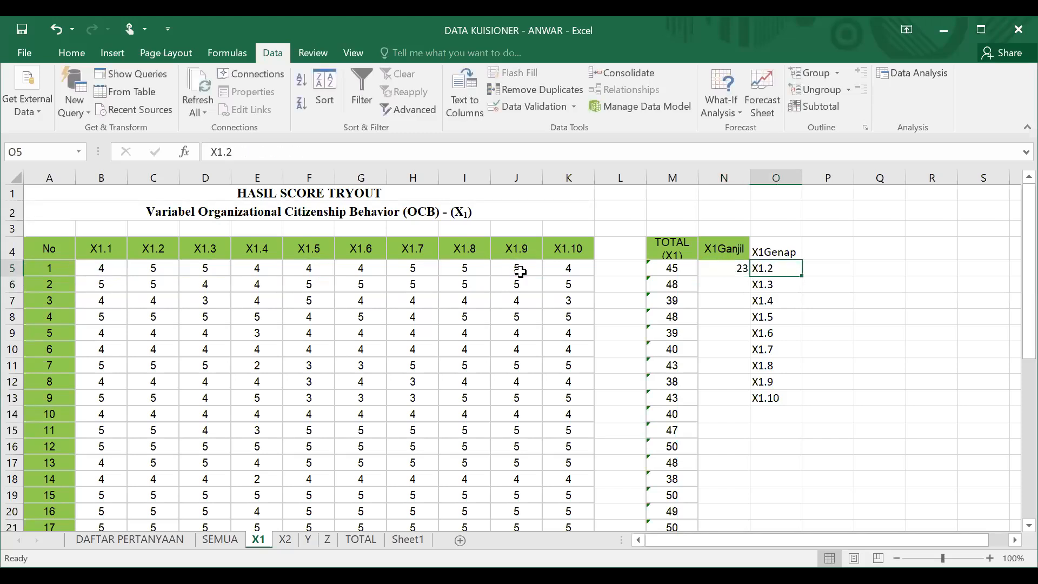
{"action": "type", "text": "="}
{"action": "key", "text": "Left"}
{"action": "key", "text": "Left"}
{"action": "key", "text": "Left"}
{"action": "key", "text": "Left"}
{"action": "key", "text": "Left"}
{"action": "key", "text": "Left"}
{"action": "key", "text": "Left"}
{"action": "key", "text": "Left"}
{"action": "key", "text": "Left"}
{"action": "key", "text": "Left"}
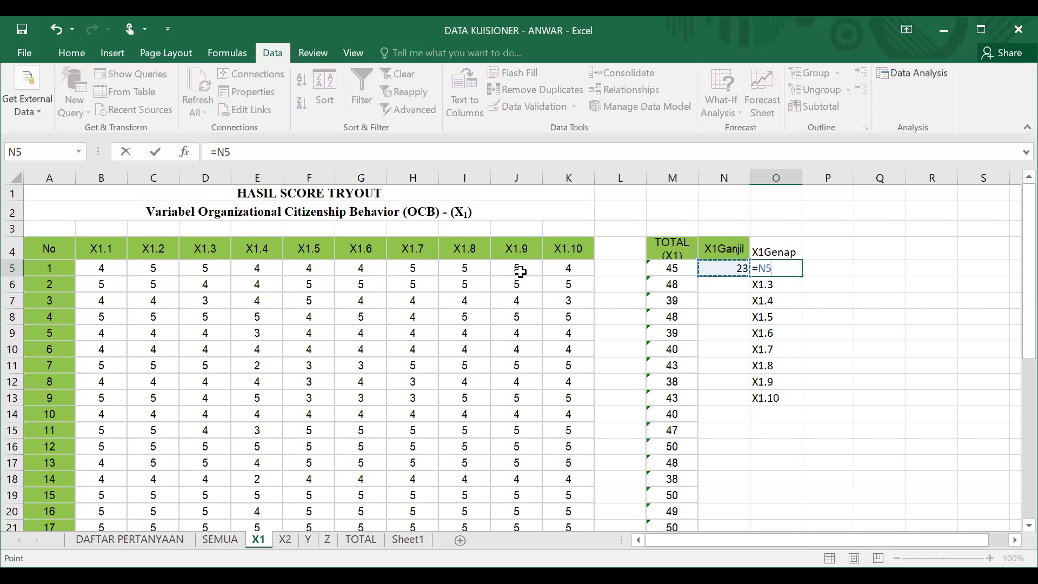
{"action": "key", "text": "Left"}
{"action": "key", "text": "Left"}
{"action": "type", "text": "+"}
{"action": "left_click", "coordinate": [266, 268]}
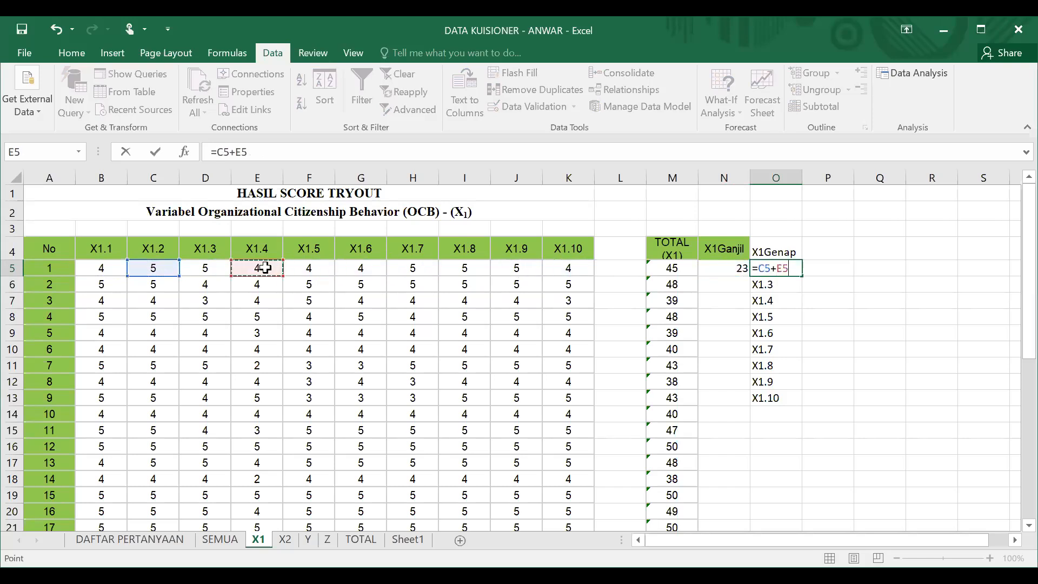
{"action": "type", "text": "+"}
{"action": "left_click", "coordinate": [360, 269]}
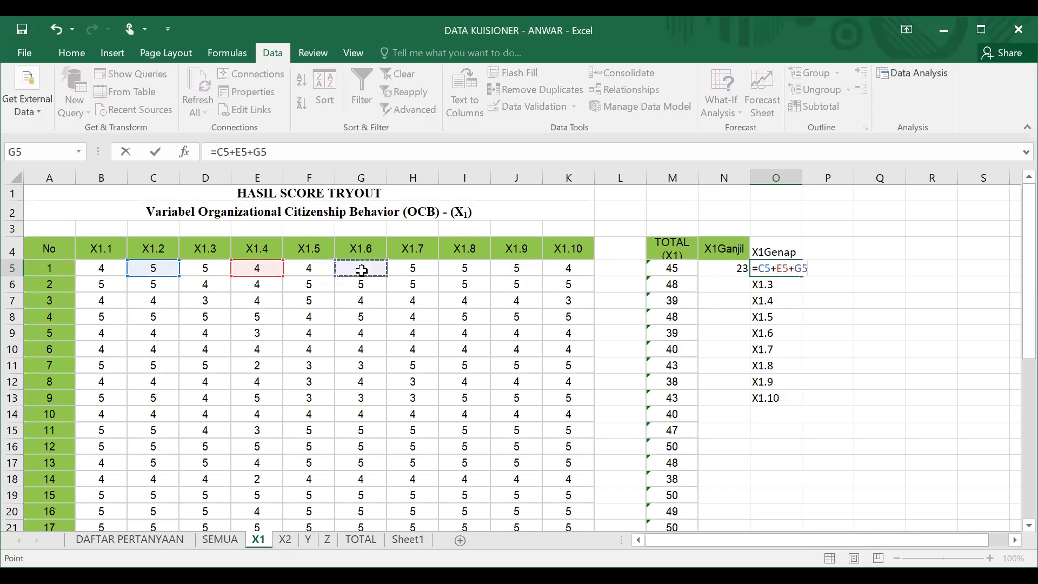
{"action": "type", "text": "+"}
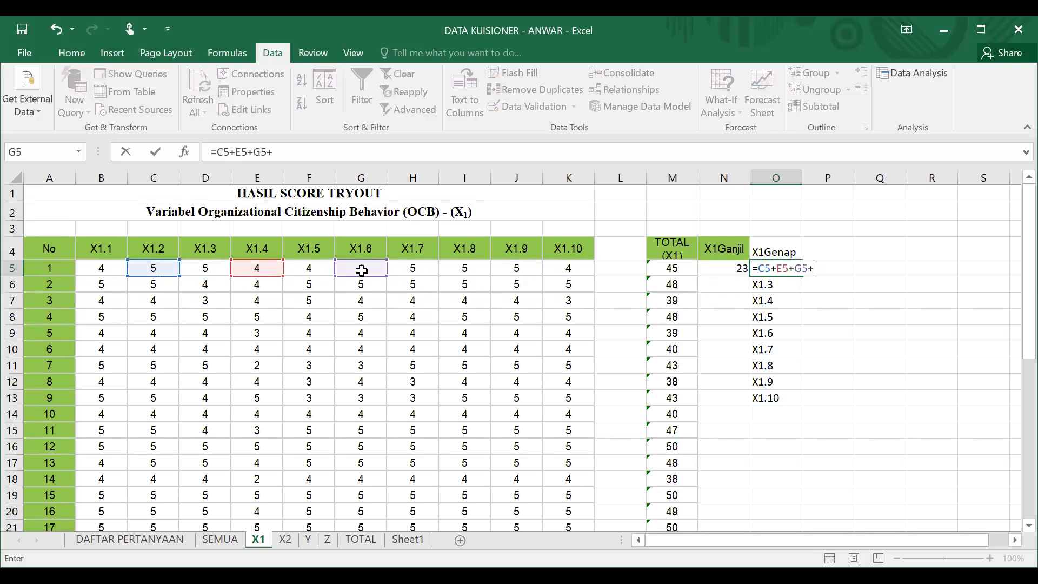
{"action": "left_click", "coordinate": [465, 270]}
{"action": "type", "text": "+"}
{"action": "left_click", "coordinate": [563, 266]}
{"action": "key", "text": "Return"}
- Copy the X1Ganjil formula from N5 down to row 35 for all 31 respondents
{"action": "key", "text": "Up"}
{"action": "key", "text": "Left"}
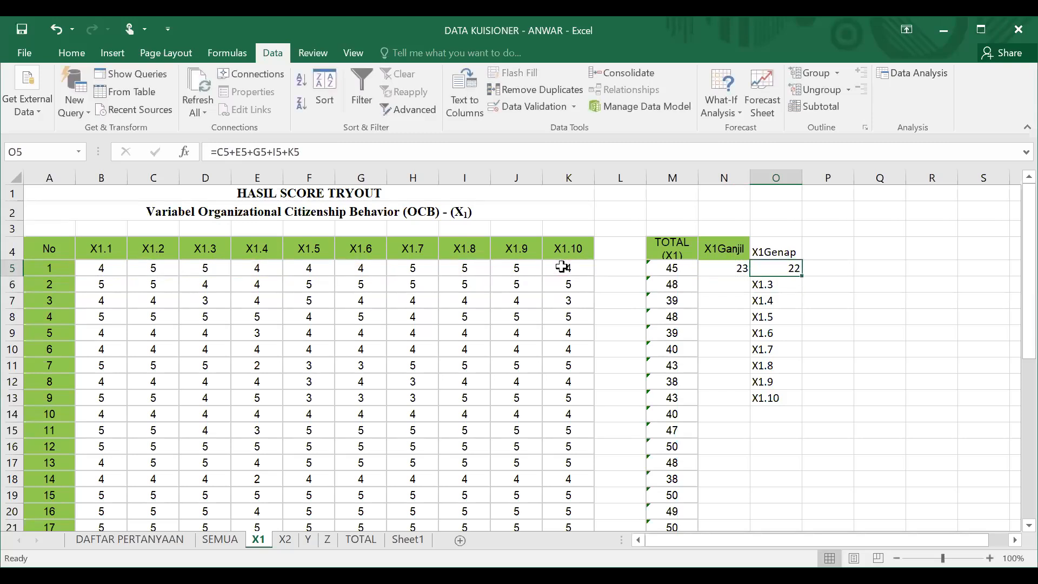
{"action": "key", "text": "ctrl+c"}
{"action": "key", "text": "shift+Down"}
{"action": "key", "text": "shift+Down"}
{"action": "key", "text": "shift+Down"}
{"action": "key", "text": "shift+Down"}
{"action": "key", "text": "shift+Down"}
{"action": "key", "text": "shift+Down"}
{"action": "key", "text": "shift+Down"}
{"action": "key", "text": "shift+Down"}
{"action": "key", "text": "shift+Down"}
{"action": "key", "text": "shift+Down"}
{"action": "key", "text": "shift+Down"}
{"action": "key", "text": "shift+Down"}
{"action": "key", "text": "shift+Down"}
{"action": "key", "text": "shift+Down"}
{"action": "key", "text": "shift+Down"}
{"action": "key", "text": "shift+Down"}
{"action": "key", "text": "shift+Down"}
{"action": "key", "text": "shift+Down"}
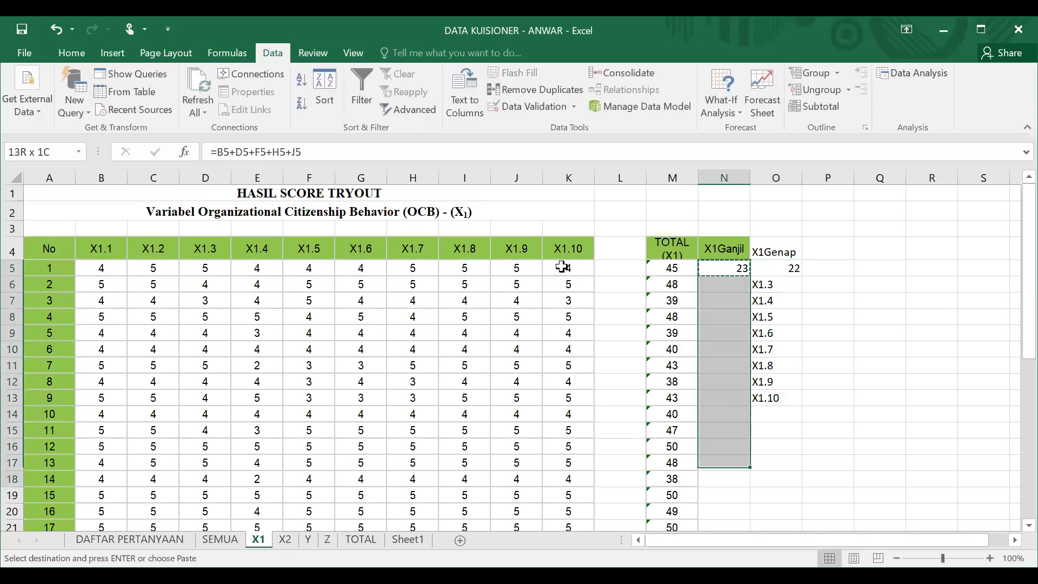
{"action": "key", "text": "shift+Down"}
{"action": "key", "text": "shift+Down"}
{"action": "key", "text": "shift+Down"}
{"action": "key", "text": "shift+Down"}
{"action": "key", "text": "shift+Down"}
{"action": "key", "text": "shift+Down"}
{"action": "key", "text": "shift+Down"}
{"action": "key", "text": "shift+Down"}
{"action": "key", "text": "shift+Down"}
{"action": "key", "text": "shift+Down"}
{"action": "key", "text": "shift+Down"}
{"action": "key", "text": "shift+Down"}
{"action": "key", "text": "shift+Down"}
{"action": "key", "text": "shift+Down"}
{"action": "key", "text": "shift+Down"}
{"action": "key", "text": "shift+Down"}
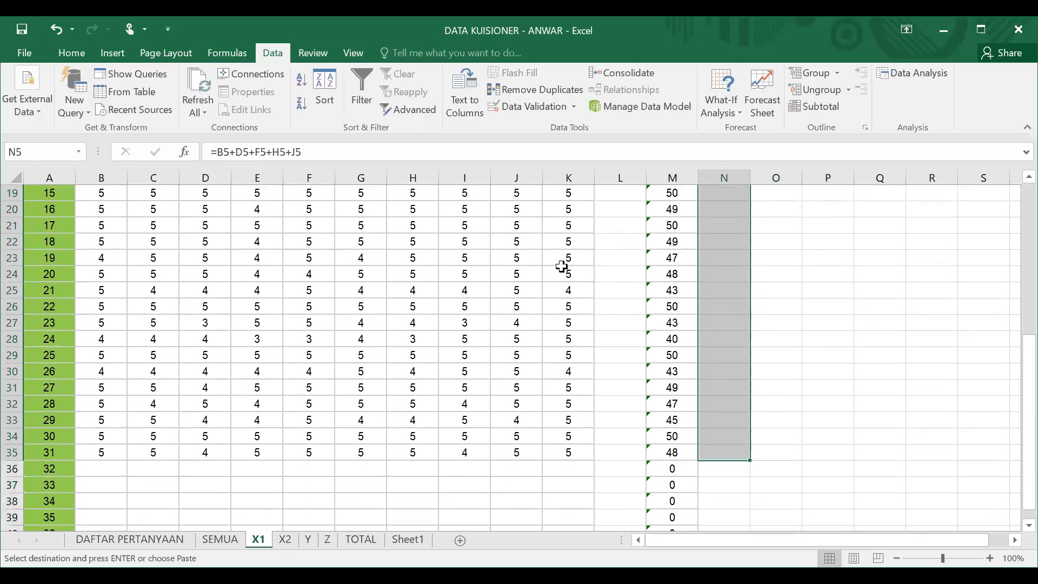
{"action": "key", "text": "ctrl+v"}
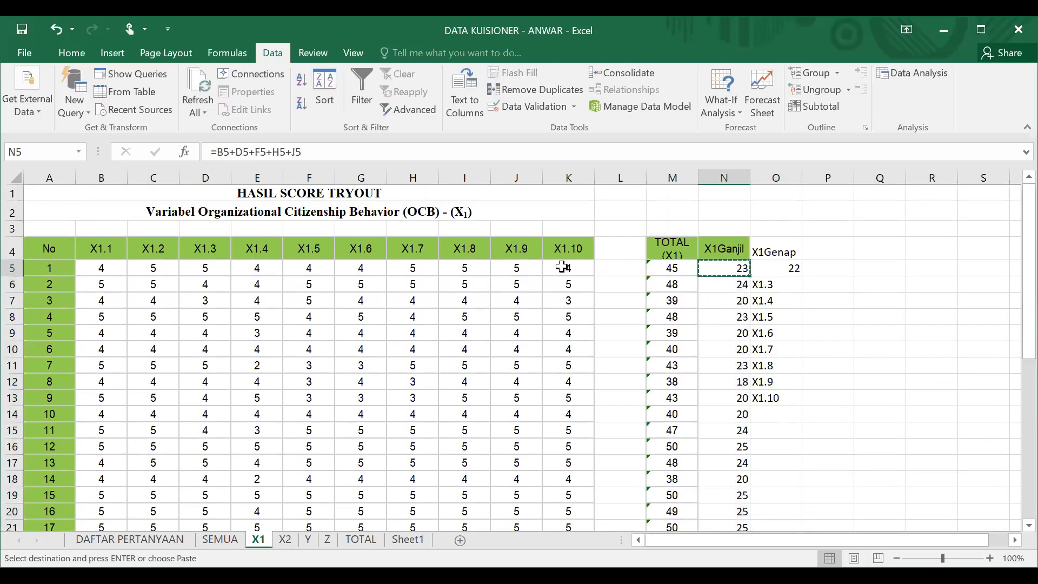
- Mark the last respondent's row in the X1Genap column with x, and copy the formula from O5 down through O35
{"action": "key", "text": "ctrl+Down"}
{"action": "key", "text": "Right"}
{"action": "type", "text": "x"}
{"action": "key", "text": "Up"}
{"action": "key", "text": "Down"}
{"action": "key", "text": "ctrl+Up"}
{"action": "key", "text": "Up"}
{"action": "key", "text": "Up"}
{"action": "key", "text": "Up"}
{"action": "key", "text": "Up"}
{"action": "key", "text": "Up"}
{"action": "key", "text": "Up"}
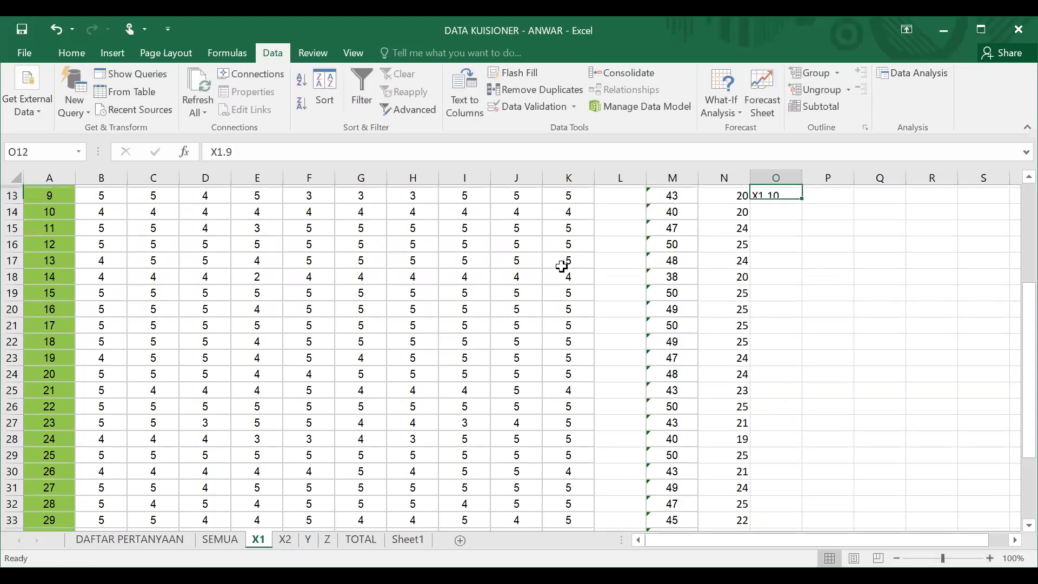
{"action": "key", "text": "ctrl+Up"}
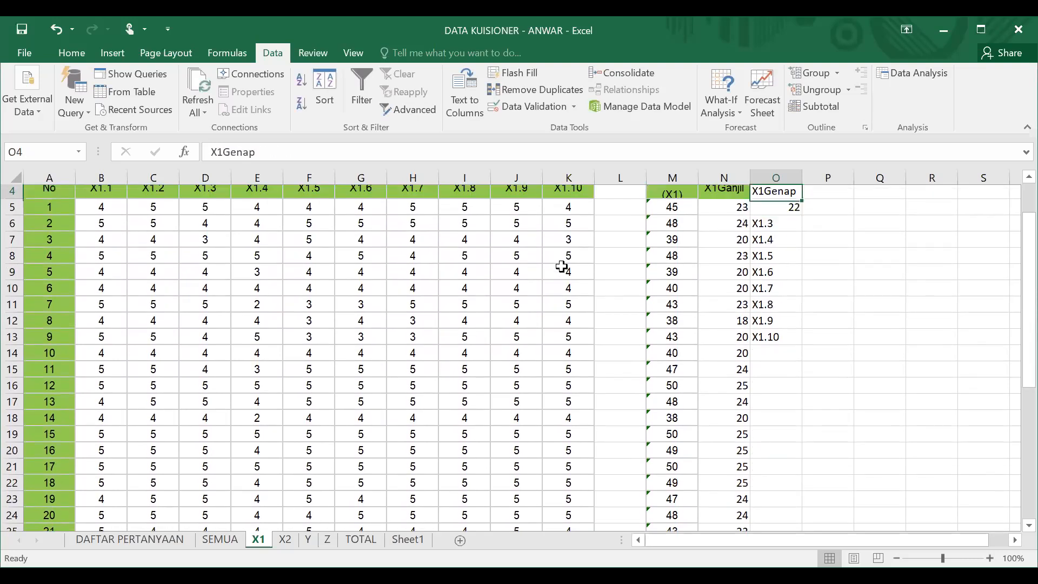
{"action": "key", "text": "Down"}
{"action": "key", "text": "Down"}
{"action": "key", "text": "Up"}
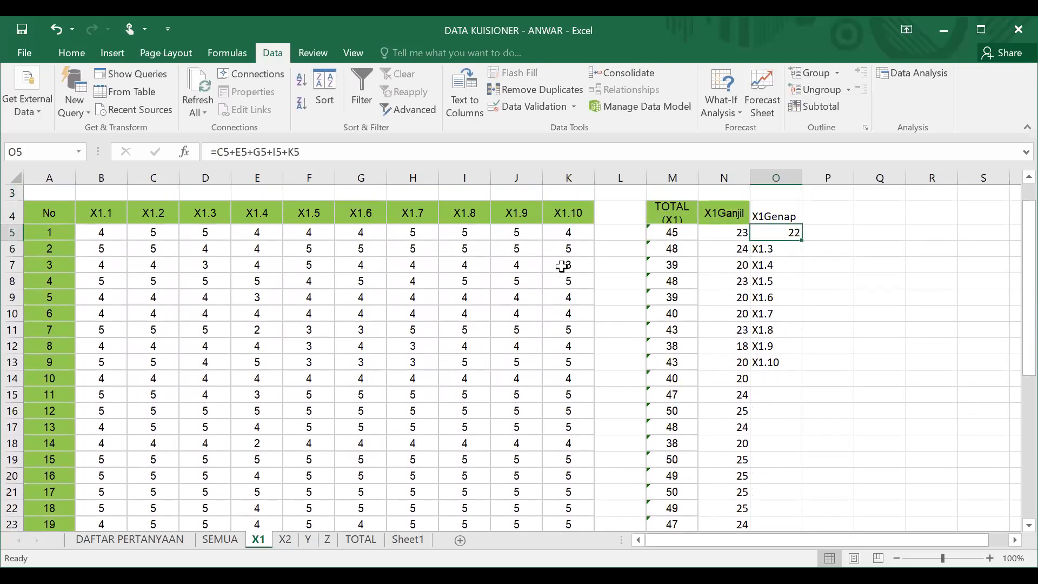
{"action": "key", "text": "ctrl+c"}
{"action": "key", "text": "ctrl+shift+Down"}
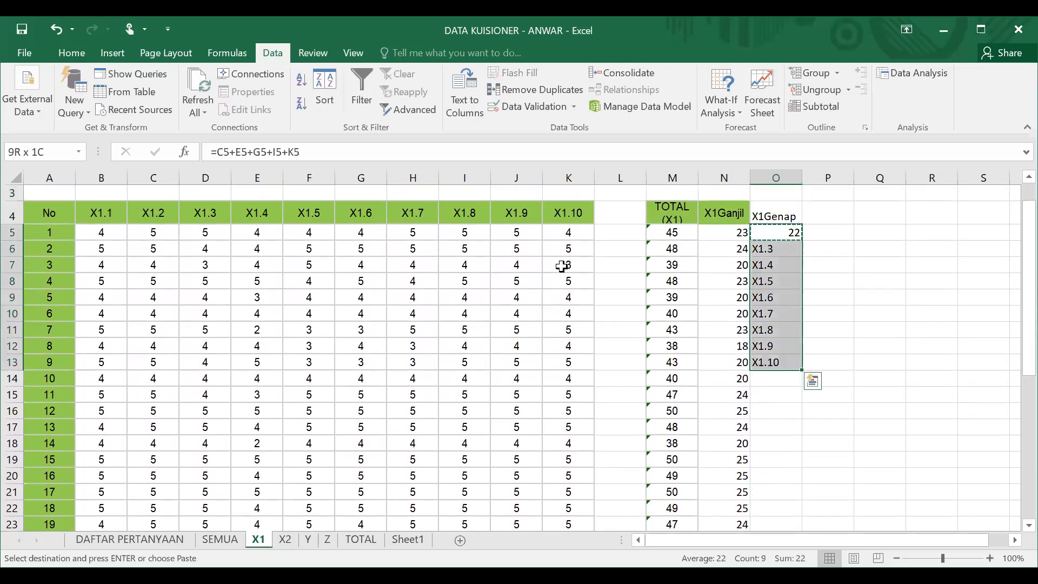
{"action": "key", "text": "ctrl+shift+Down"}
{"action": "key", "text": "ctrl+v"}
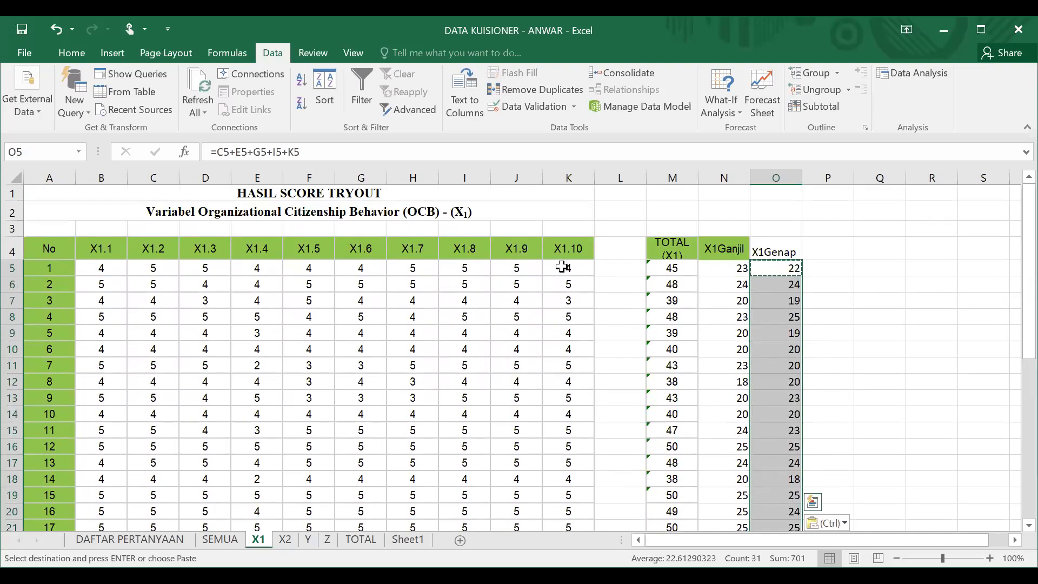
- Copy the X1Ganjil and X1Genap totals and paste them into the first empty columns after RES_1 in the SPSS Data Editor
{"action": "key", "text": "Left"}
{"action": "key", "text": "shift+Right"}
{"action": "key", "text": "ctrl+shift+Down"}
{"action": "key", "text": "ctrl+c"}
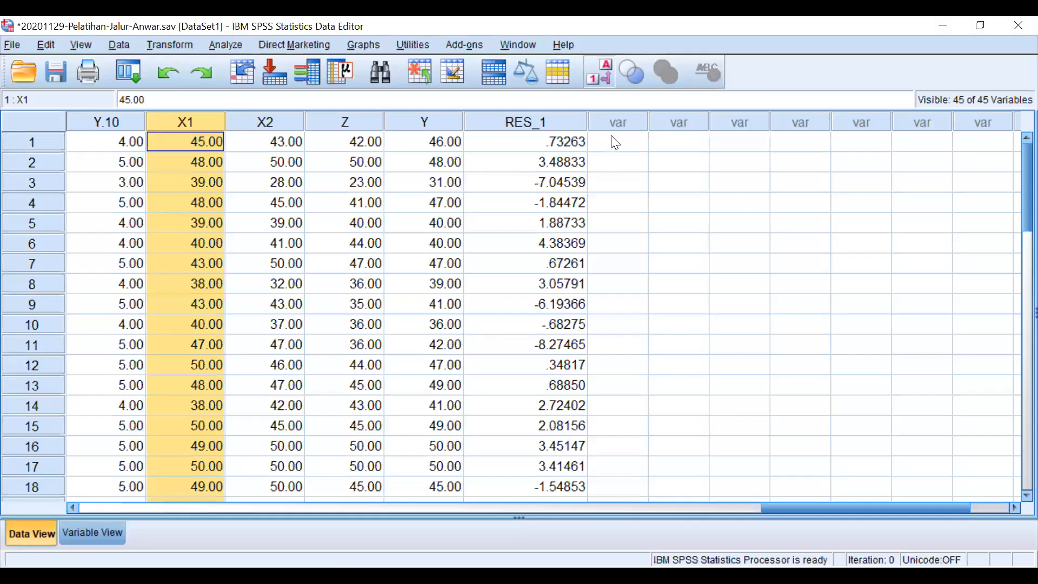
{"action": "left_click", "coordinate": [615, 143]}
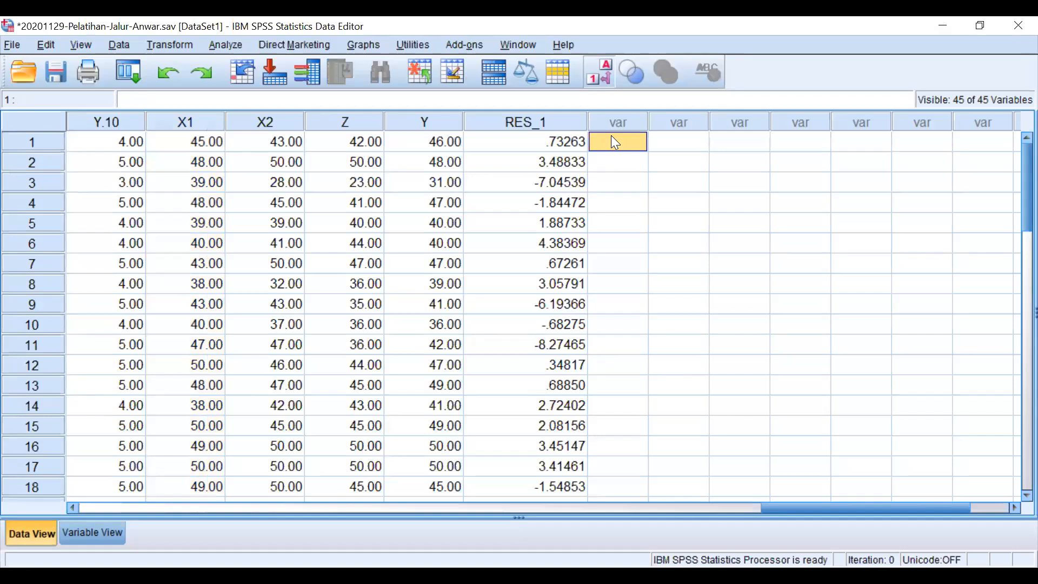
{"action": "key", "text": "ctrl+v"}
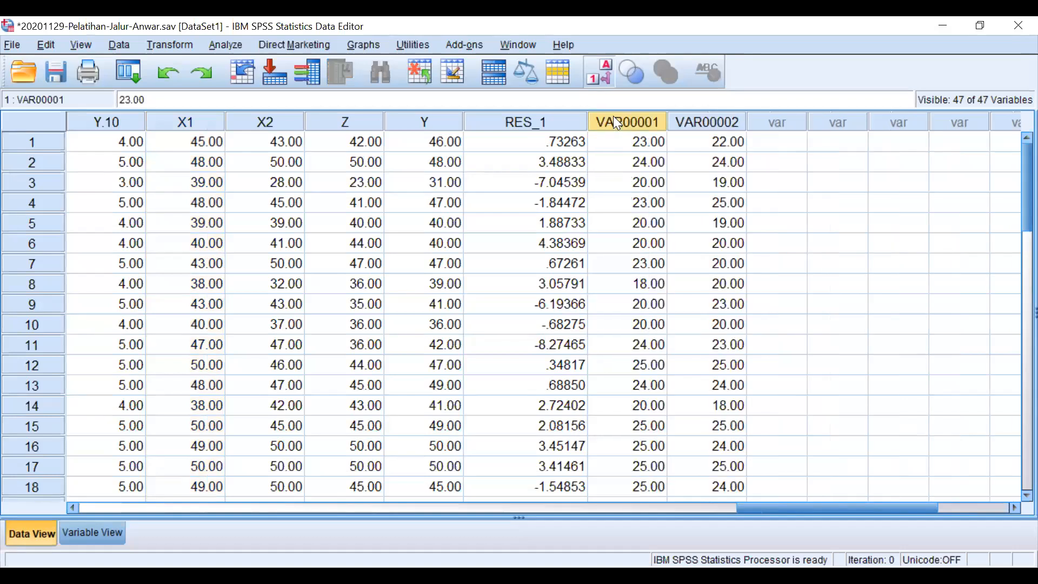
- Rename the two pasted variables VAR00001 and VAR00002 as X1Gjl and X1Gnp
{"action": "double_click", "coordinate": [613, 118]}
{"action": "left_click", "coordinate": [111, 119]}
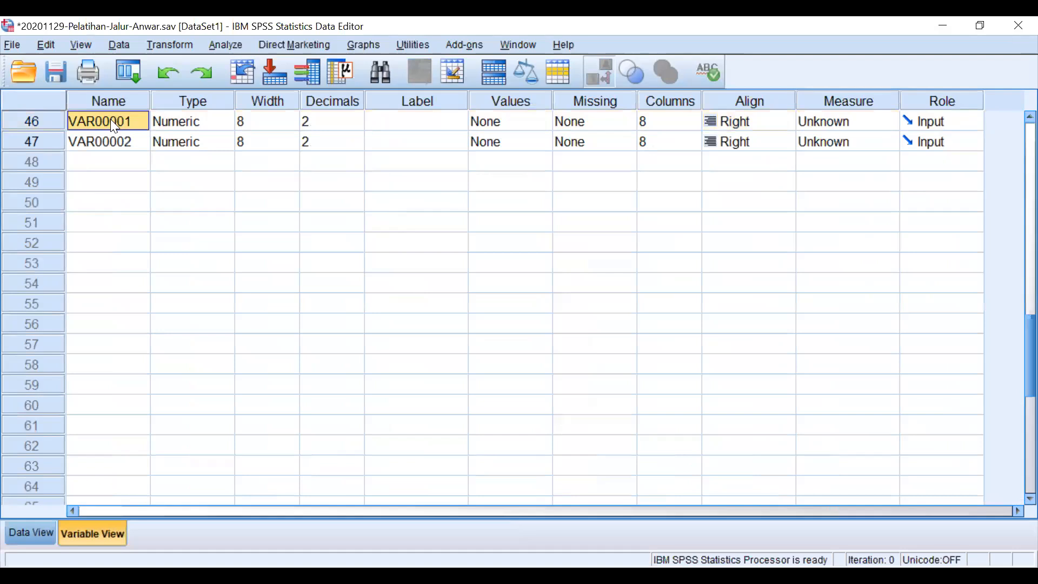
{"action": "type", "text": "X1Gjl"}
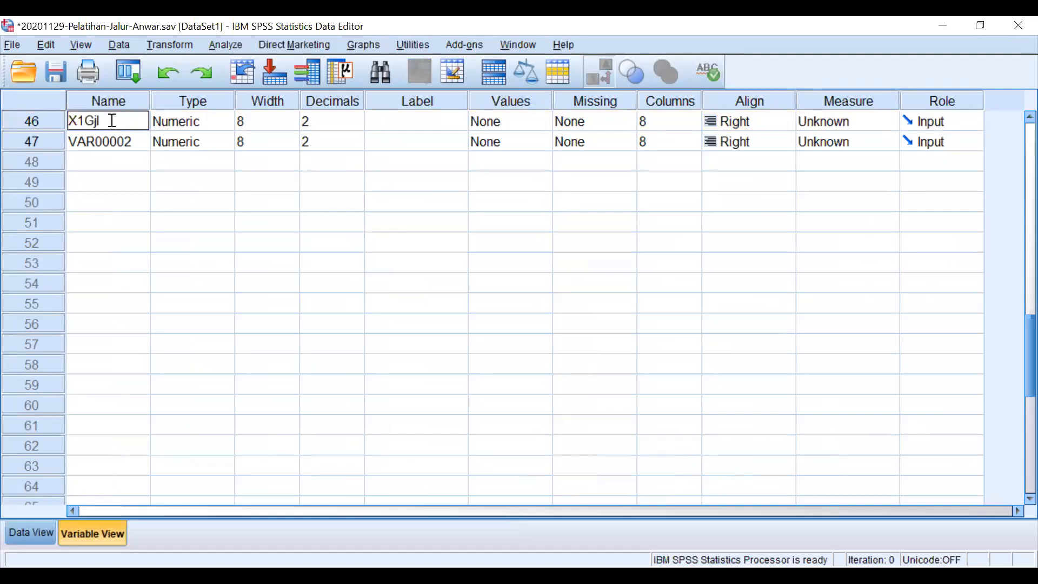
{"action": "key", "text": "Return"}
{"action": "type", "text": "X"}
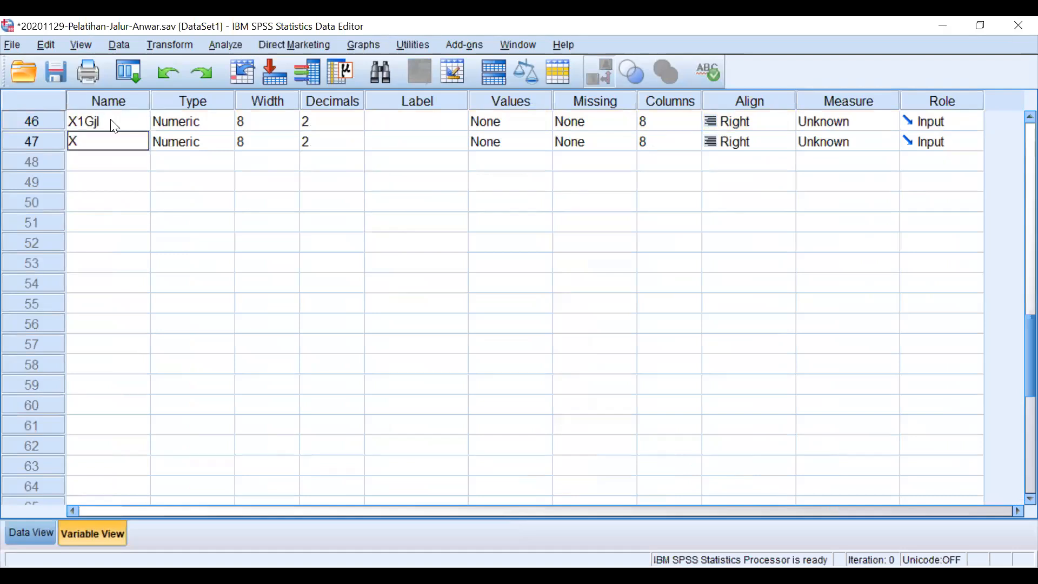
{"action": "type", "text": "1Gnp"}
{"action": "key", "text": "Return"}
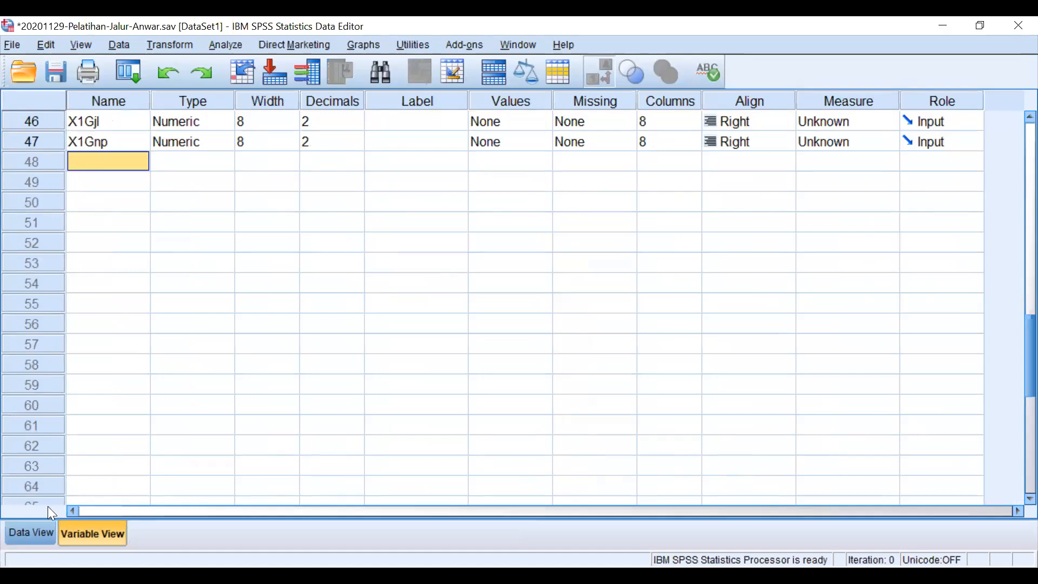
- Open Bivariate Correlations from the data view and remove items X1.1 to X1.10 and the X1 total from the analysis variables
{"action": "left_click", "coordinate": [24, 532]}
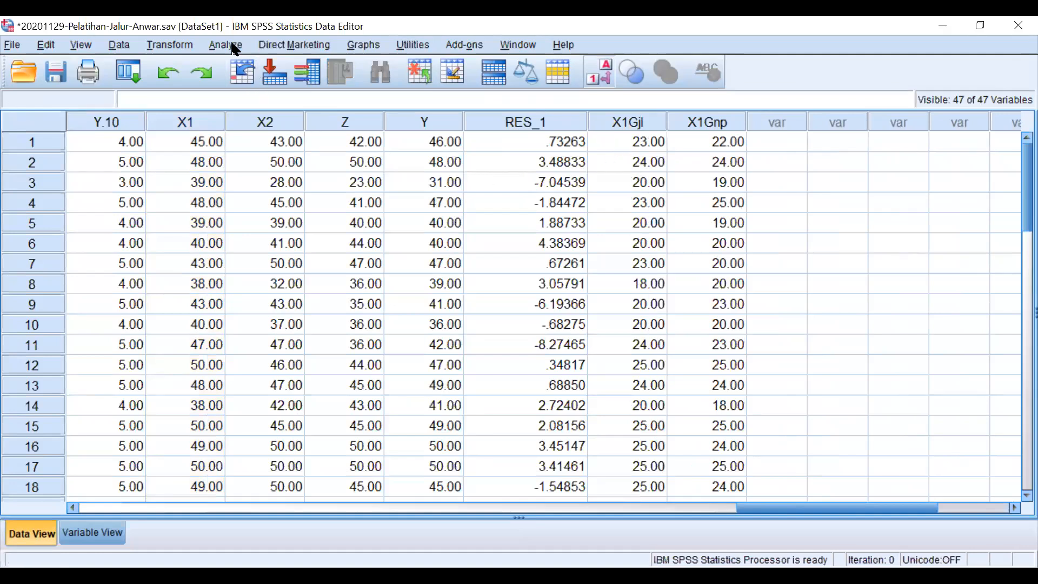
{"action": "left_click", "coordinate": [235, 47]}
{"action": "mouse_move", "coordinate": [270, 194]}
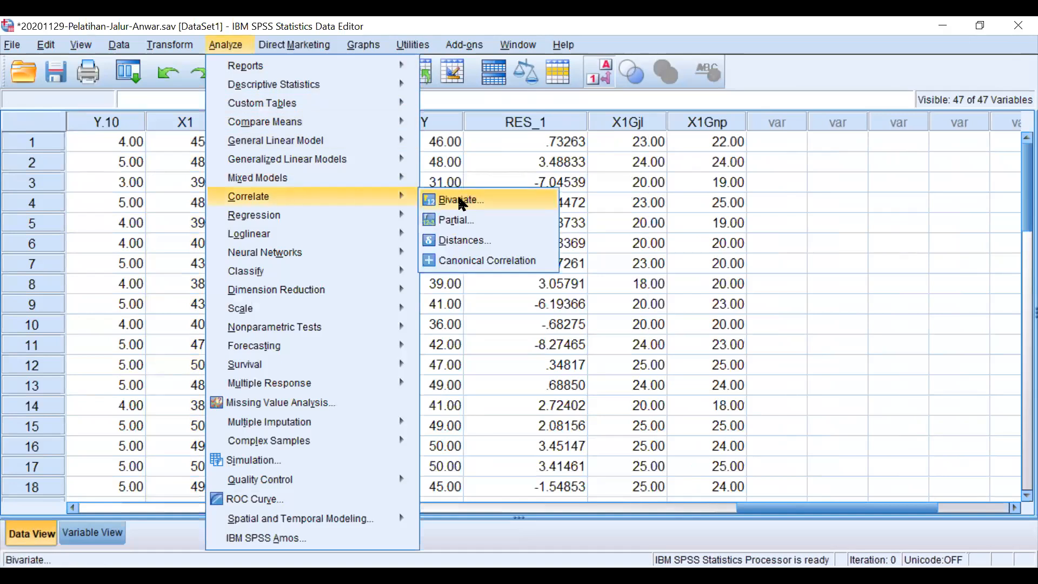
{"action": "left_click", "coordinate": [461, 201]}
{"action": "left_click", "coordinate": [545, 181]}
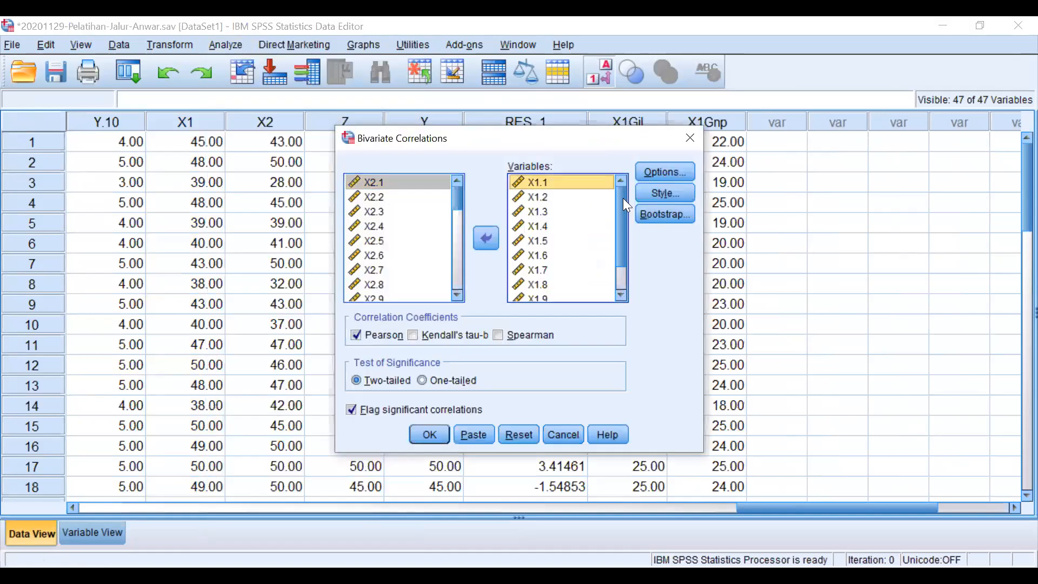
{"action": "left_click_drag", "start_coordinate": [625, 207], "coordinate": [626, 255]}
{"action": "left_click", "coordinate": [533, 294], "text": "shift"}
{"action": "left_click", "coordinate": [486, 238]}
- Run a two-tailed Pearson bivariate correlation on the variables X1Gjl and X1Gnp
{"action": "scroll", "coordinate": [457, 269], "scroll_direction": "down", "scroll_amount": 2}
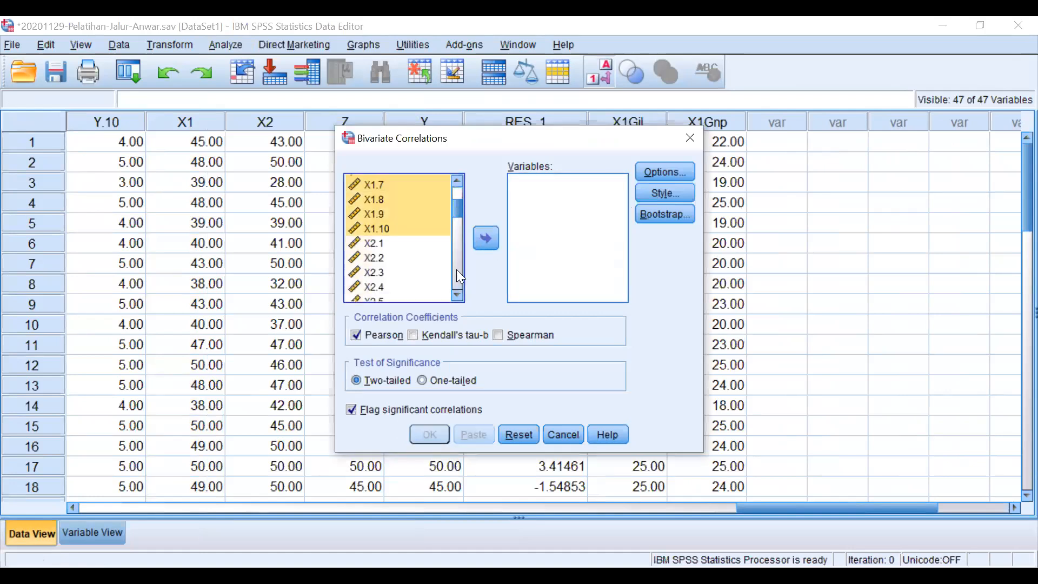
{"action": "scroll", "coordinate": [456, 269], "scroll_direction": "down", "scroll_amount": 6}
{"action": "left_click_drag", "start_coordinate": [370, 281], "coordinate": [377, 292]}
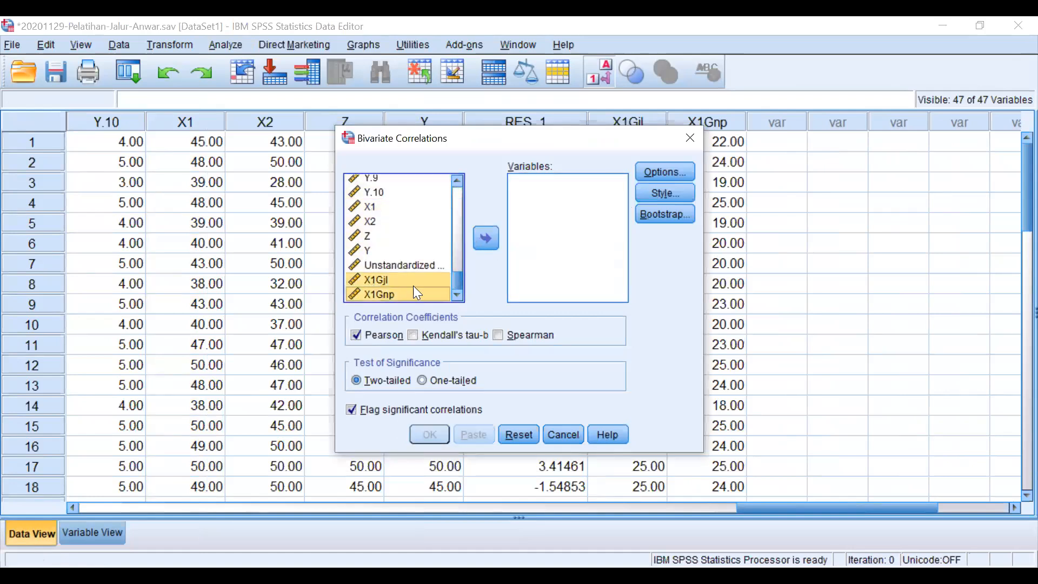
{"action": "left_click", "coordinate": [485, 239]}
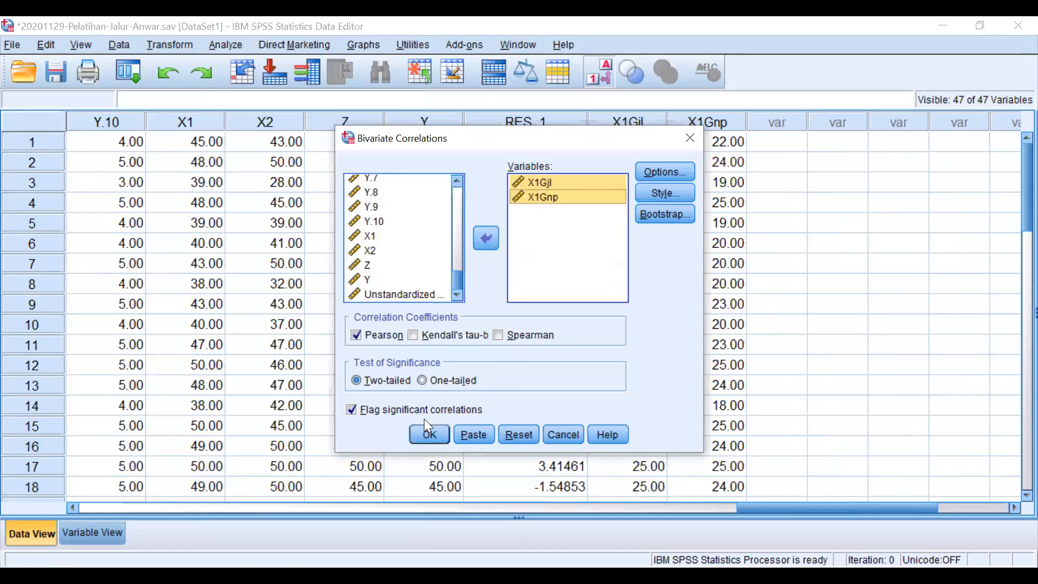
{"action": "left_click", "coordinate": [424, 430]}
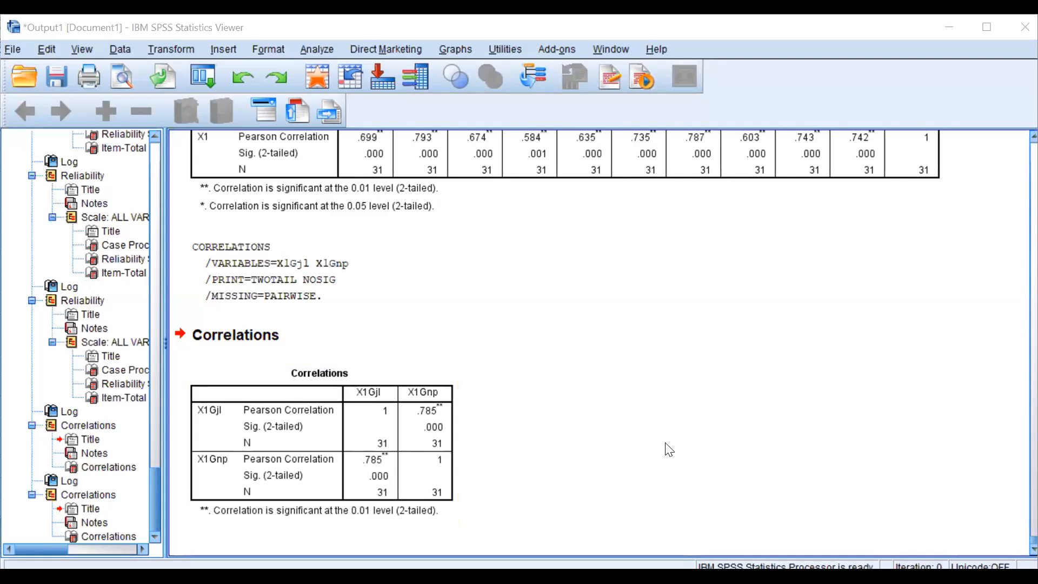
- Review the X1Gjl and X1Gnp correlation, the X1 item correlation matrix and the ten-item Item-Total Statistics table
{"action": "left_click", "coordinate": [427, 411]}
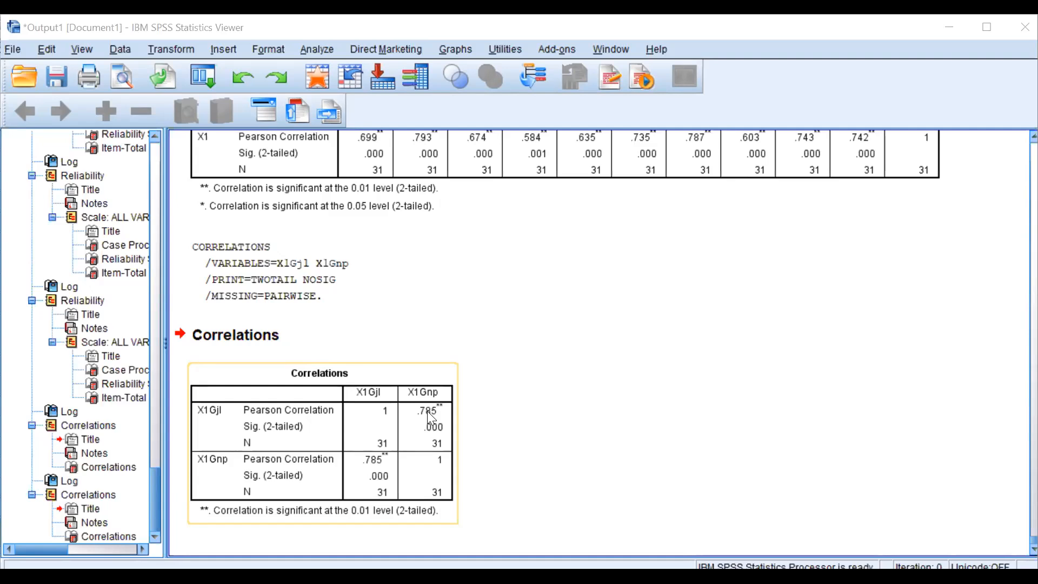
{"action": "left_click", "coordinate": [750, 389]}
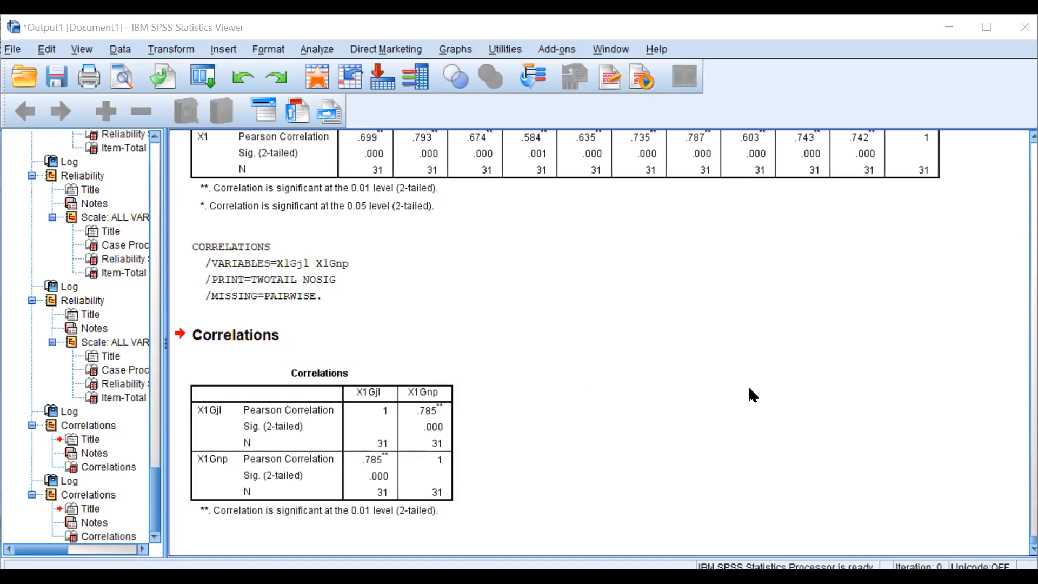
{"action": "scroll", "coordinate": [592, 284], "scroll_direction": "up", "scroll_amount": 4}
{"action": "scroll", "coordinate": [592, 285], "scroll_direction": "up", "scroll_amount": 2}
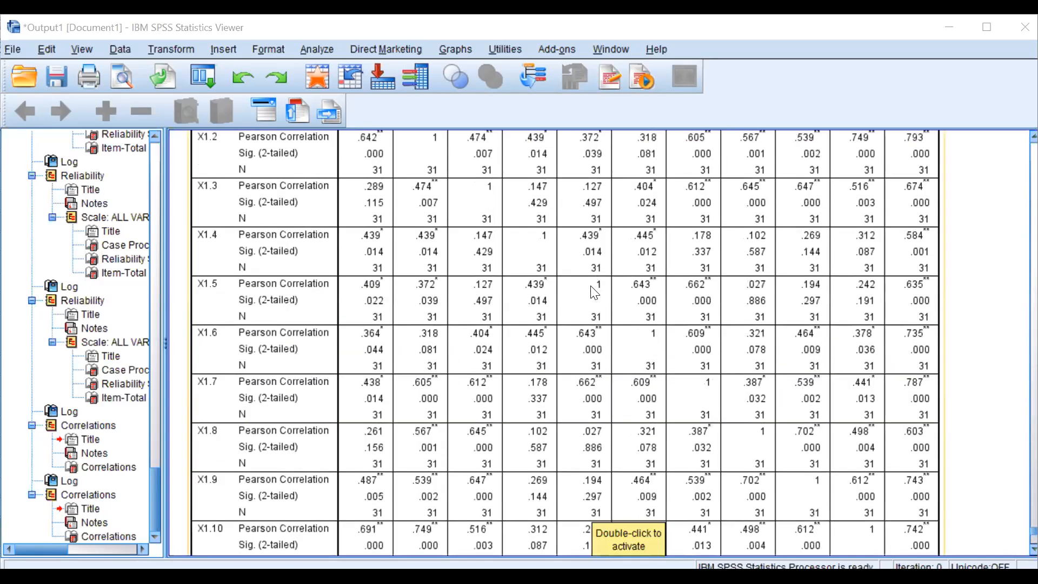
{"action": "scroll", "coordinate": [592, 286], "scroll_direction": "up", "scroll_amount": 3}
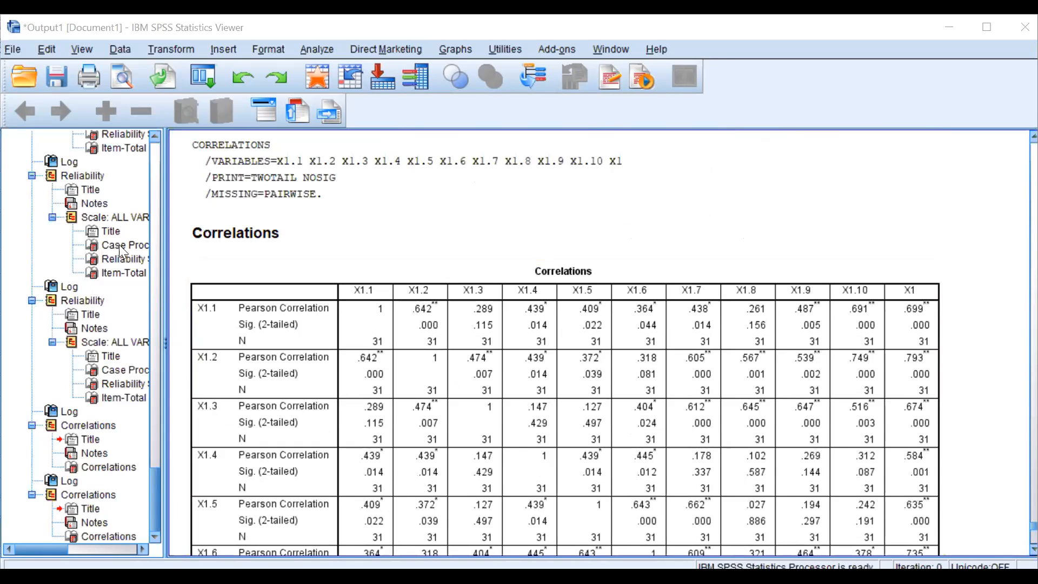
{"action": "left_click", "coordinate": [110, 258]}
{"action": "left_click", "coordinate": [320, 283]}
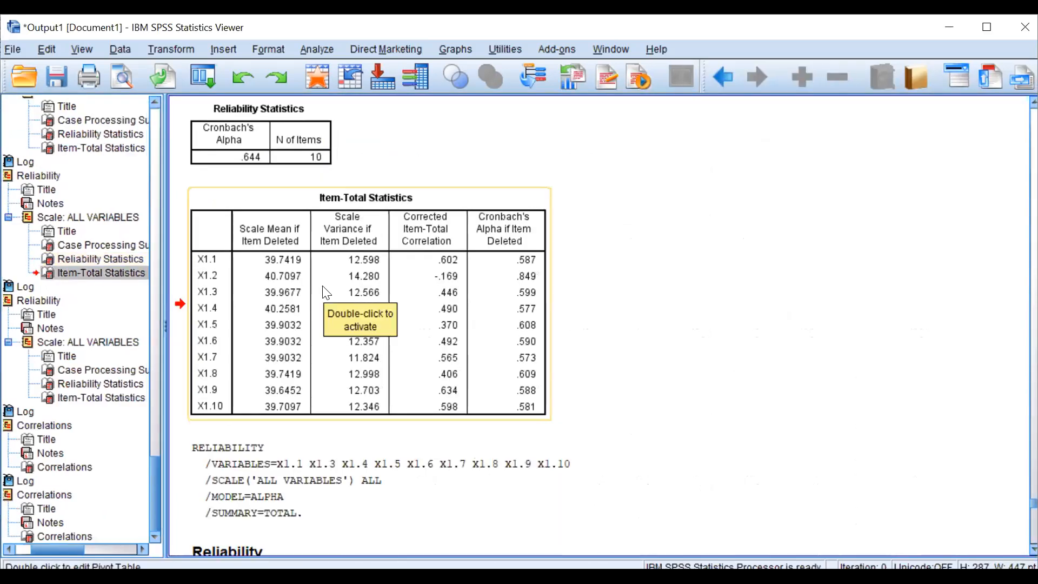
{"action": "right_click", "coordinate": [335, 273]}
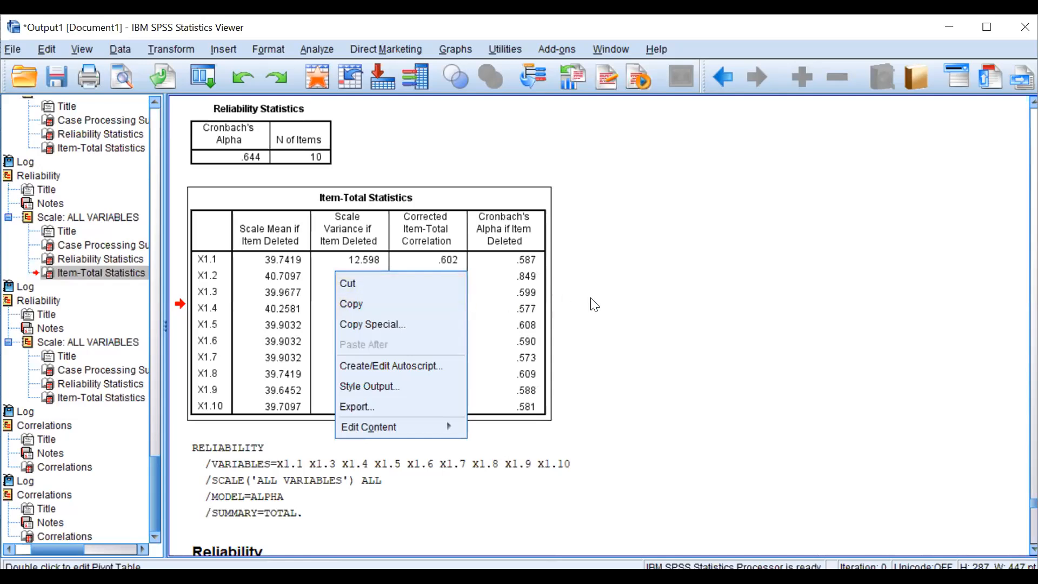
{"action": "left_click", "coordinate": [617, 306]}
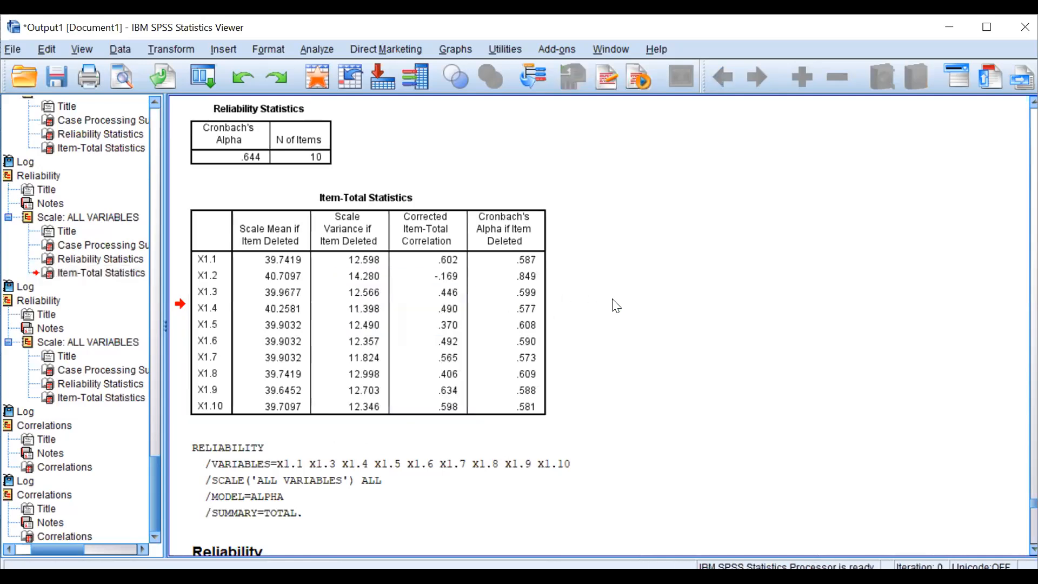
{"action": "left_click", "coordinate": [435, 285]}
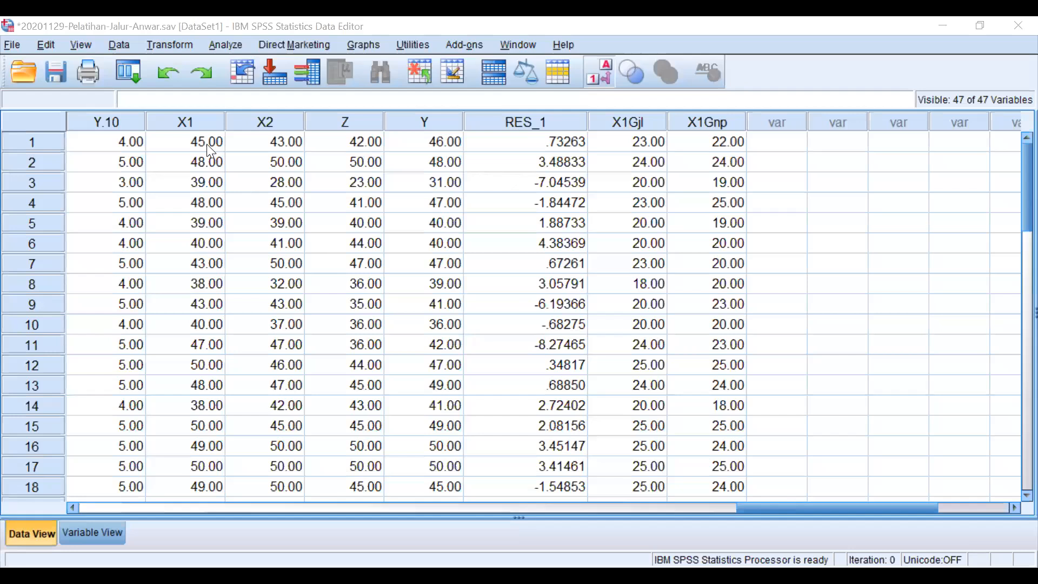
- Examine the first respondent's X1, X2, Z and Y totals in the Data Editor
{"action": "left_click", "coordinate": [206, 144]}
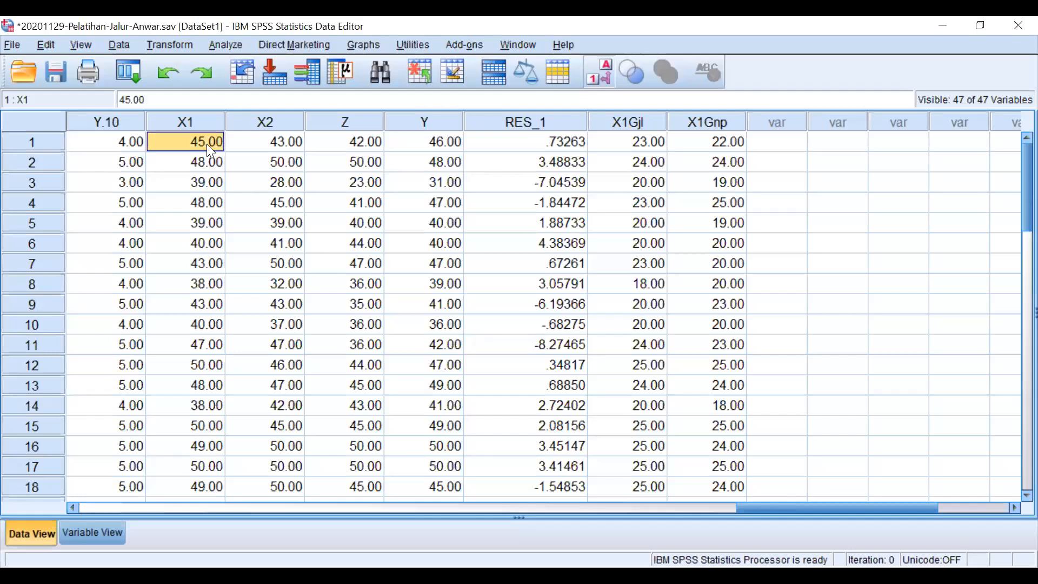
{"action": "key", "text": "Right"}
{"action": "key", "text": "Right"}
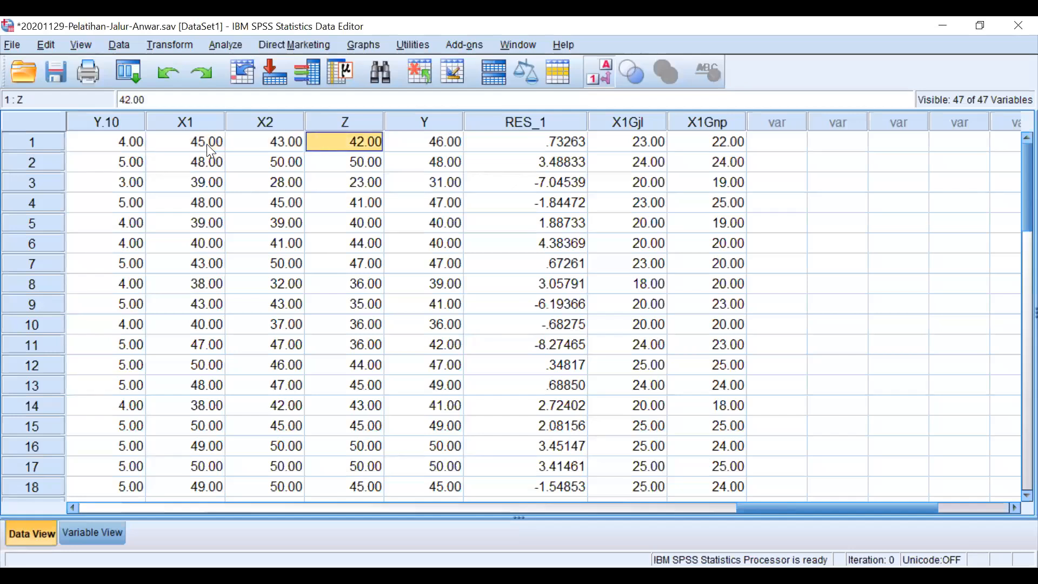
{"action": "key", "text": "Right"}
{"action": "key", "text": "Left"}
{"action": "key", "text": "Left"}
{"action": "key", "text": "Left"}
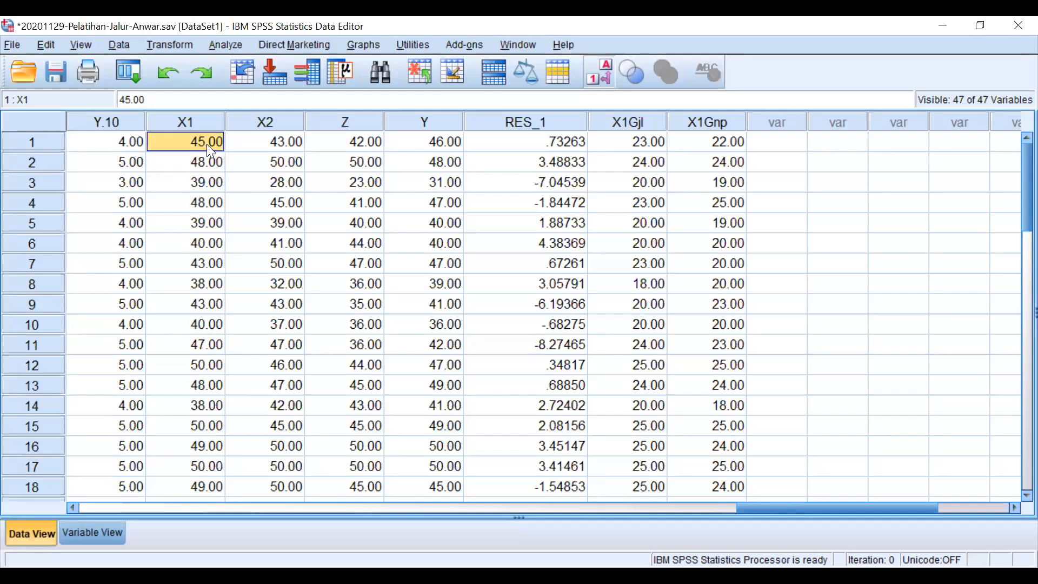
{"action": "key", "text": "shift+Right"}
{"action": "key", "text": "shift+Right"}
{"action": "key", "text": "shift+Left"}
{"action": "key", "text": "shift+Left"}
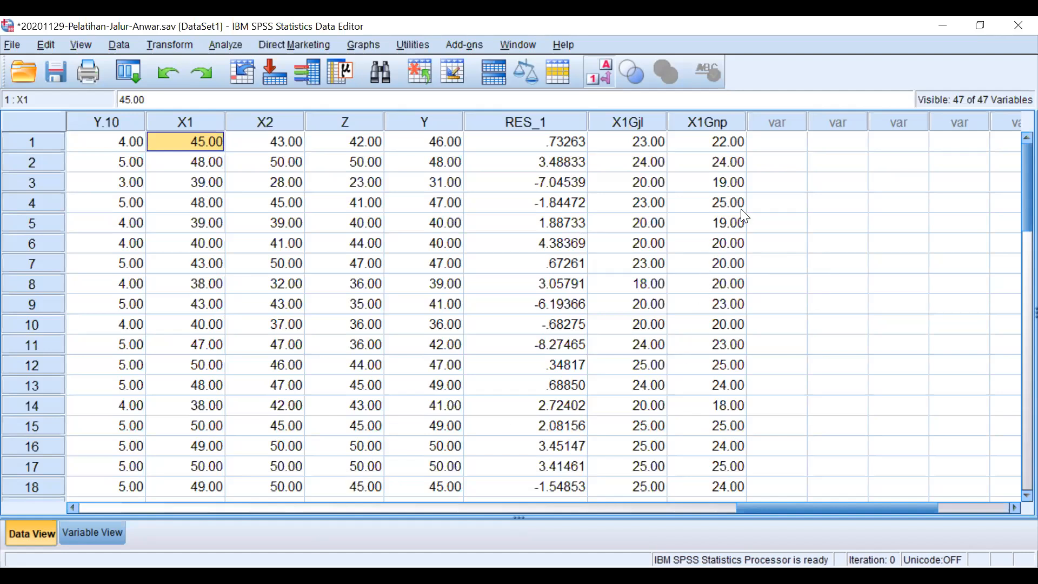
{"action": "left_click", "coordinate": [766, 197]}
{"action": "key", "text": "Right"}
{"action": "key", "text": "Right"}
{"action": "key", "text": "Right"}
{"action": "key", "text": "Right"}
{"action": "key", "text": "Right"}
{"action": "key", "text": "Right"}
{"action": "key", "text": "Right"}
{"action": "key", "text": "Left"}
{"action": "key", "text": "Left"}
{"action": "key", "text": "Left"}
{"action": "key", "text": "Left"}
{"action": "key", "text": "Left"}
{"action": "key", "text": "Up"}
{"action": "key", "text": "Up"}
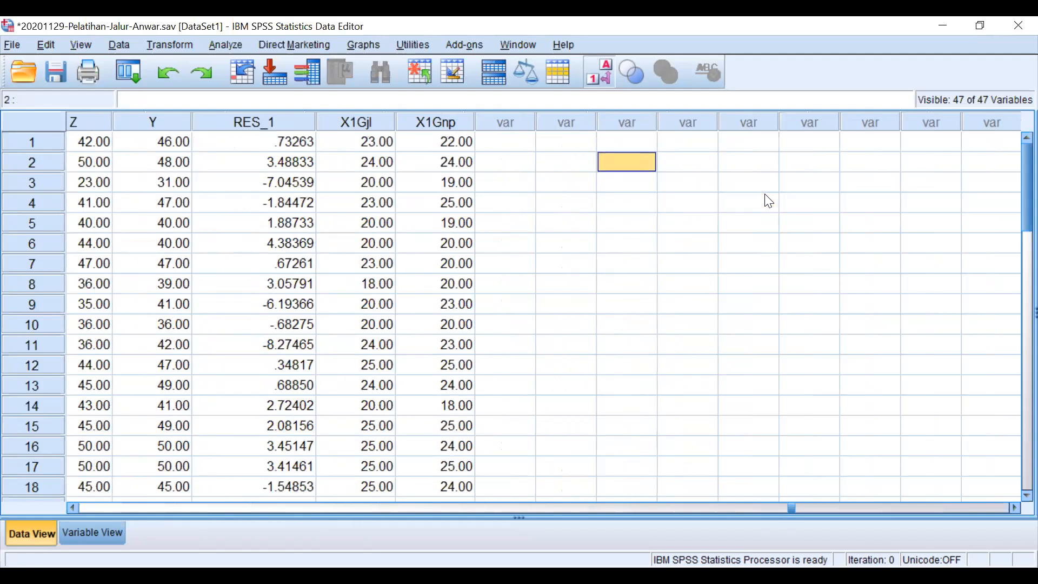
{"action": "type", "text": "1"}
{"action": "key", "text": "Tab"}
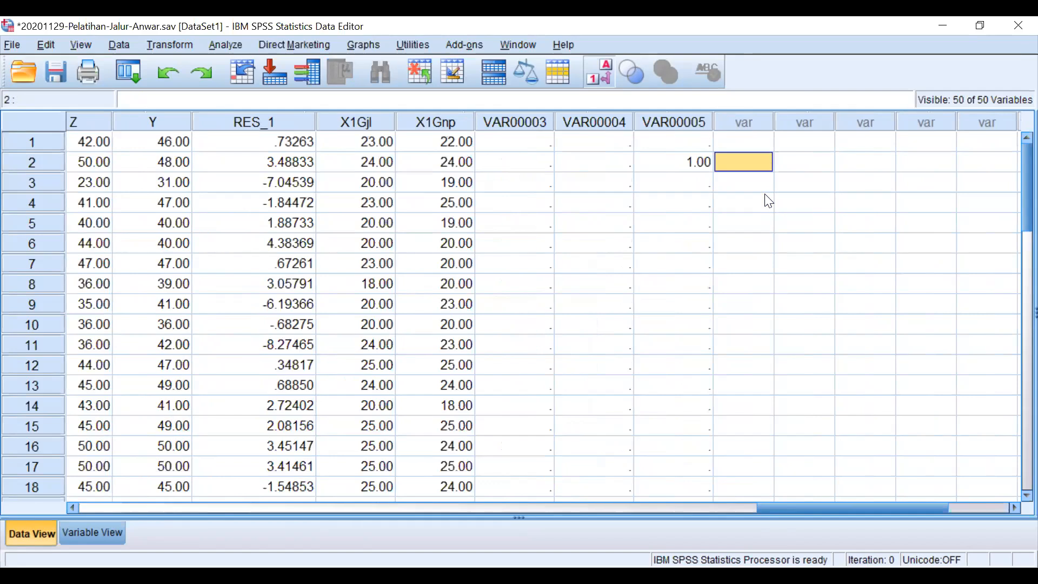
{"action": "key", "text": "Left"}
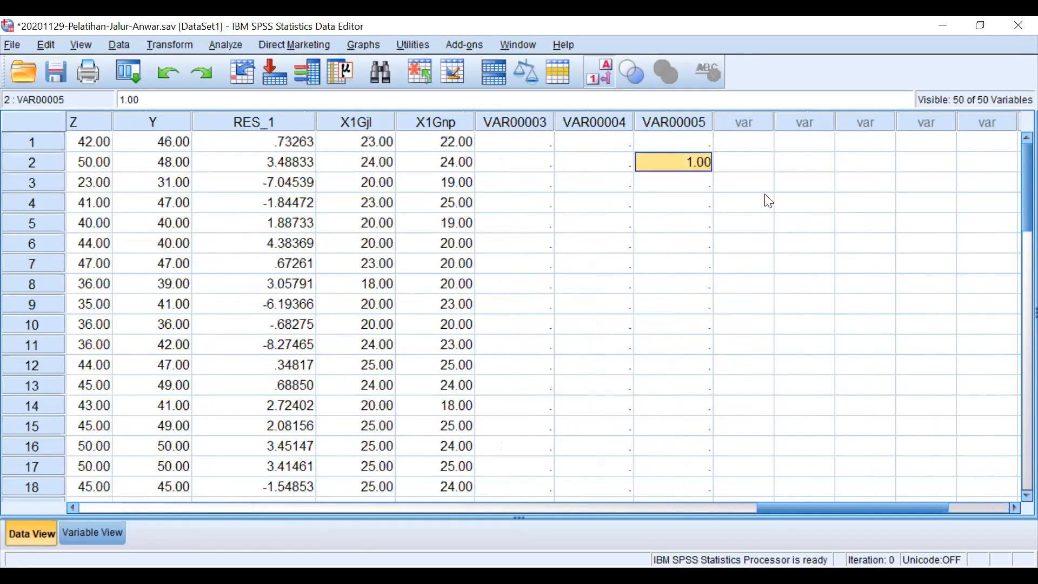
{"action": "key", "text": "ctrl+z"}
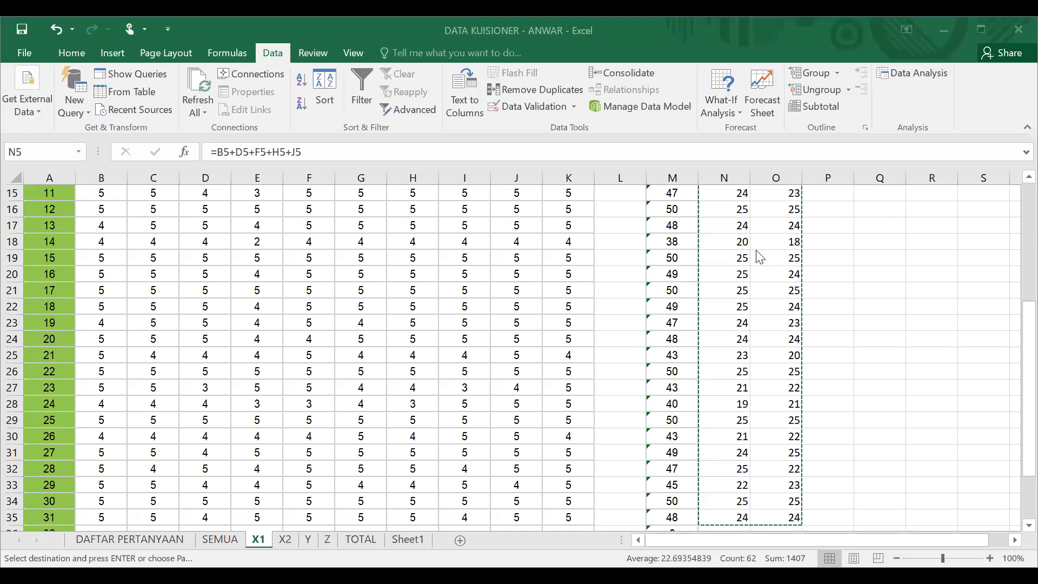
- Switch to the X1 sheet in Excel and enter the score limits 1 in Q16 and 5 in R16
{"action": "key", "text": "ctrl+v"}
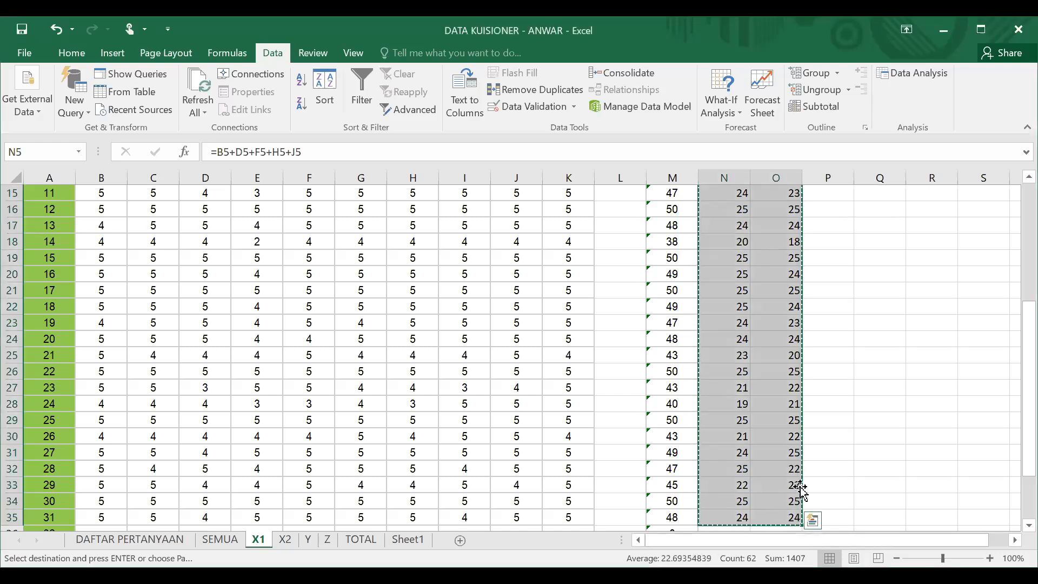
{"action": "left_click", "coordinate": [811, 240]}
{"action": "key", "text": "Right"}
{"action": "key", "text": "Right"}
{"action": "key", "text": "Right"}
{"action": "key", "text": "Right"}
{"action": "key", "text": "Right"}
{"action": "key", "text": "Right"}
{"action": "key", "text": "Right"}
{"action": "key", "text": "Right"}
{"action": "key", "text": "Right"}
{"action": "key", "text": "Right"}
{"action": "key", "text": "Right"}
{"action": "key", "text": "Left"}
{"action": "key", "text": "Left"}
{"action": "key", "text": "Left"}
{"action": "key", "text": "Left"}
{"action": "key", "text": "Left"}
{"action": "key", "text": "Left"}
{"action": "key", "text": "Left"}
{"action": "key", "text": "Left"}
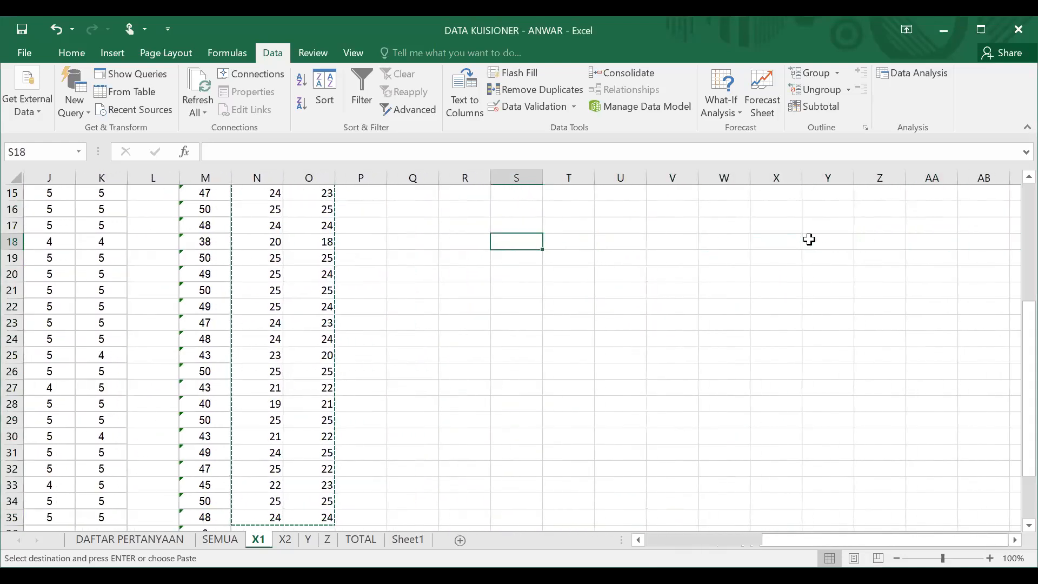
{"action": "key", "text": "Left"}
{"action": "key", "text": "Left"}
{"action": "key", "text": "Up"}
{"action": "key", "text": "Up"}
{"action": "type", "text": "1"}
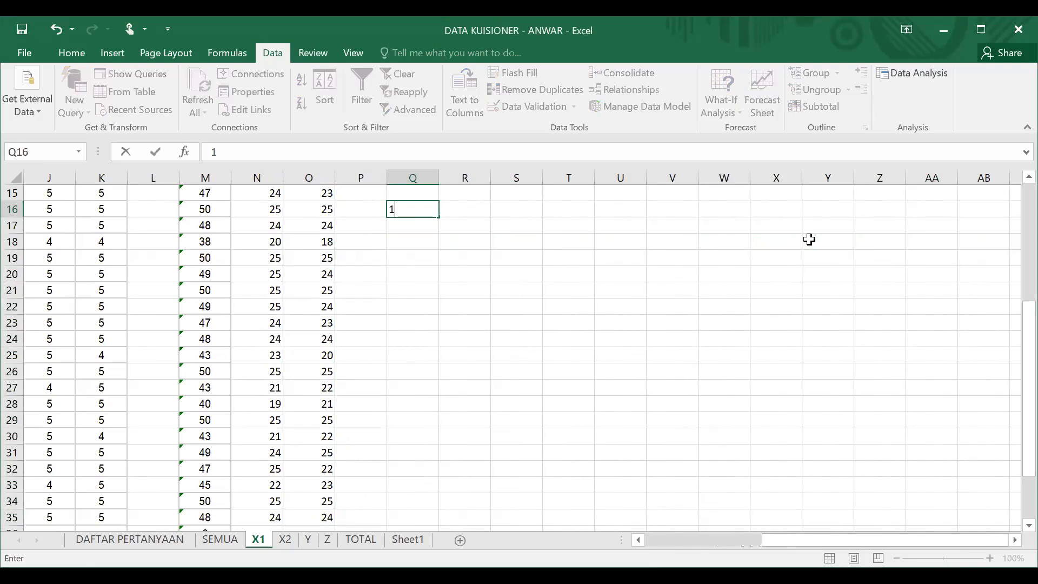
{"action": "key", "text": "Right"}
{"action": "type", "text": "5"}
{"action": "key", "text": "Return"}
{"action": "key", "text": "Up"}
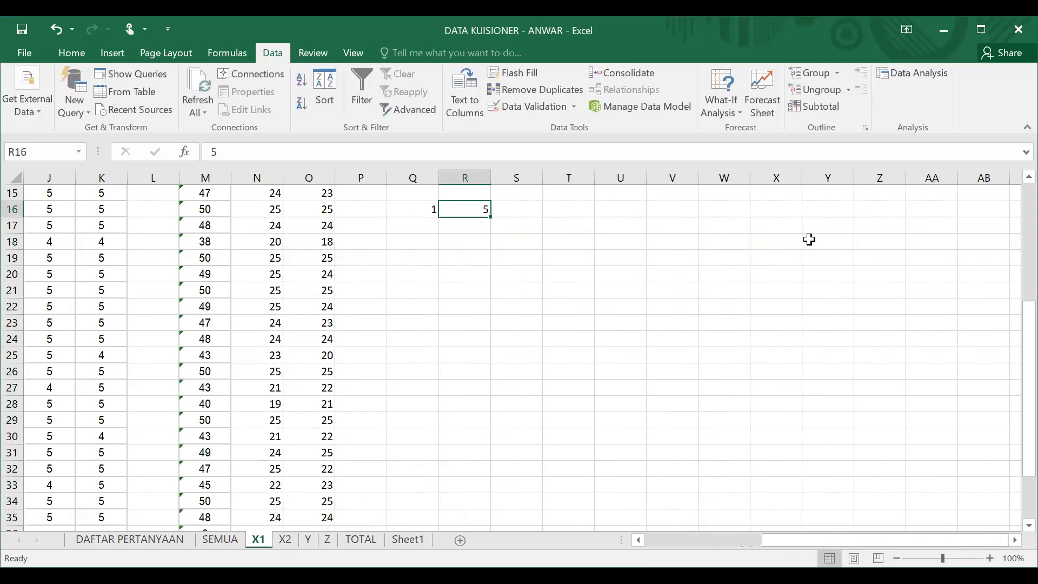
- Add the heading Kategori in T15 and enter 5 beneath it in T16
{"action": "key", "text": "Down"}
{"action": "key", "text": "Down"}
{"action": "key", "text": "Right"}
{"action": "key", "text": "Up"}
{"action": "key", "text": "Up"}
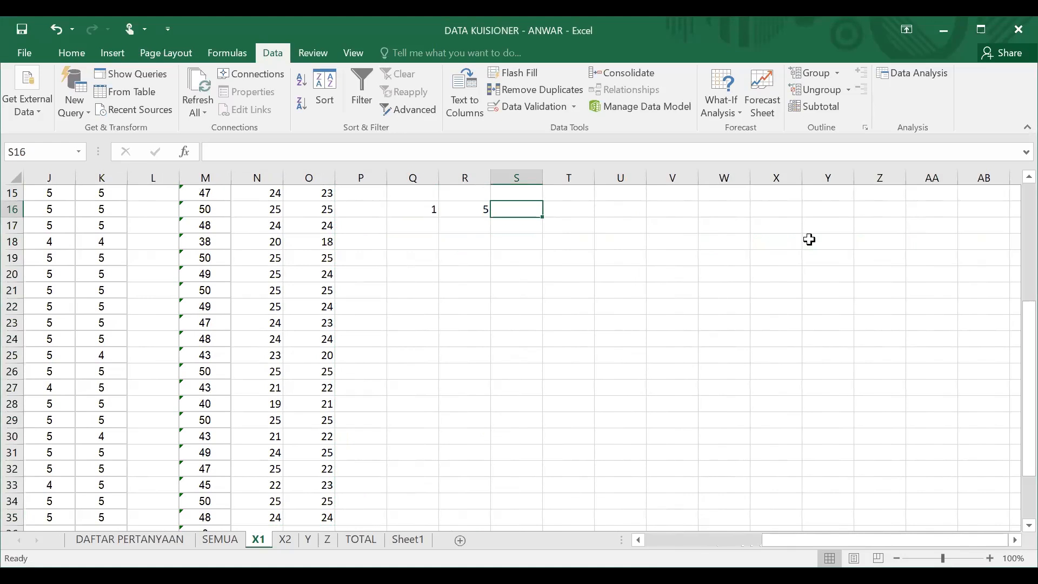
{"action": "key", "text": "Right"}
{"action": "key", "text": "Up"}
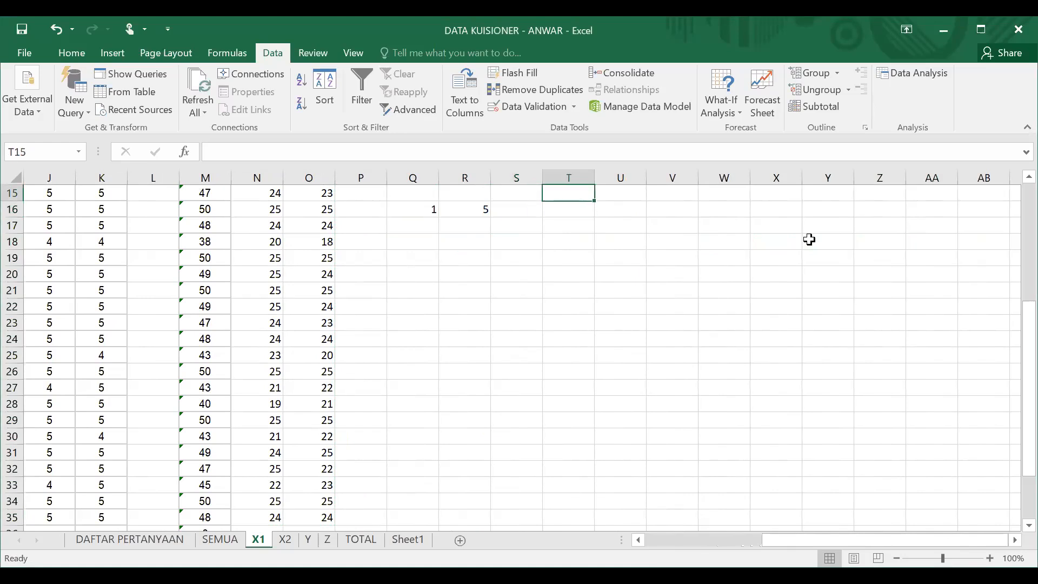
{"action": "type", "text": "Kategori"}
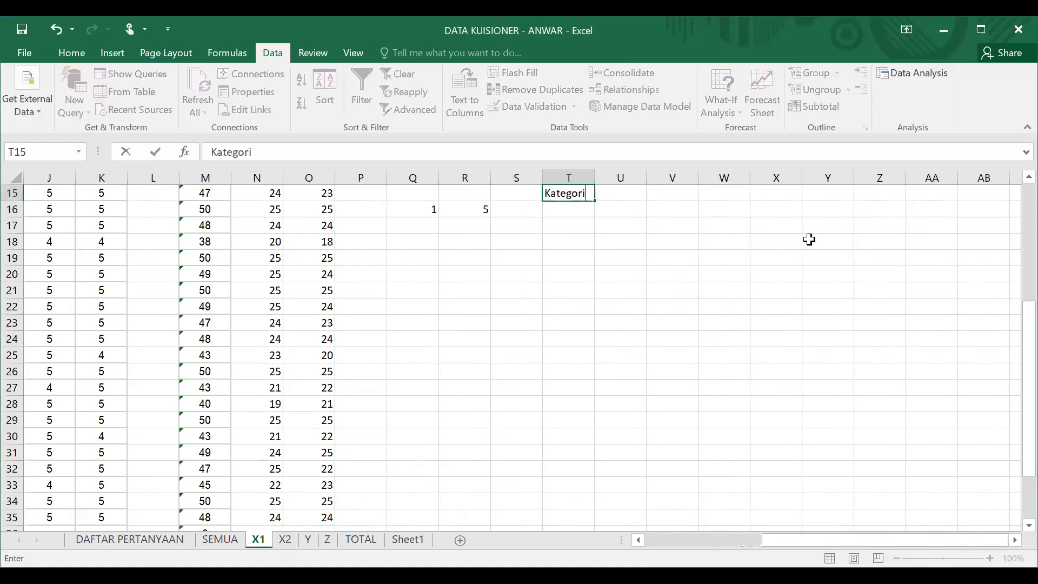
{"action": "key", "text": "Return"}
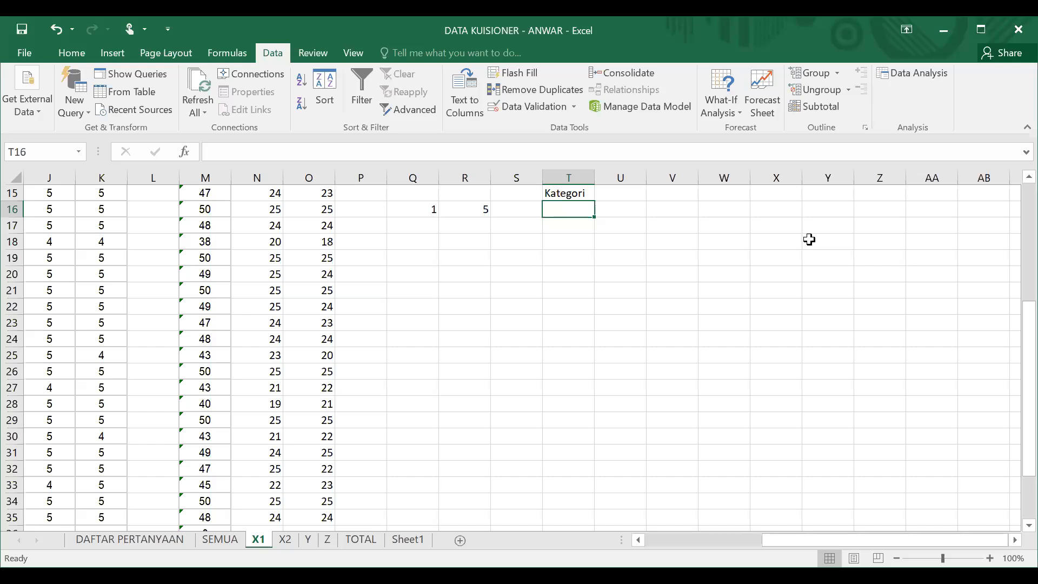
{"action": "type", "text": "5"}
{"action": "key", "text": "Return"}
{"action": "key", "text": "Return"}
{"action": "key", "text": "Return"}
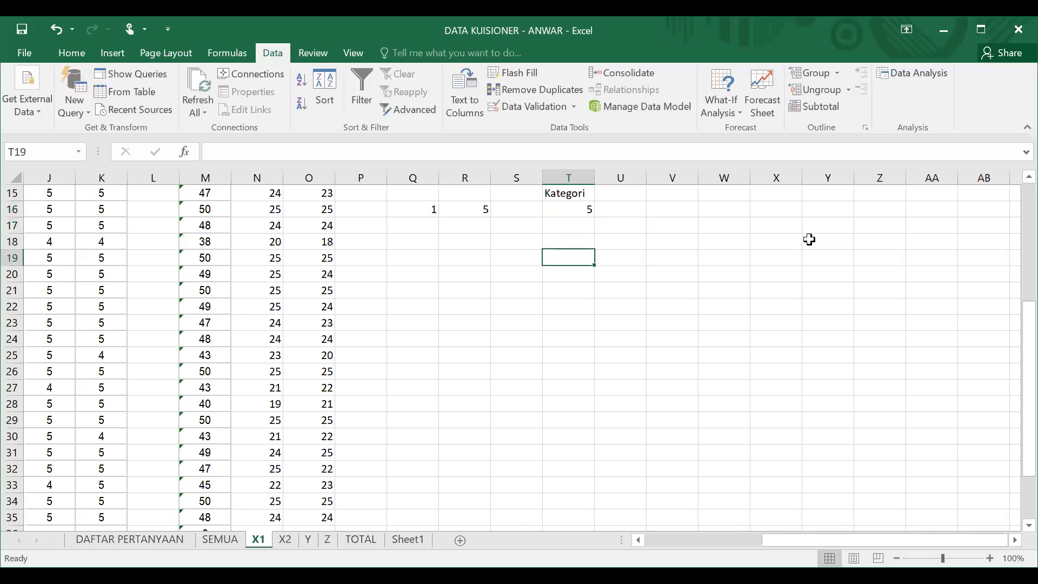
- Enter 10 in both Q17 and R17, beneath the score limits 1 and 5
{"action": "key", "text": "Left"}
{"action": "key", "text": "Left"}
{"action": "key", "text": "Up"}
{"action": "key", "text": "Up"}
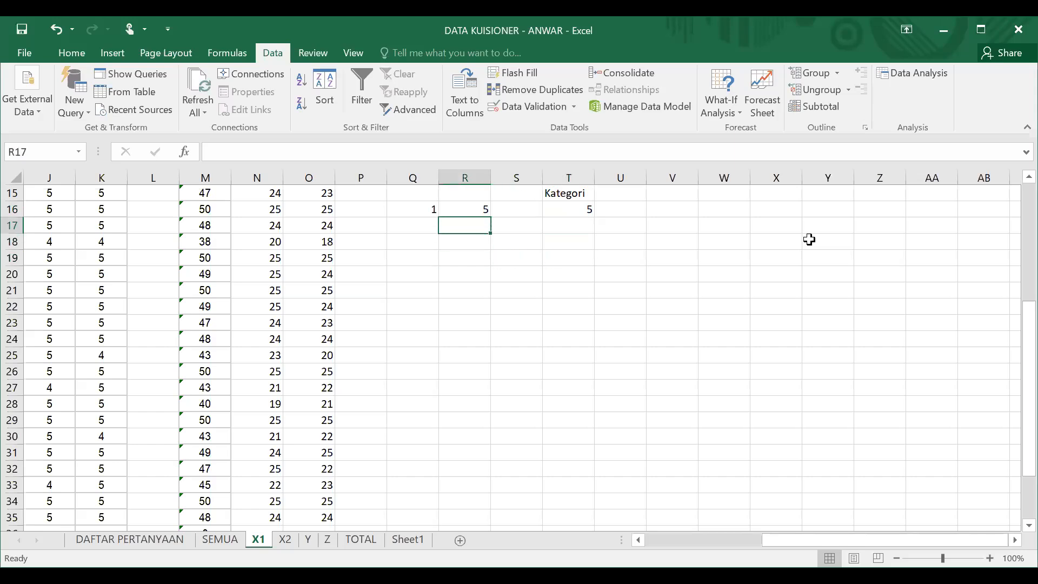
{"action": "key", "text": "Left"}
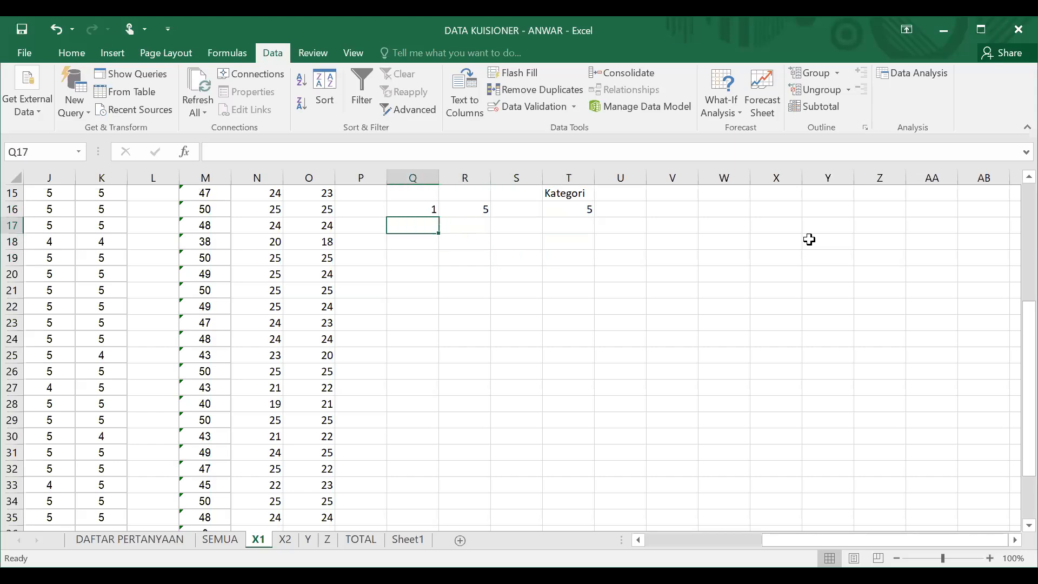
{"action": "type", "text": "10"}
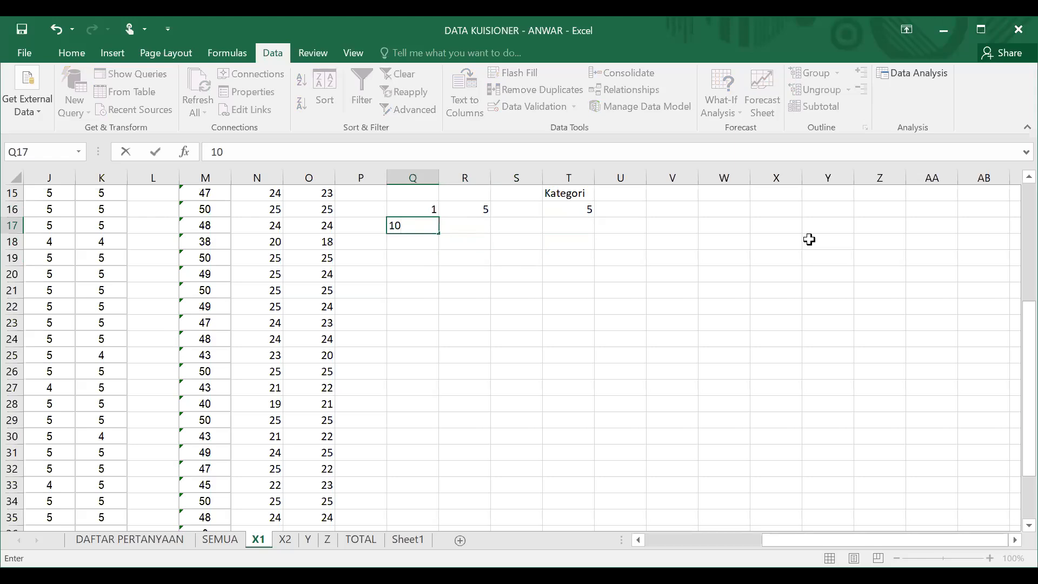
{"action": "key", "text": "Right"}
{"action": "type", "text": "10"}
{"action": "key", "text": "Down"}
{"action": "key", "text": "Down"}
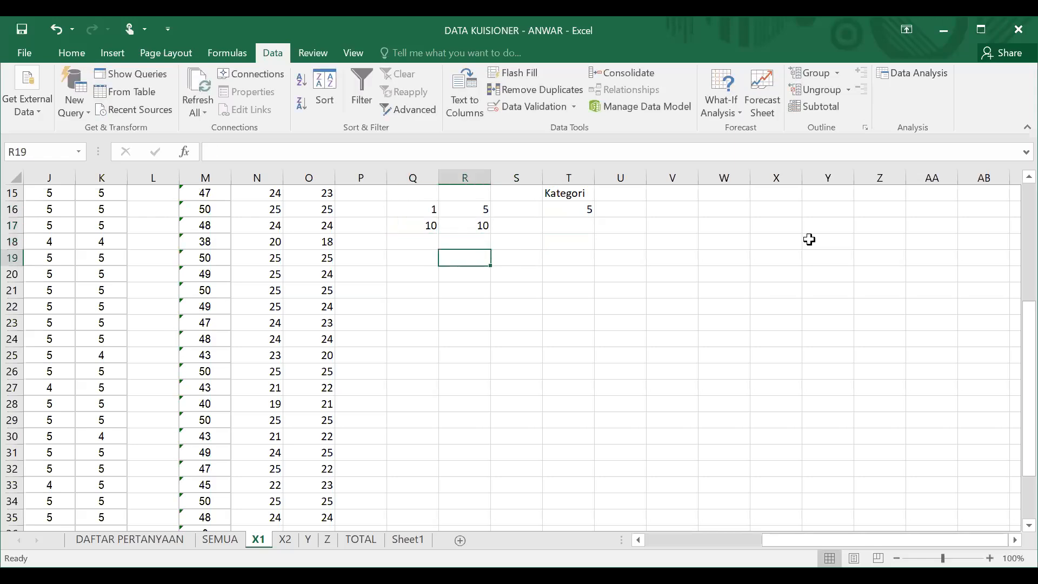
- Calculate the product of Q16 and Q17 with a formula in Q19
{"action": "key", "text": "Left"}
{"action": "type", "text": "="}
{"action": "key", "text": "Up"}
{"action": "key", "text": "Up"}
{"action": "key", "text": "Up"}
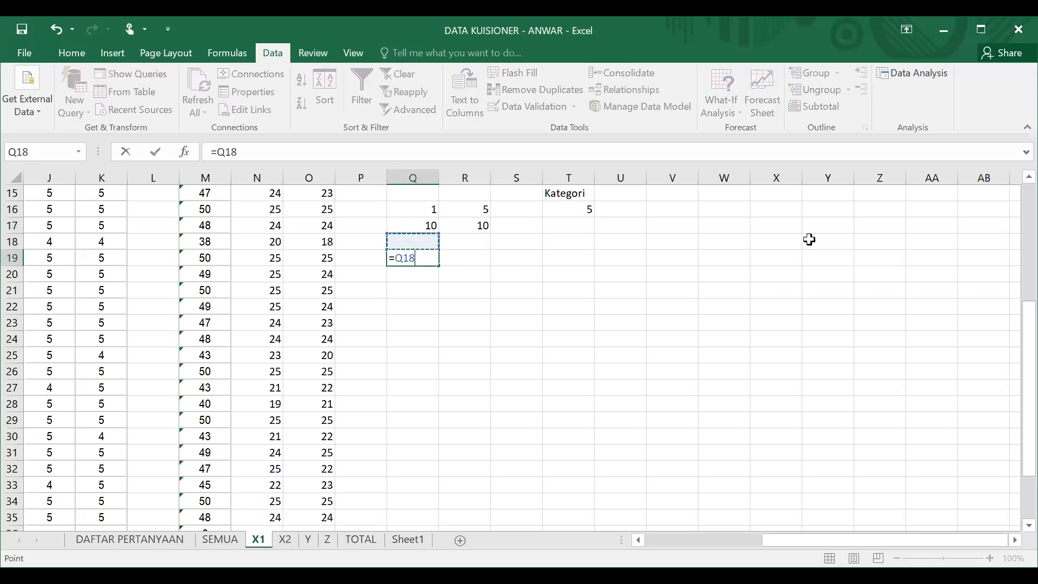
{"action": "type", "text": "*"}
{"action": "key", "text": "Up"}
{"action": "key", "text": "Up"}
{"action": "key", "text": "Return"}
- Calculate the product of R16 and R17 with a formula in R19
{"action": "key", "text": "Up"}
{"action": "key", "text": "Right"}
{"action": "type", "text": "="}
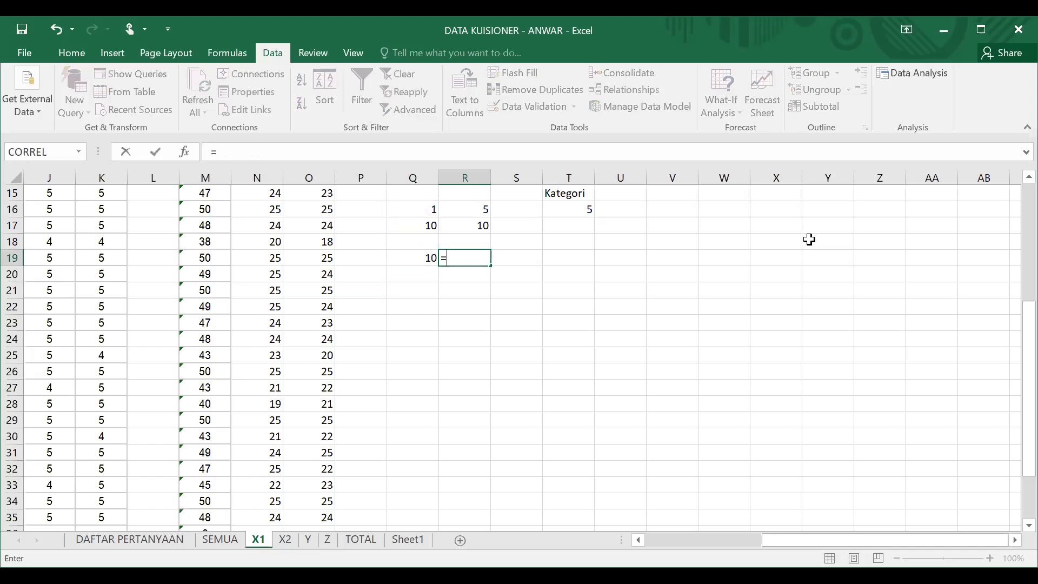
{"action": "key", "text": "Up"}
{"action": "key", "text": "Up"}
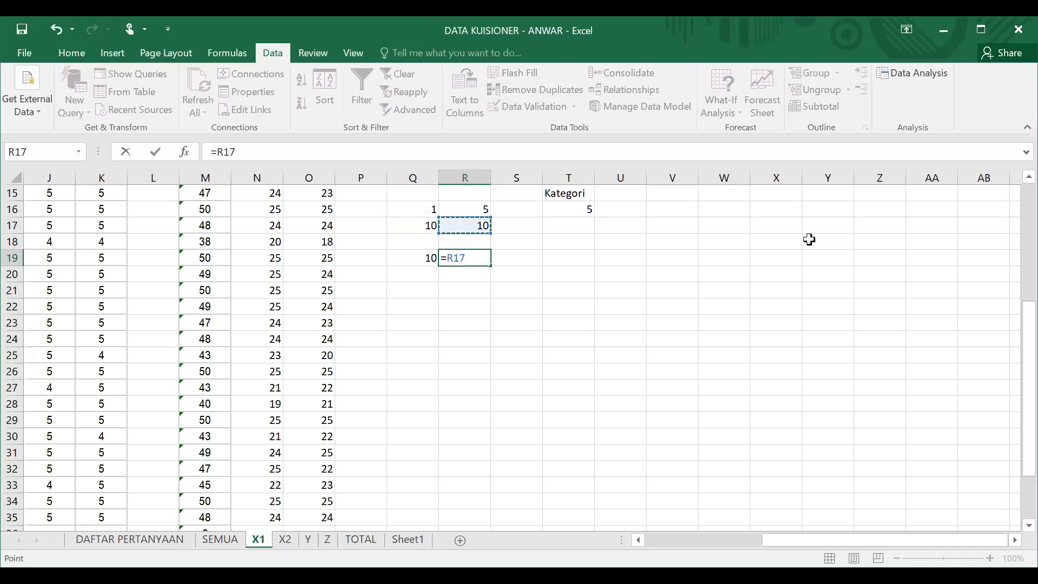
{"action": "key", "text": "Up"}
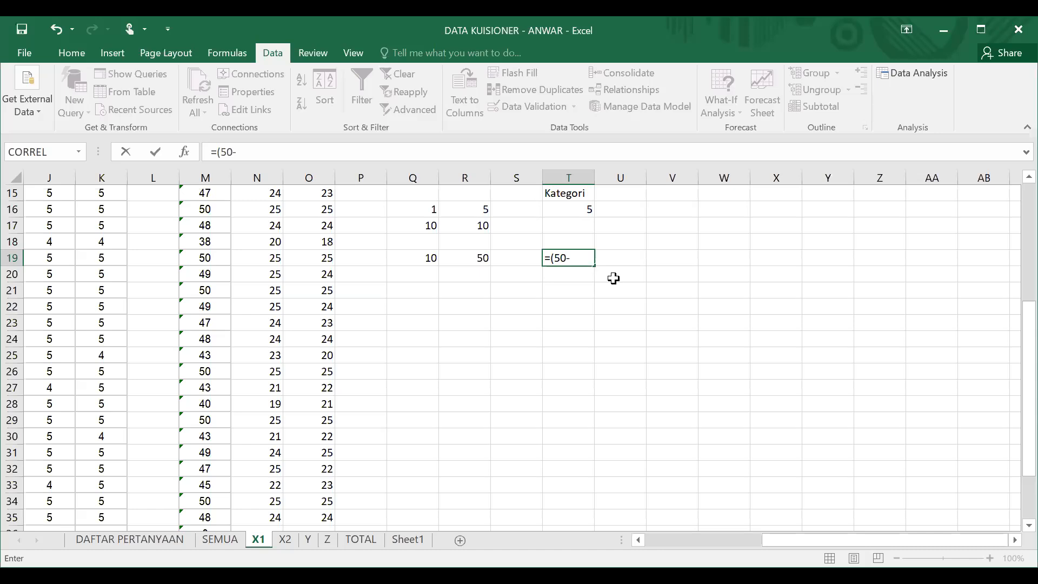
- Calculate the category interval in T19 with the formula =(50-10)/5
{"action": "type", "text": "-10)"}
{"action": "type", "text": "/5"}
{"action": "key", "text": "Return"}
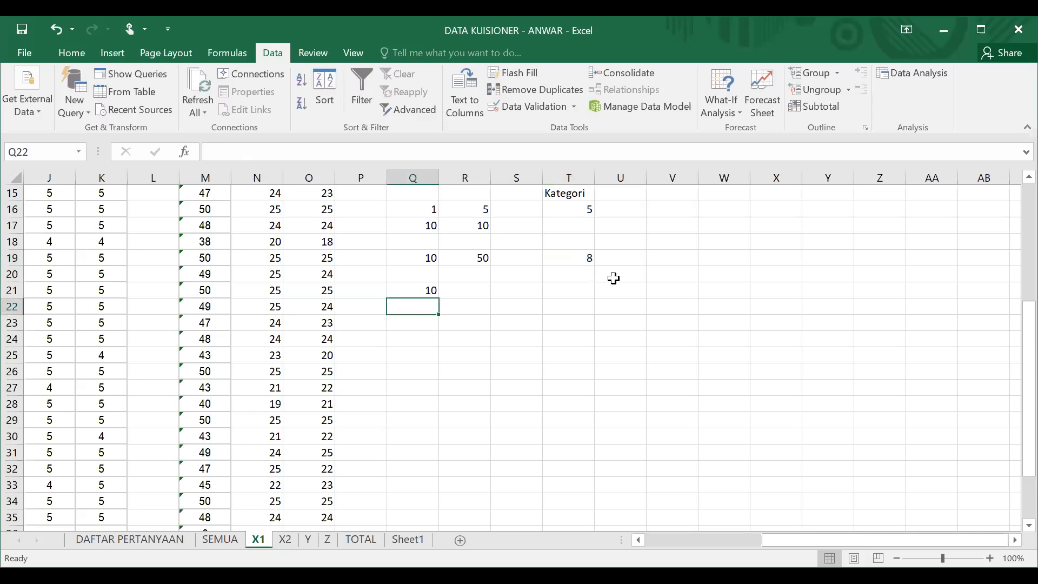
- Enter the first category's score limits, 10 in Q21 and 18 in R21
{"action": "key", "text": "Up"}
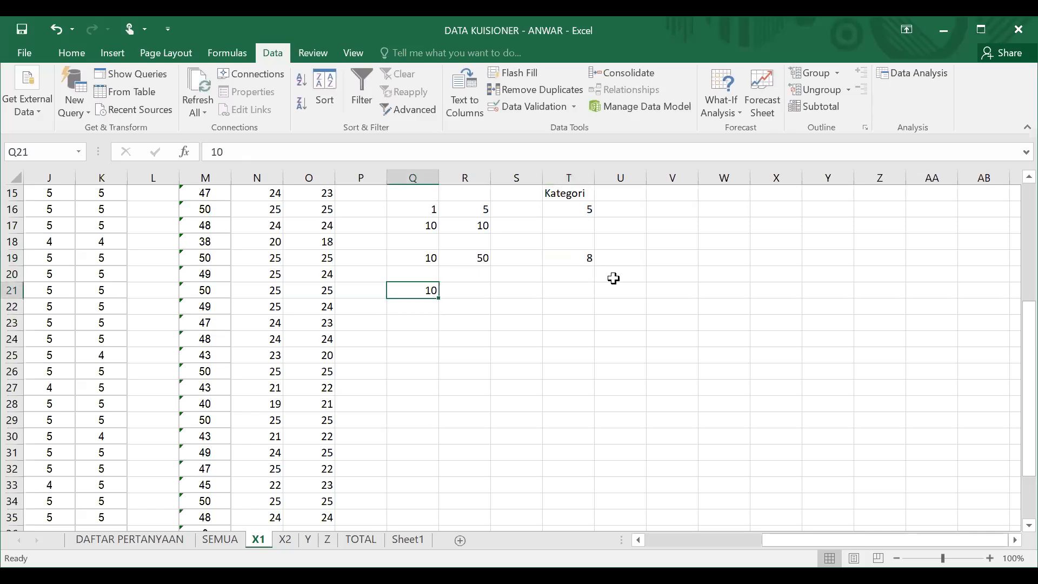
{"action": "key", "text": "Right"}
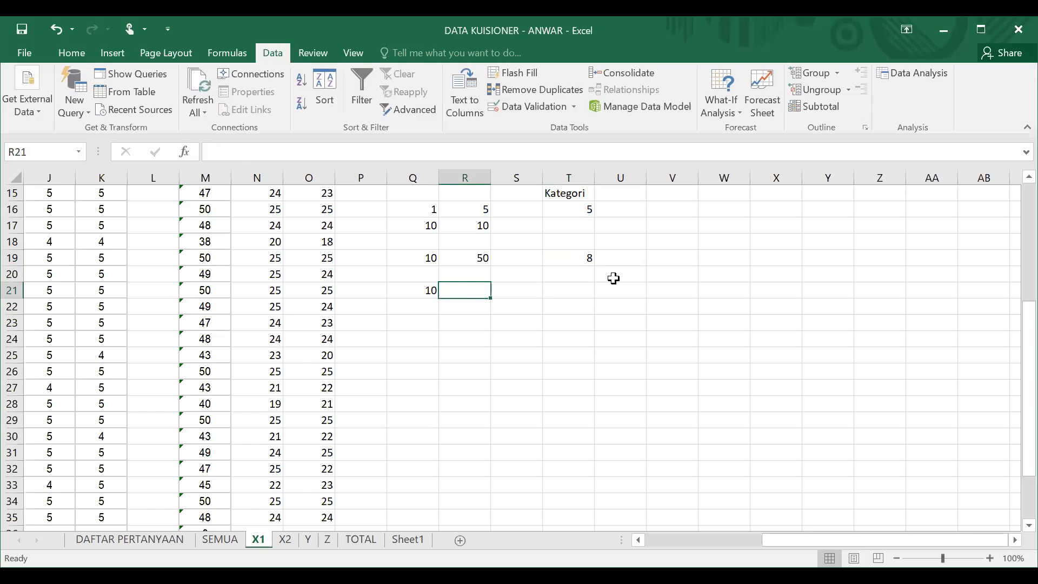
{"action": "type", "text": "18"}
{"action": "key", "text": "Return"}
{"action": "key", "text": "Left"}
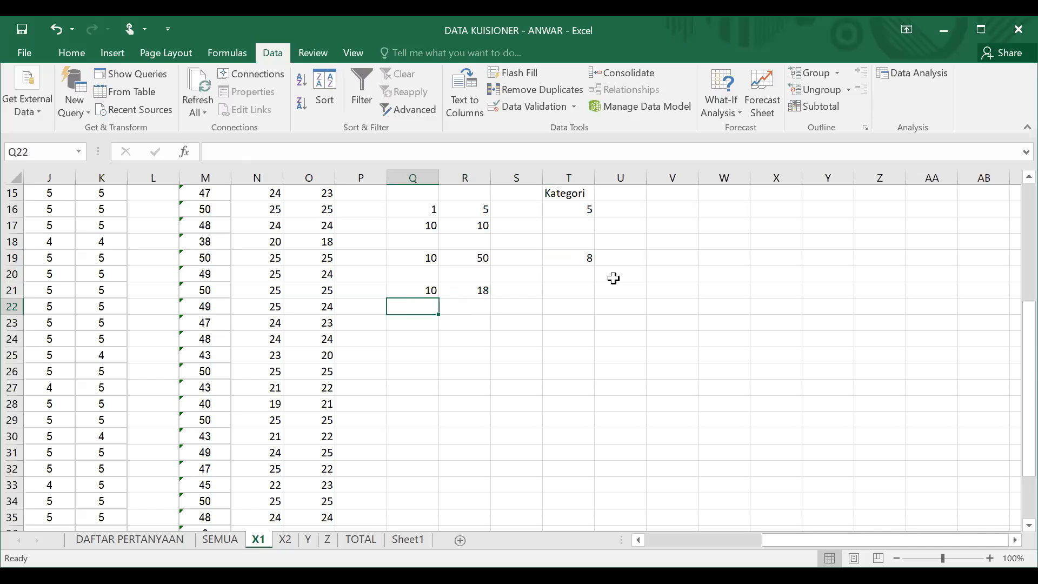
- Enter the second category's score limits, 19 in Q22 and 26 in R22
{"action": "type", "text": "19"}
{"action": "key", "text": "Tab"}
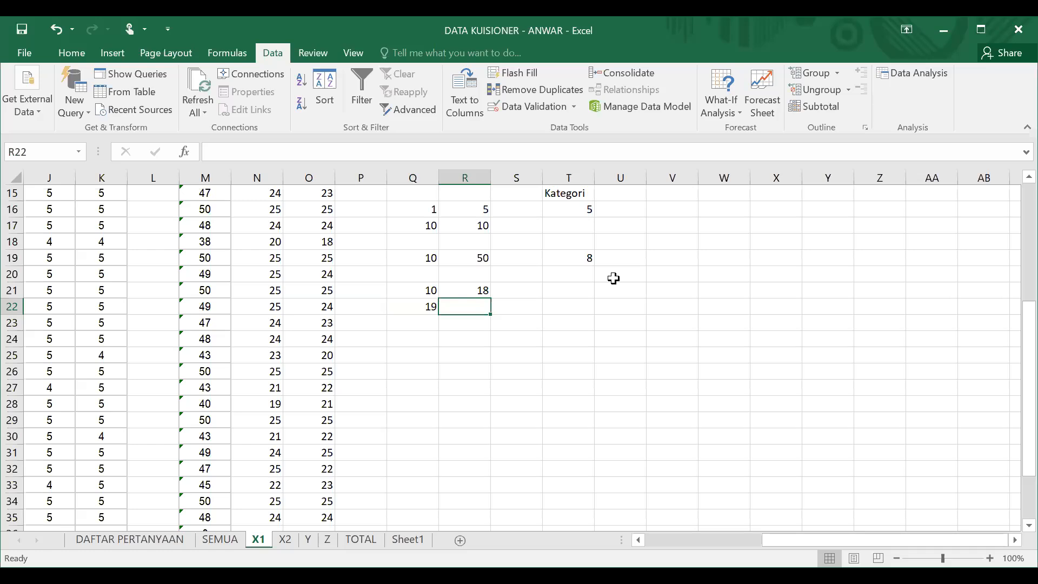
{"action": "type", "text": "26"}
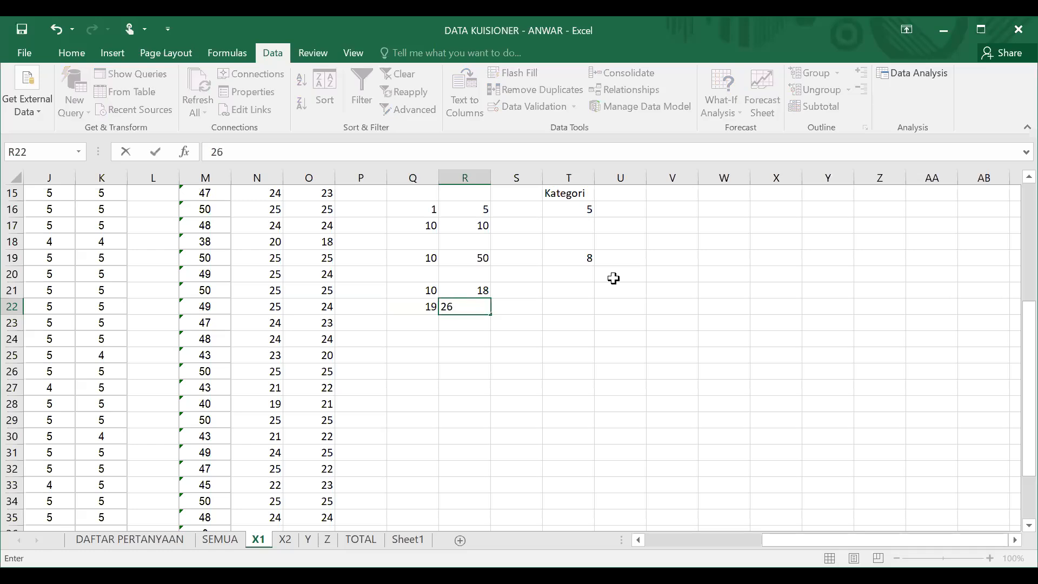
{"action": "key", "text": "Return"}
{"action": "key", "text": "Left"}
{"action": "key", "text": "Up"}
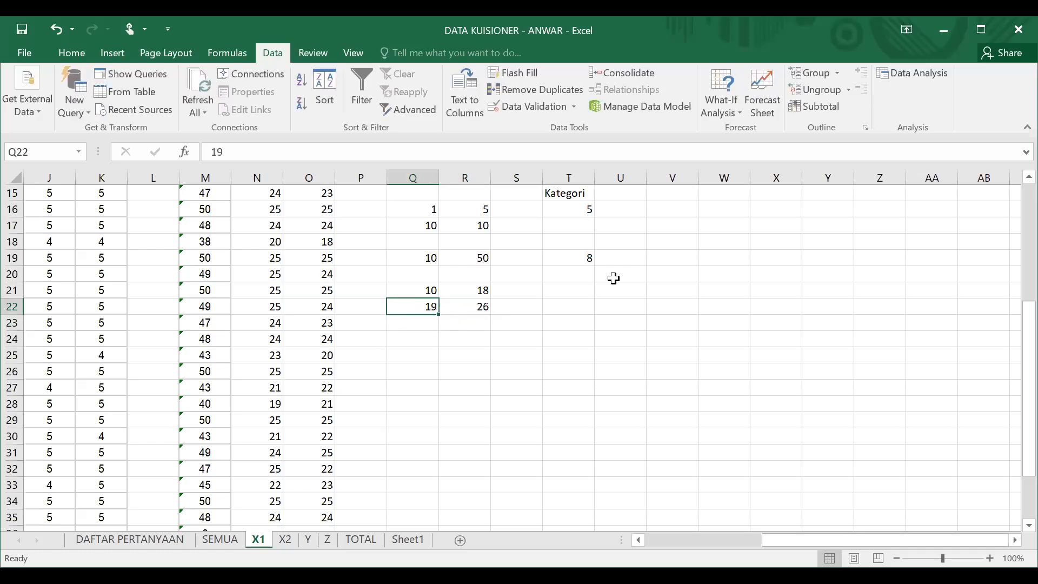
- Change the second category's lower limit in Q22 to 18.1
{"action": "key", "text": "Right"}
{"action": "key", "text": "Up"}
{"action": "key", "text": "Down"}
{"action": "key", "text": "Left"}
{"action": "key", "text": "Down"}
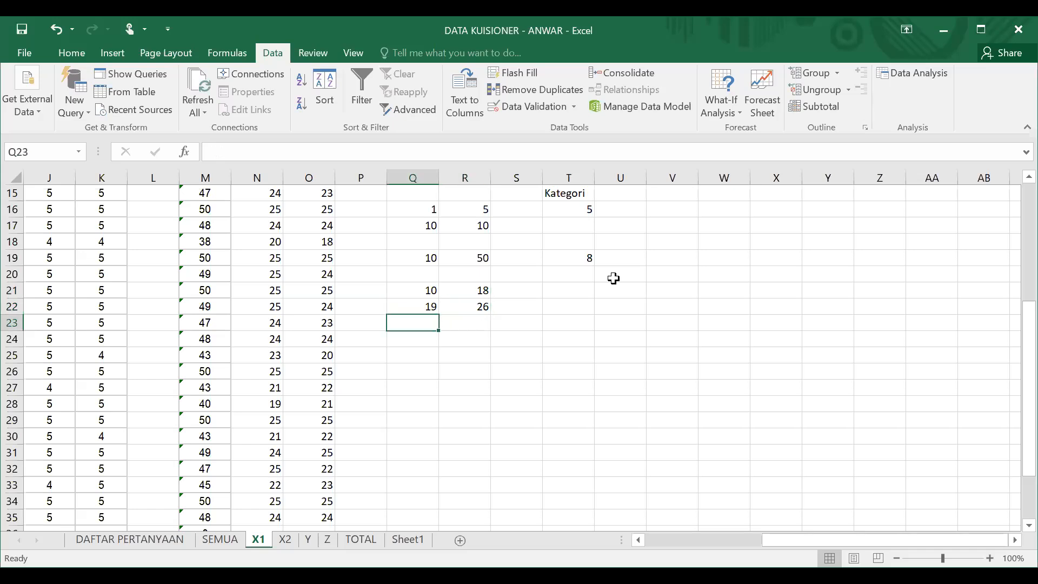
{"action": "key", "text": "Up"}
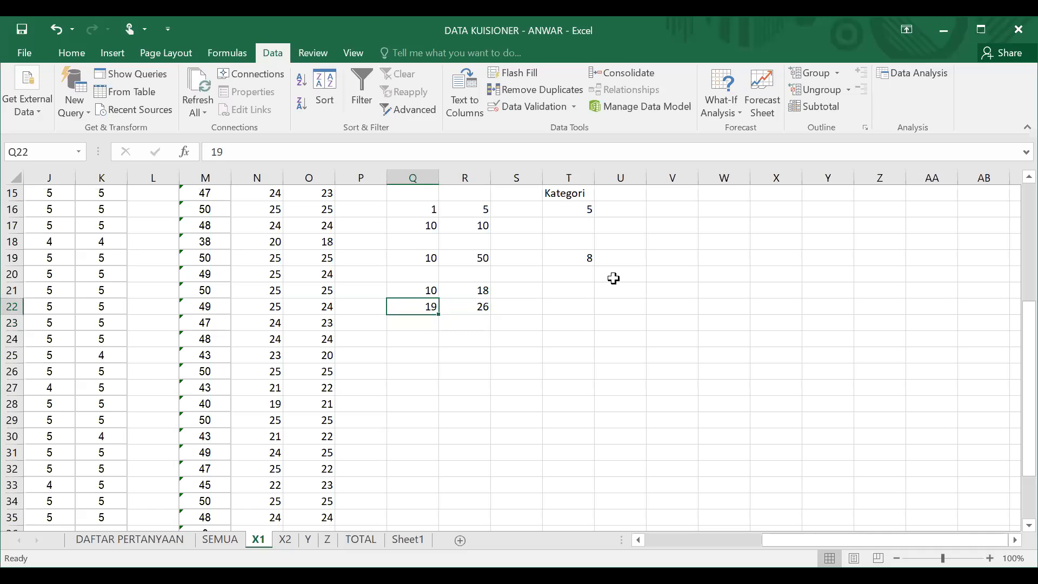
{"action": "type", "text": "18"}
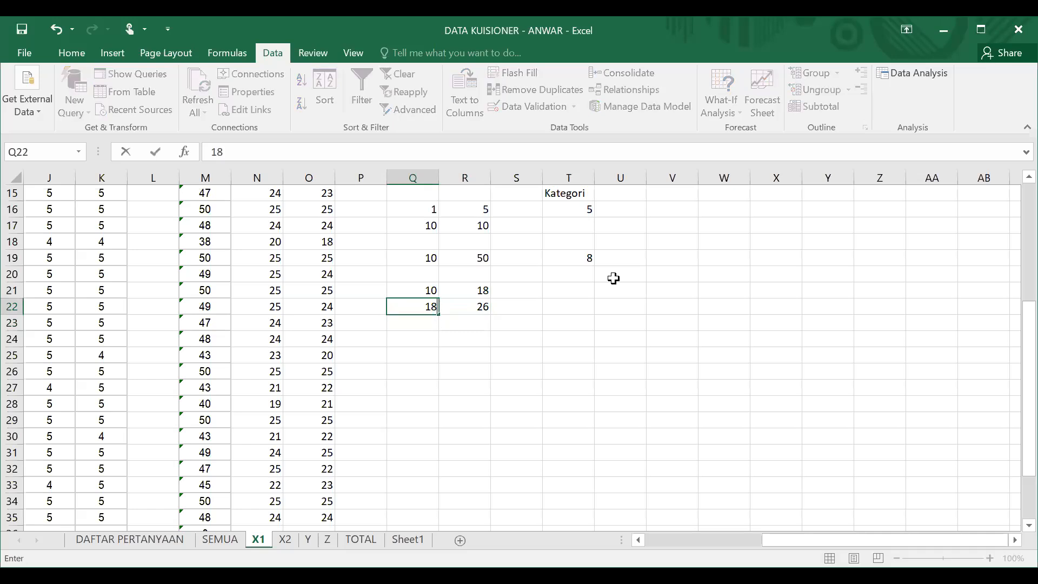
{"action": "type", "text": ".1"}
{"action": "key", "text": "Return"}
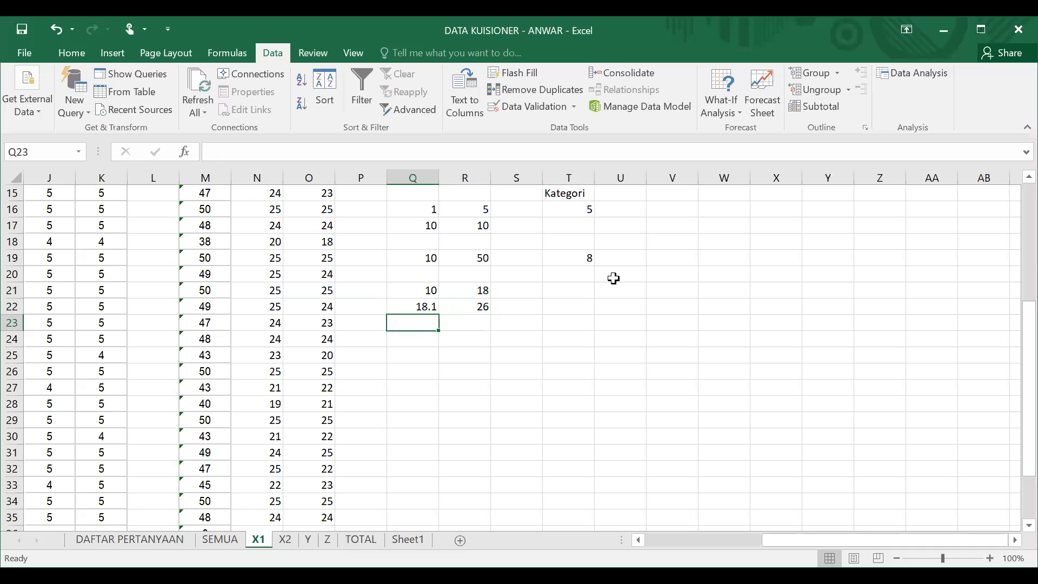
- Enter the third category's score limits, 26.1 in Q23 and 34 in R23
{"action": "type", "text": "26.1"}
{"action": "key", "text": "Tab"}
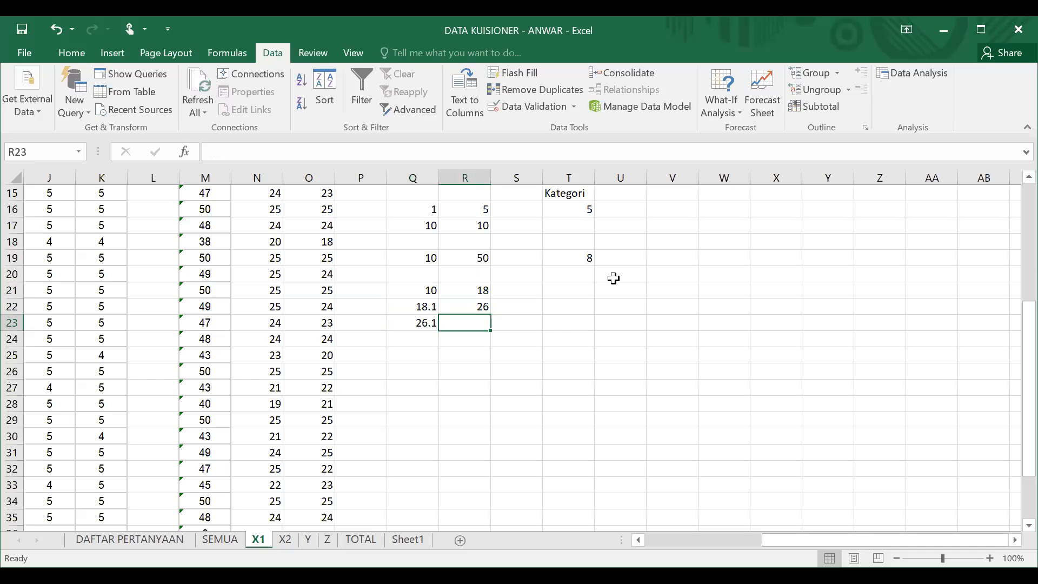
{"action": "type", "text": "34"}
{"action": "key", "text": "Return"}
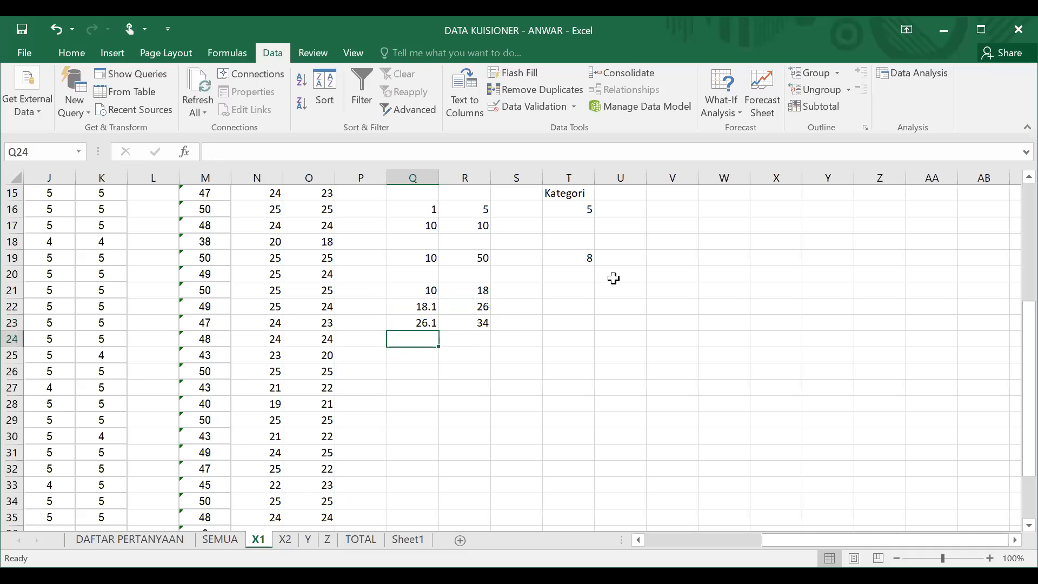
- Enter the fourth category's score limits, 34.1 in Q24 and 42 in R24
{"action": "type", "text": "2"}
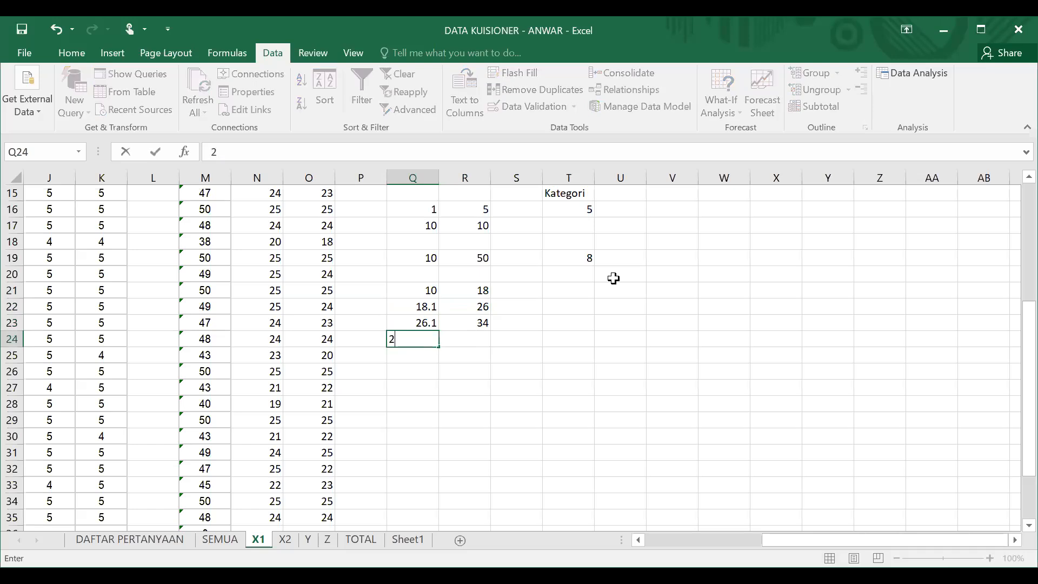
{"action": "key", "text": "BackSpace"}
{"action": "type", "text": "34.1"}
{"action": "key", "text": "ctrl+Return"}
{"action": "key", "text": "Right"}
{"action": "type", "text": "42"}
{"action": "key", "text": "Return"}
{"action": "key", "text": "Left"}
- Enter the fifth category's score limits, 42.1 in Q25 and 50 in R25
{"action": "type", "text": "42.1"}
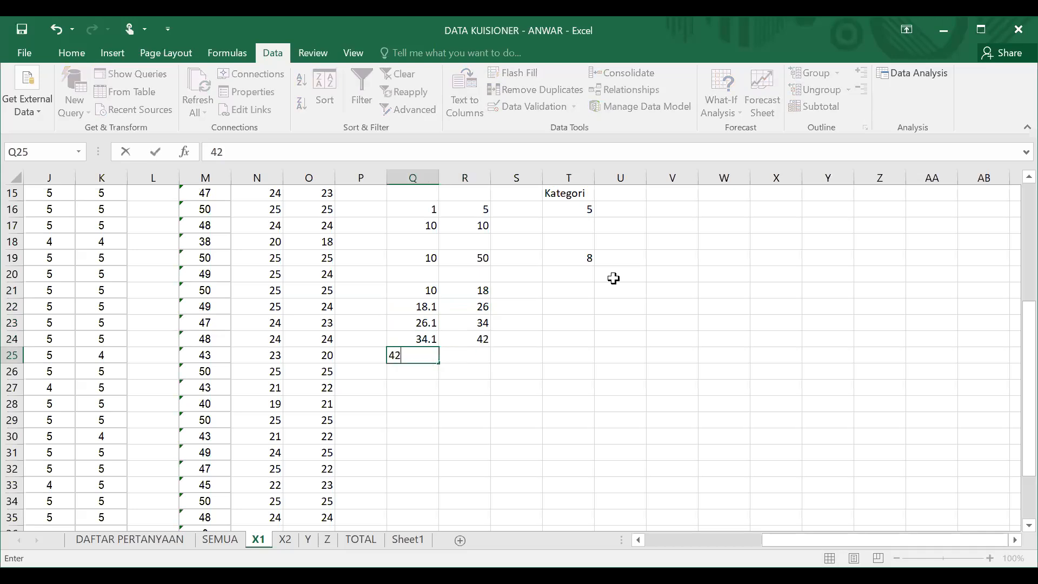
{"action": "key", "text": "Right"}
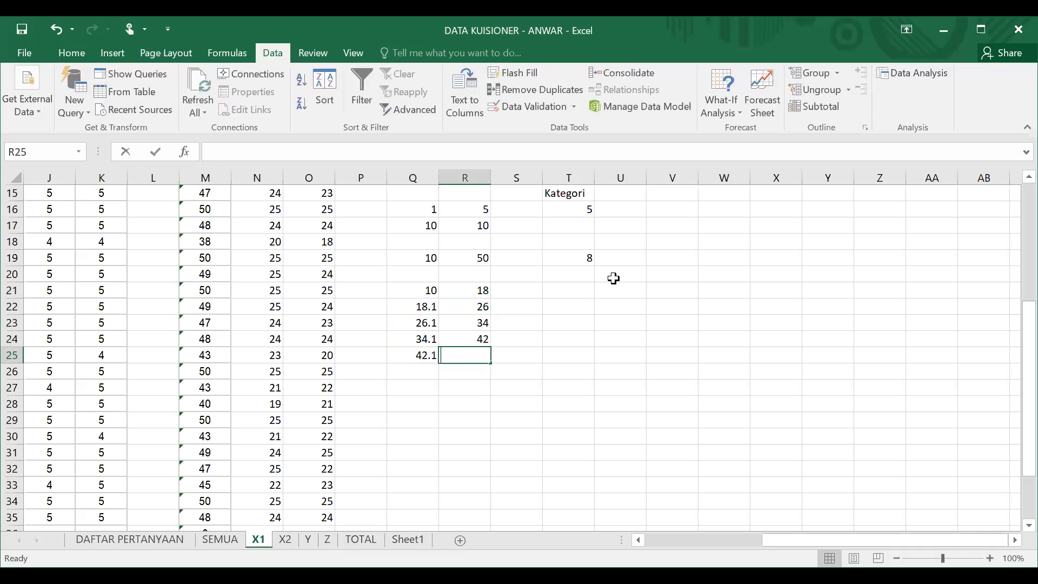
{"action": "type", "text": "50"}
{"action": "key", "text": "Right"}
- Label the five score ranges in S21 to S25 as STB, TB, S, B and SB
{"action": "key", "text": "Up"}
{"action": "key", "text": "Up"}
{"action": "key", "text": "Up"}
{"action": "key", "text": "Up"}
{"action": "key", "text": "Up"}
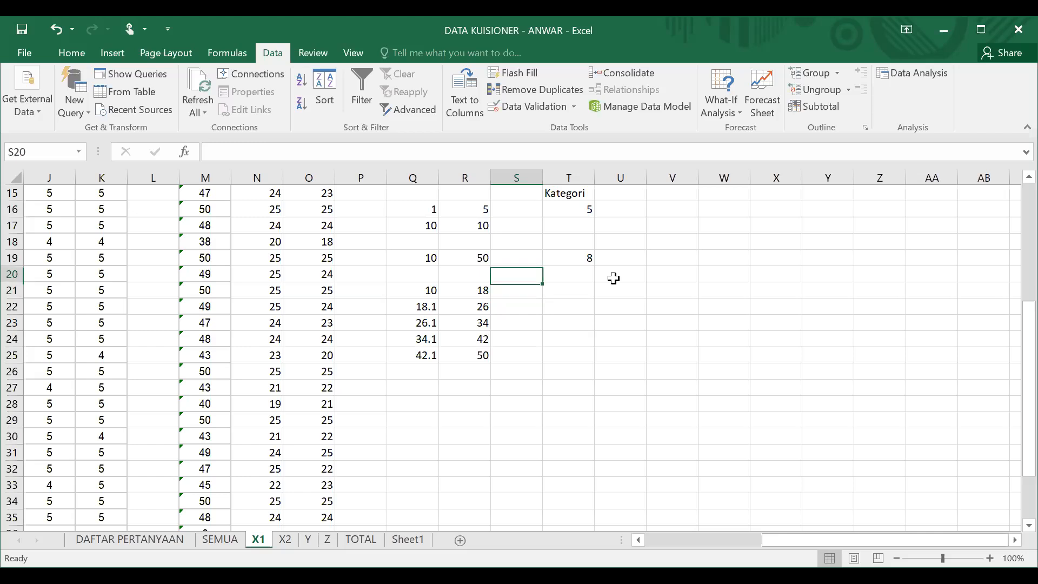
{"action": "key", "text": "Down"}
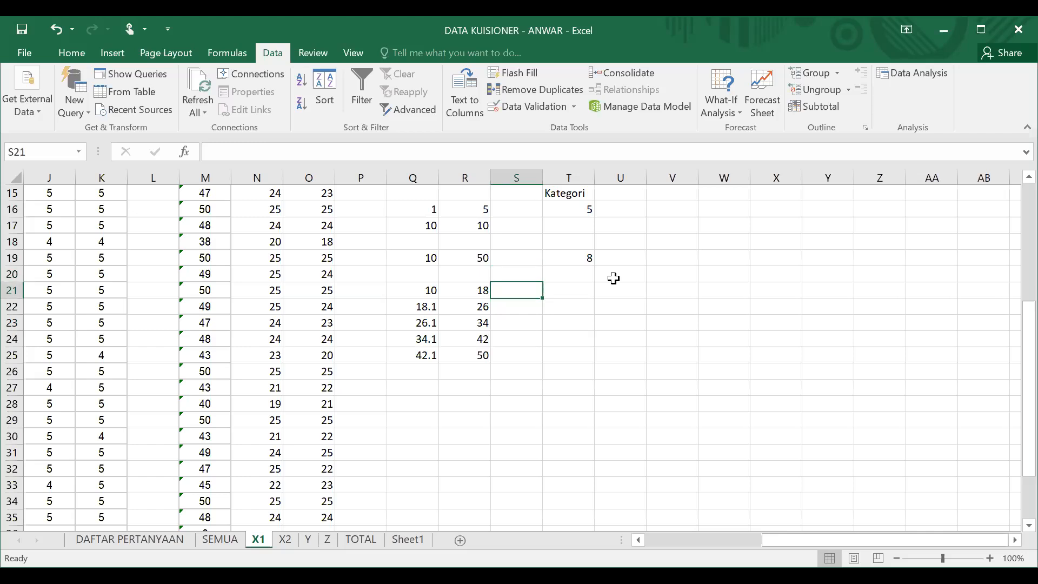
{"action": "type", "text": "STB"}
{"action": "key", "text": "Return"}
{"action": "type", "text": "TB"}
{"action": "key", "text": "Return"}
{"action": "type", "text": "S"}
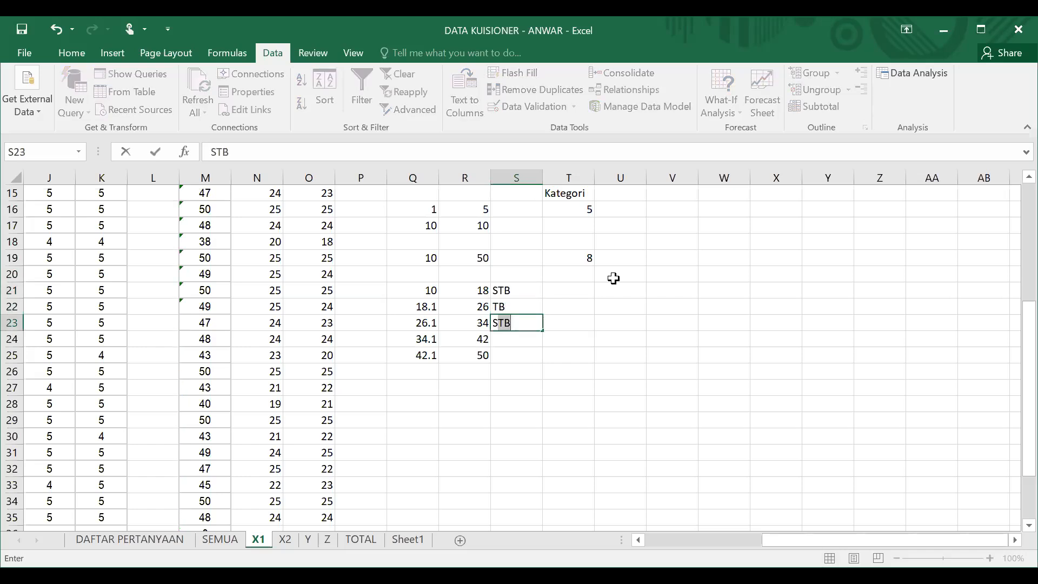
{"action": "key", "text": "BackSpace"}
{"action": "key", "text": "Return"}
{"action": "type", "text": "B"}
{"action": "key", "text": "Return"}
{"action": "type", "text": "SB"}
{"action": "key", "text": "ctrl+Return"}
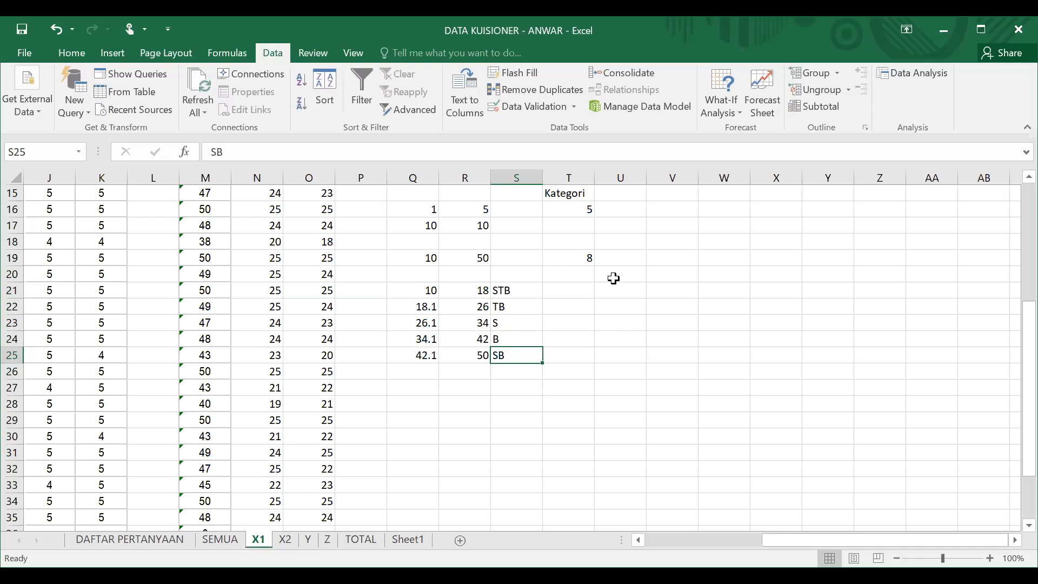
- Examine the category labels and their score limits in Q21:S25
{"action": "key", "text": "Left"}
{"action": "key", "text": "Right"}
{"action": "key", "text": "Up"}
{"action": "key", "text": "Up"}
{"action": "key", "text": "Up"}
{"action": "key", "text": "Up"}
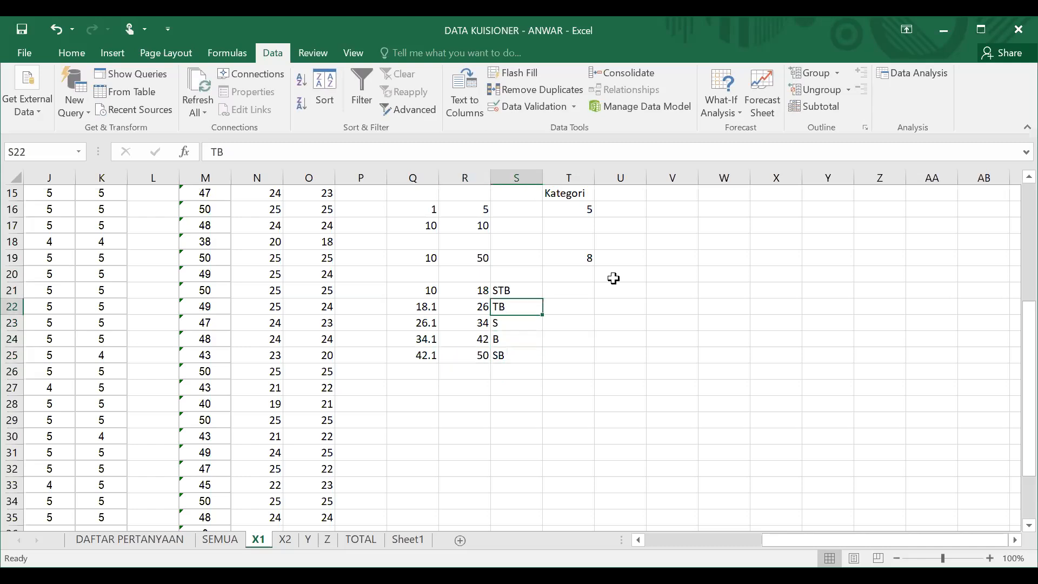
{"action": "key", "text": "shift+Down"}
{"action": "key", "text": "shift+Down"}
{"action": "key", "text": "shift+Down"}
{"action": "key", "text": "shift+Down"}
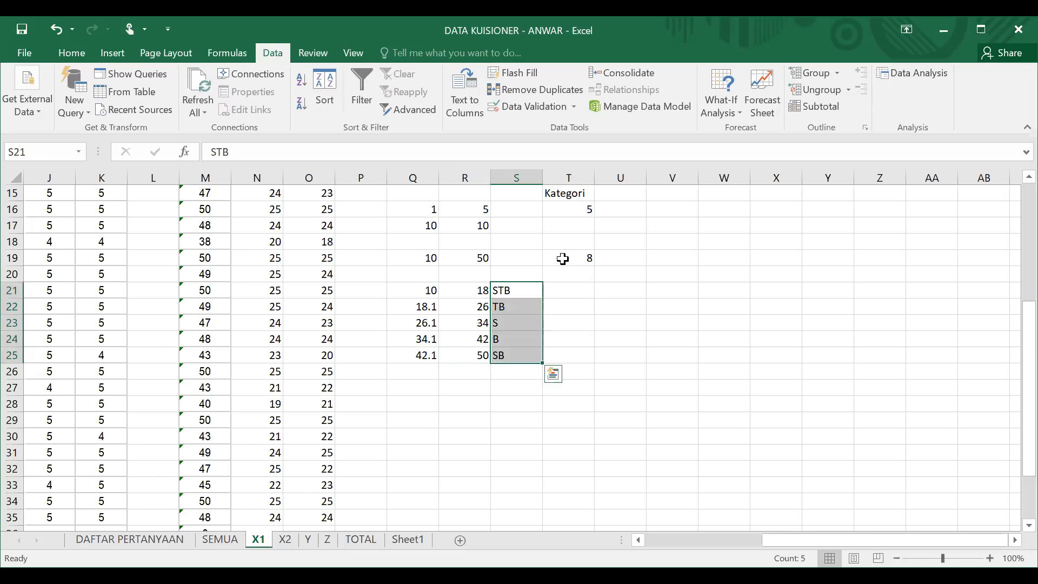
{"action": "left_click", "coordinate": [407, 288]}
{"action": "left_click_drag", "start_coordinate": [469, 302], "coordinate": [522, 352]}
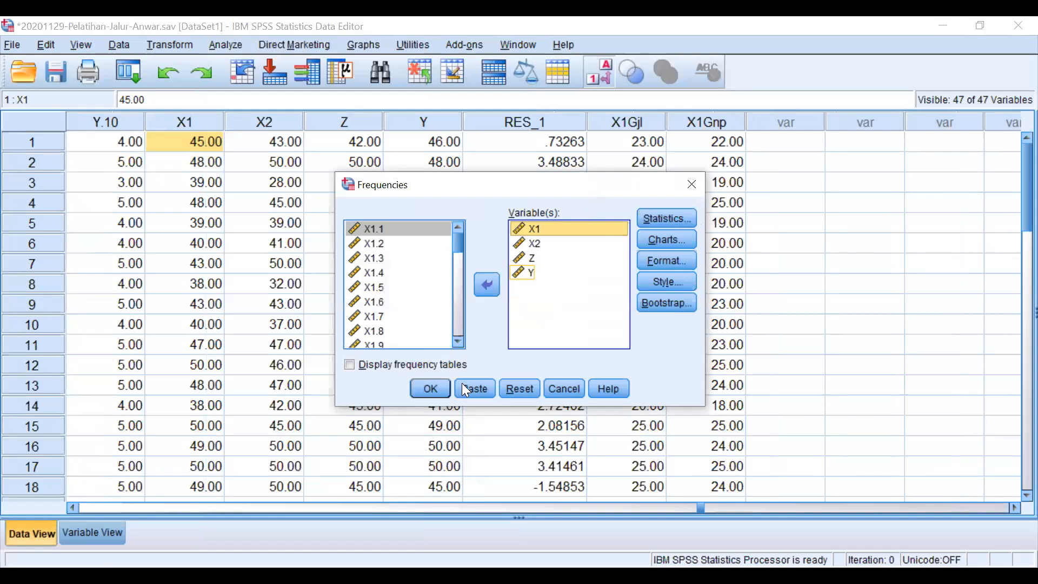
- Set the Frequencies statistics for X1, X2, Z and Y to mean, median, mode, standard deviation, minimum and maximum in SPSS
{"action": "key", "text": "alt+s"}
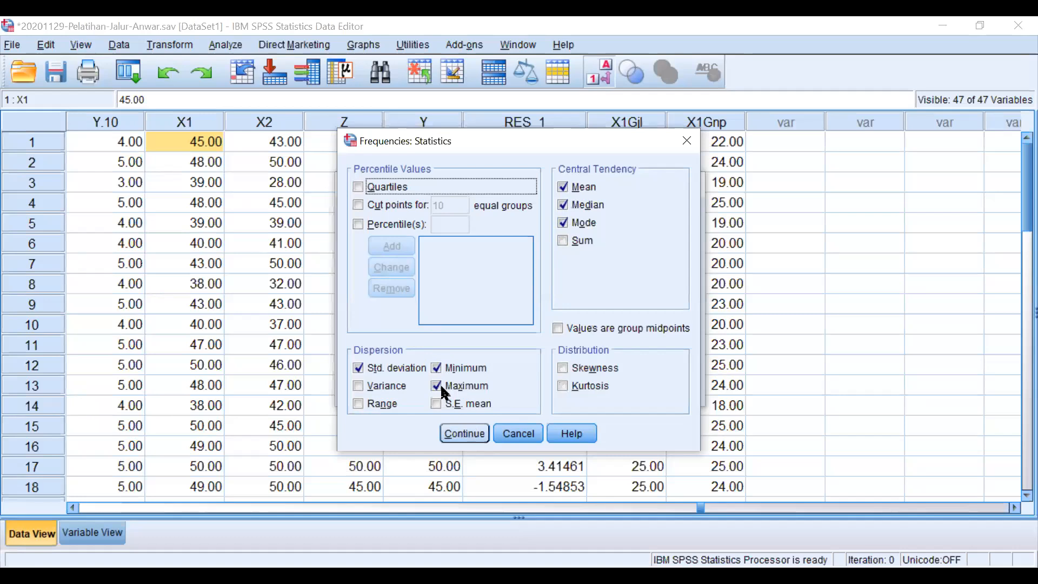
{"action": "key", "text": "Return"}
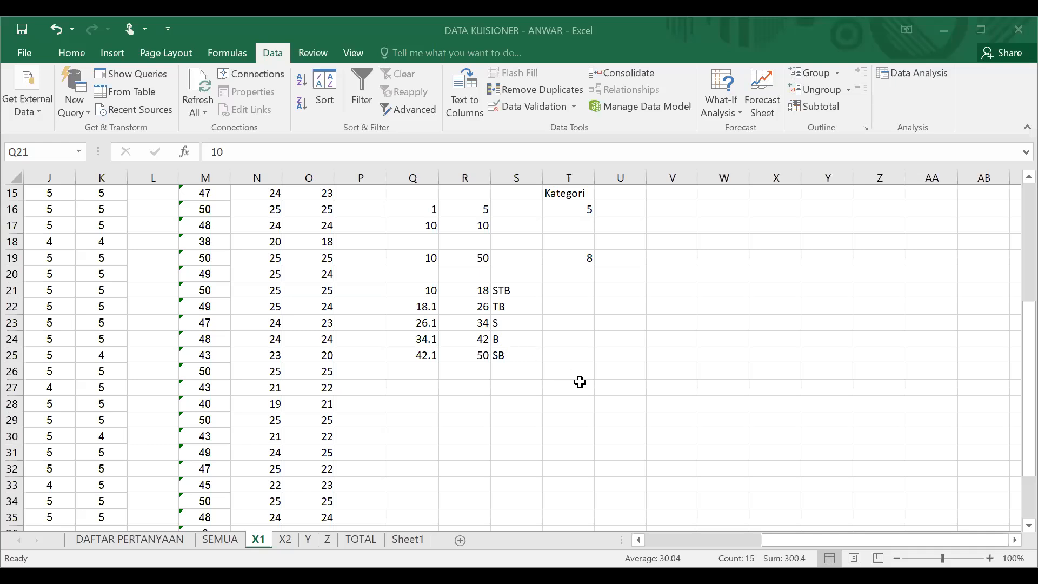
- Examine the SB category's score limits in Q25:S25 in Excel and return to the Z column in the SPSS data
{"action": "left_click_drag", "start_coordinate": [413, 356], "coordinate": [516, 355]}
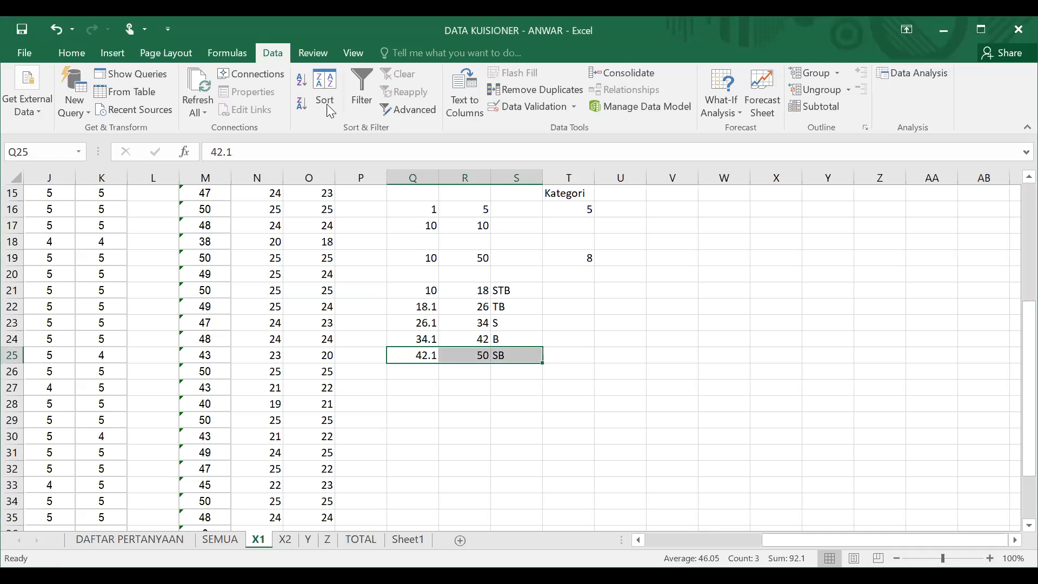
{"action": "left_click_drag", "start_coordinate": [409, 362], "coordinate": [503, 360]}
{"action": "key", "text": "alt+Tab"}
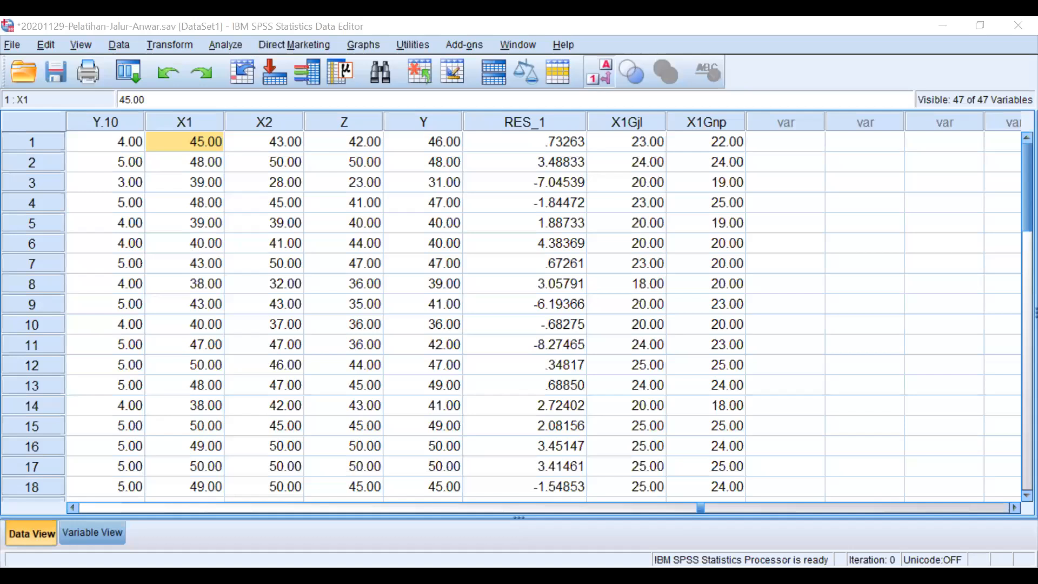
{"action": "left_click", "coordinate": [344, 142]}
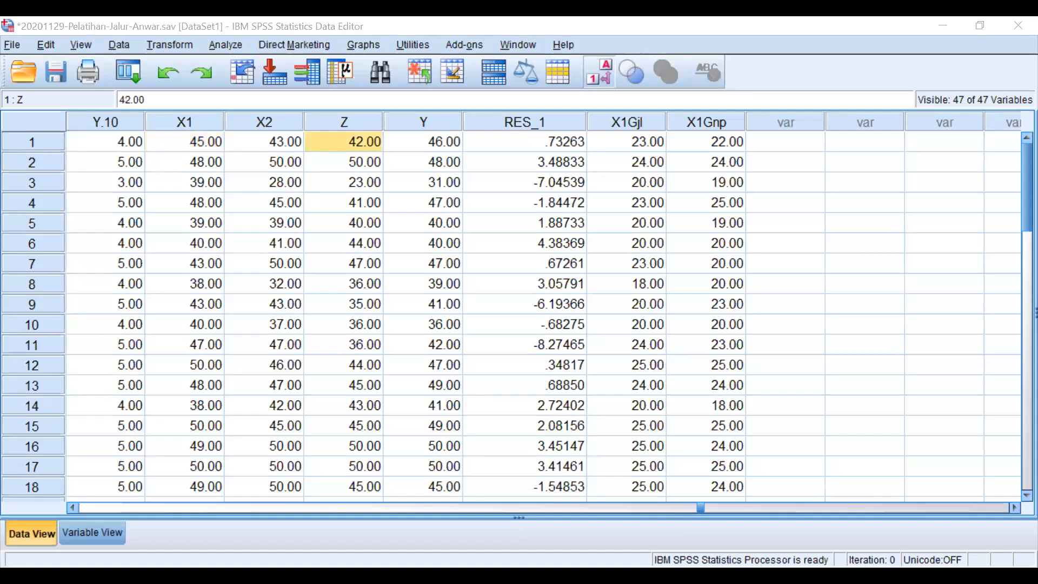
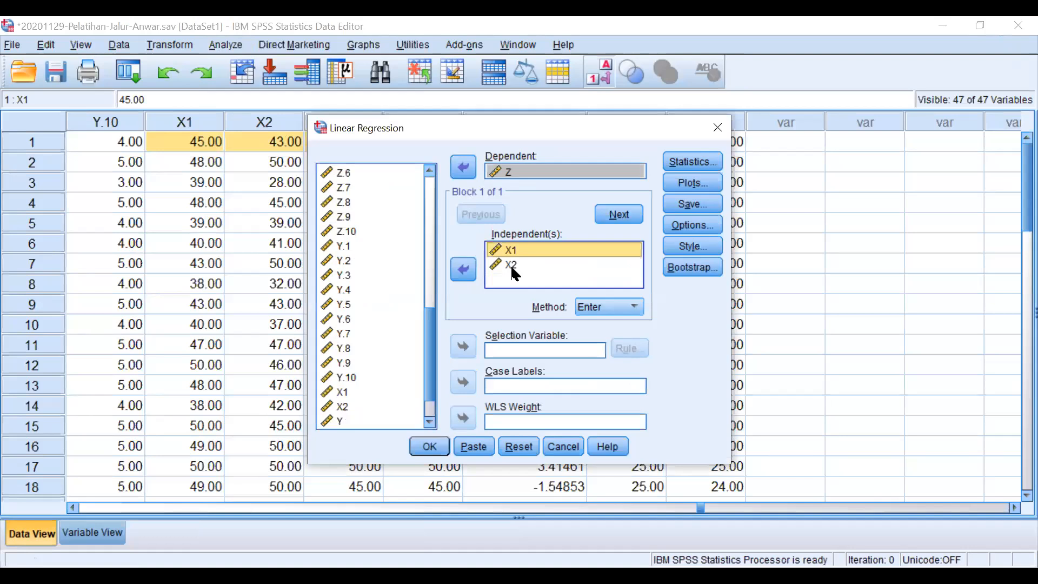
- Limit the linear regression statistics to collinearity diagnostics and Durbin-Watson, with estimates and model fit turned off
{"action": "left_click", "coordinate": [692, 163]}
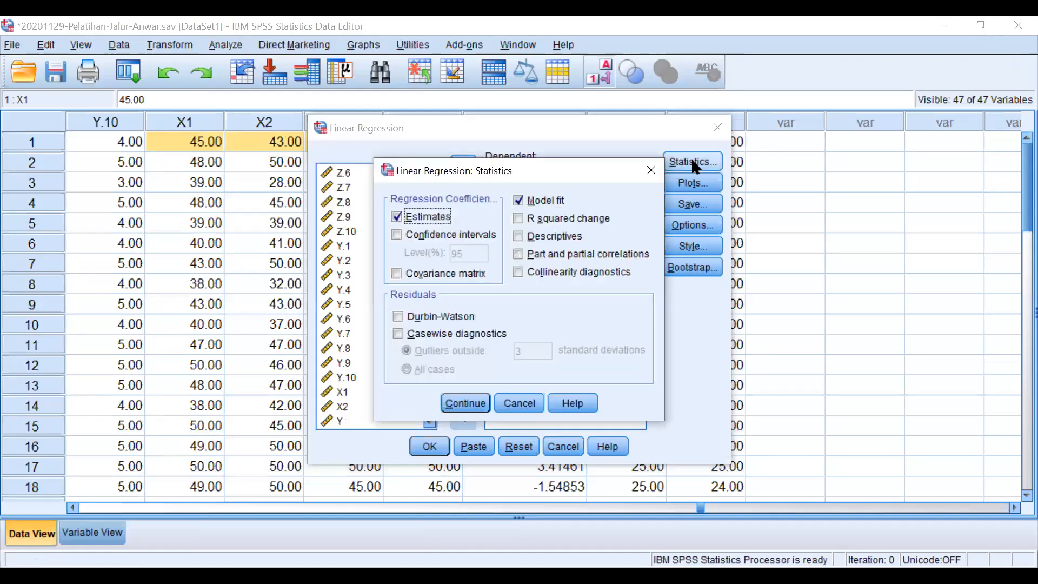
{"action": "left_click", "coordinate": [519, 200]}
{"action": "left_click", "coordinate": [528, 271]}
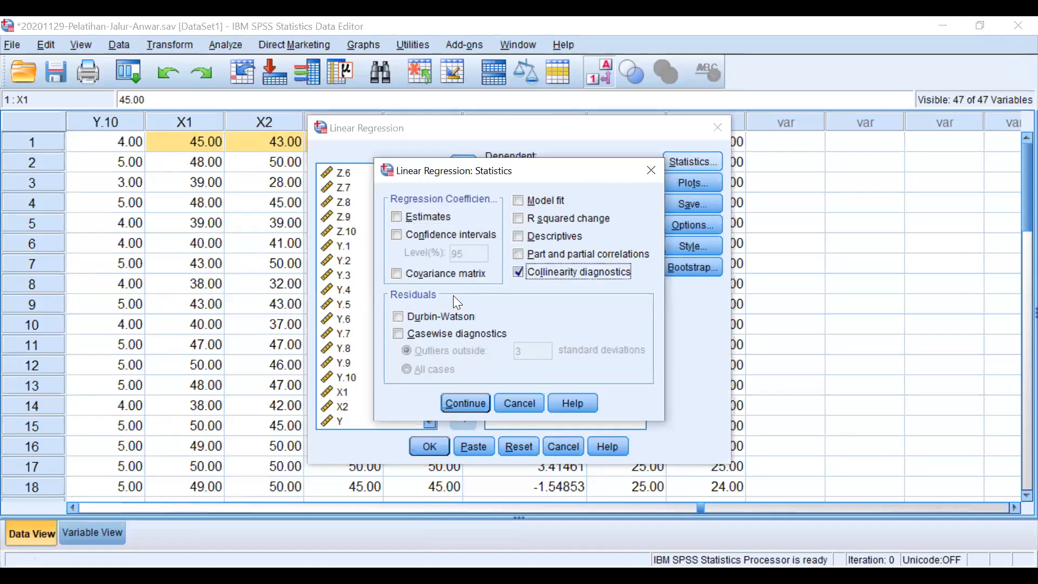
{"action": "left_click", "coordinate": [422, 318]}
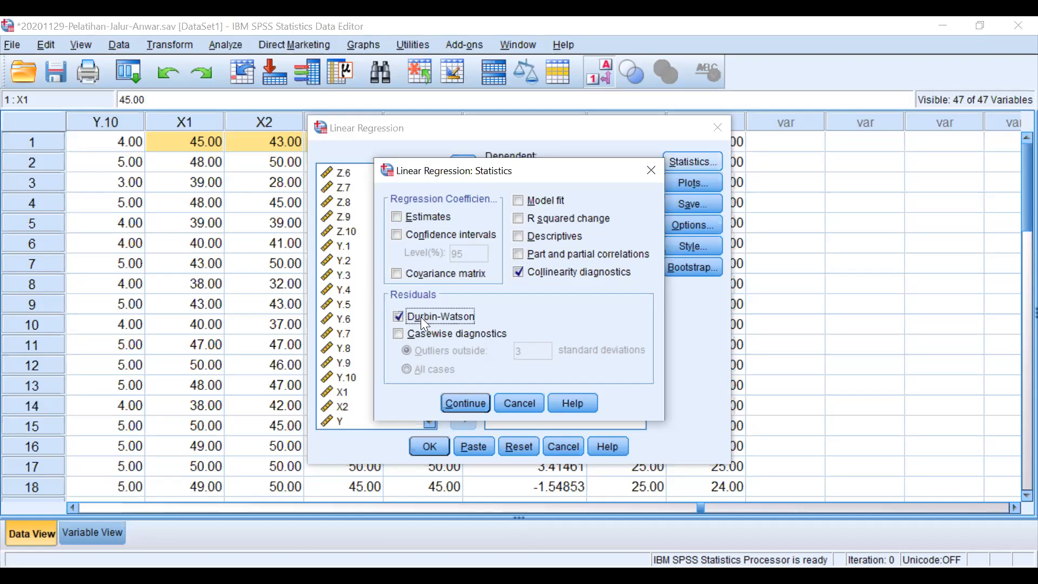
{"action": "left_click", "coordinate": [476, 405]}
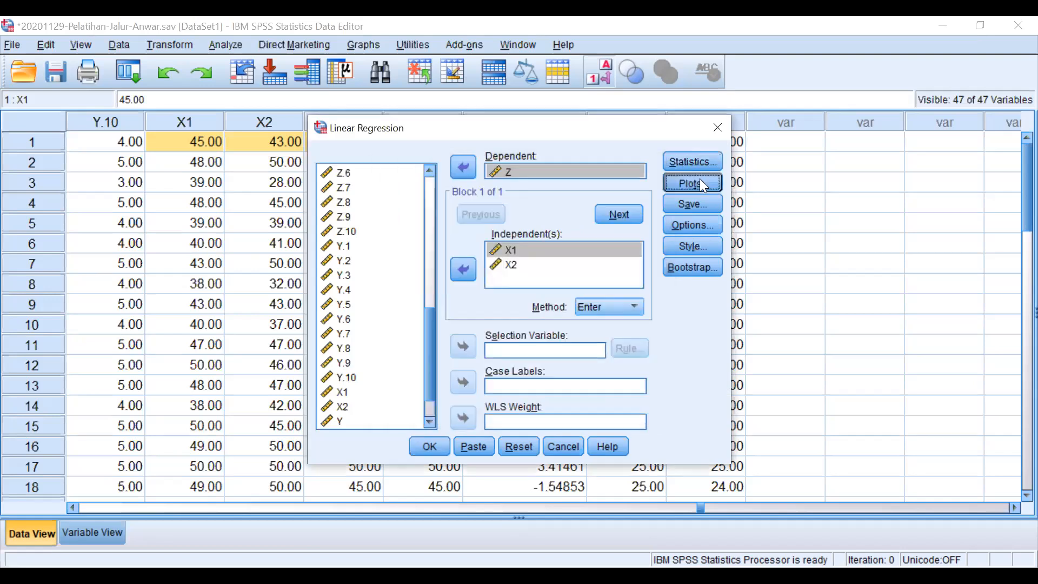
- Plot *DRESID on Y against *SRESID on X with a histogram and normal probability plot, and run the regression of Z on X1 and X2
{"action": "left_click", "coordinate": [702, 185]}
{"action": "left_click", "coordinate": [406, 280]}
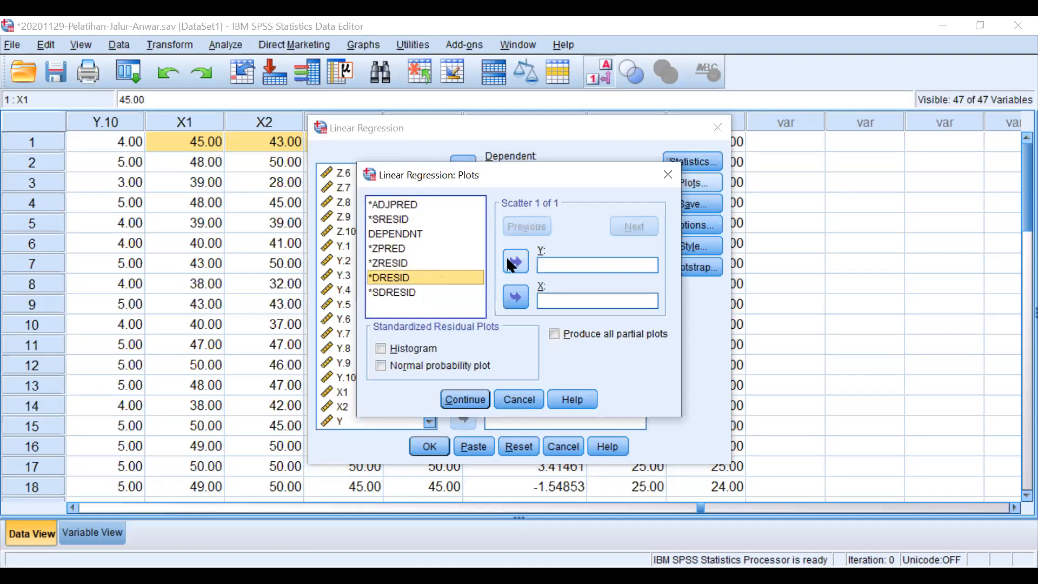
{"action": "left_click", "coordinate": [515, 261]}
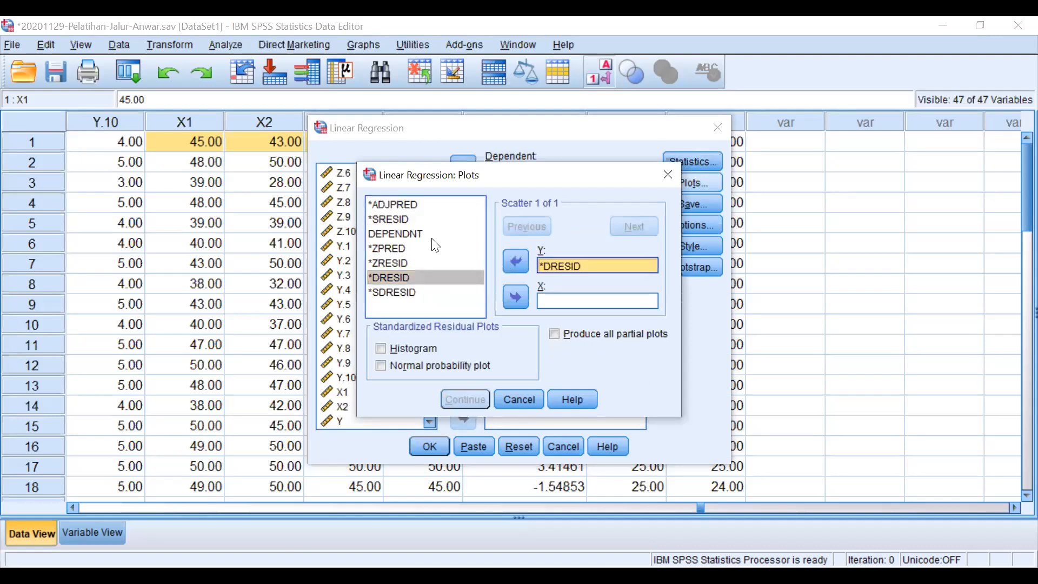
{"action": "left_click", "coordinate": [523, 296]}
{"action": "left_click", "coordinate": [407, 348]}
{"action": "left_click", "coordinate": [406, 366]}
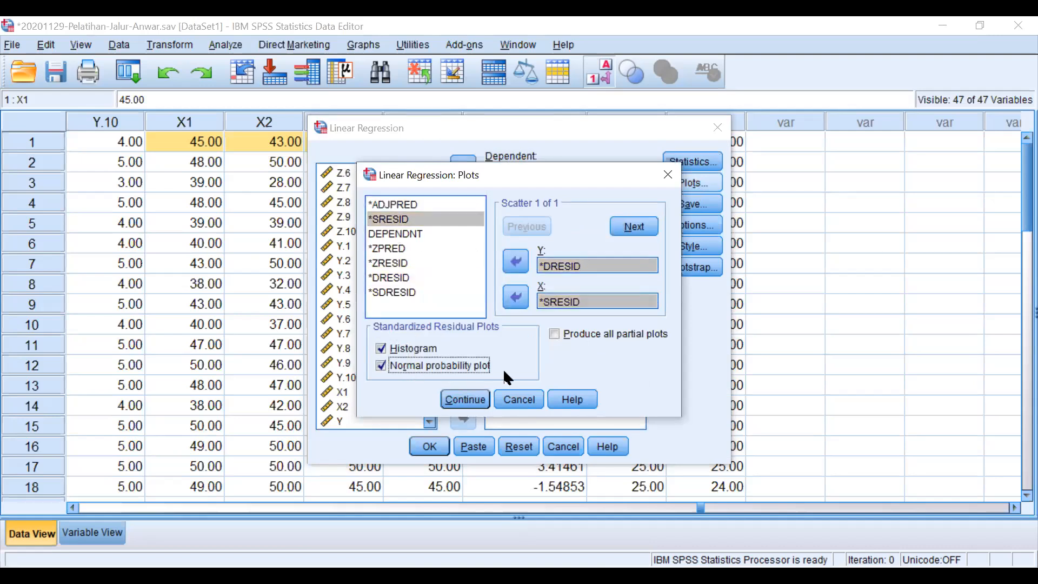
{"action": "left_click", "coordinate": [469, 402]}
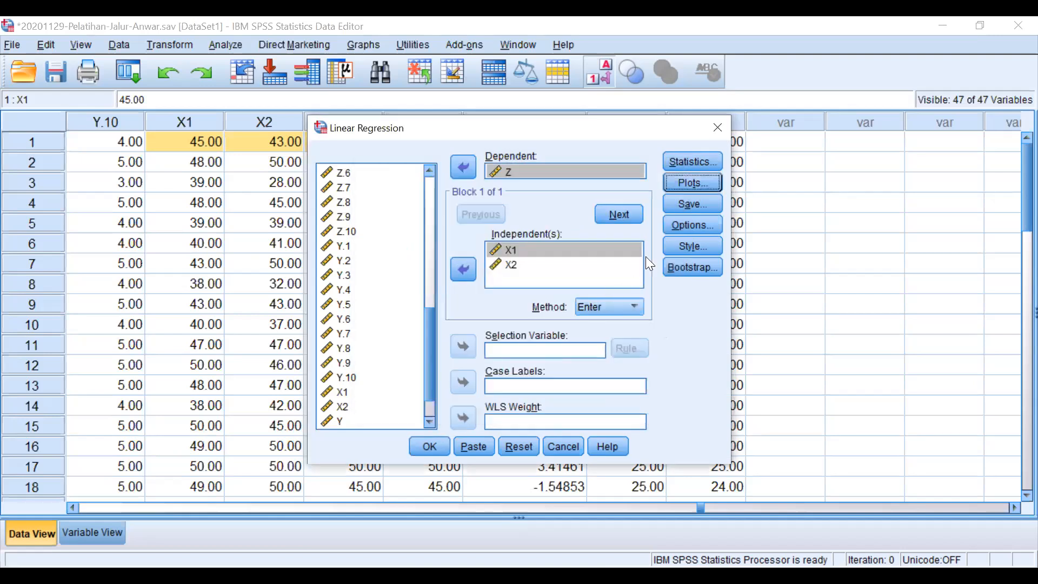
{"action": "left_click", "coordinate": [421, 442]}
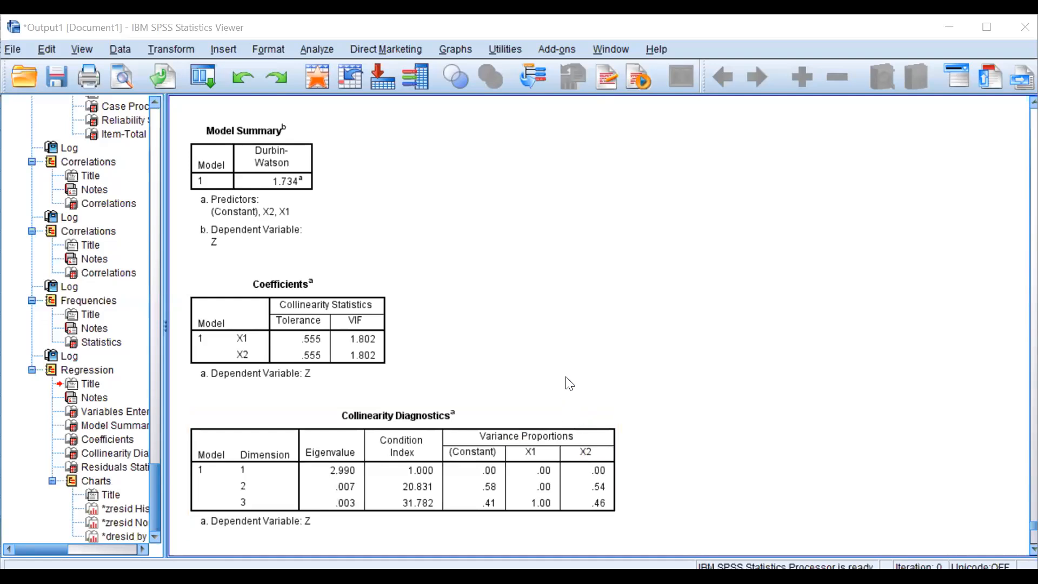
- Examine the residual histogram and the normal P-P plot for Z in the regression output
{"action": "scroll", "coordinate": [568, 386], "scroll_direction": "down", "scroll_amount": 5}
{"action": "scroll", "coordinate": [571, 385], "scroll_direction": "down", "scroll_amount": 20}
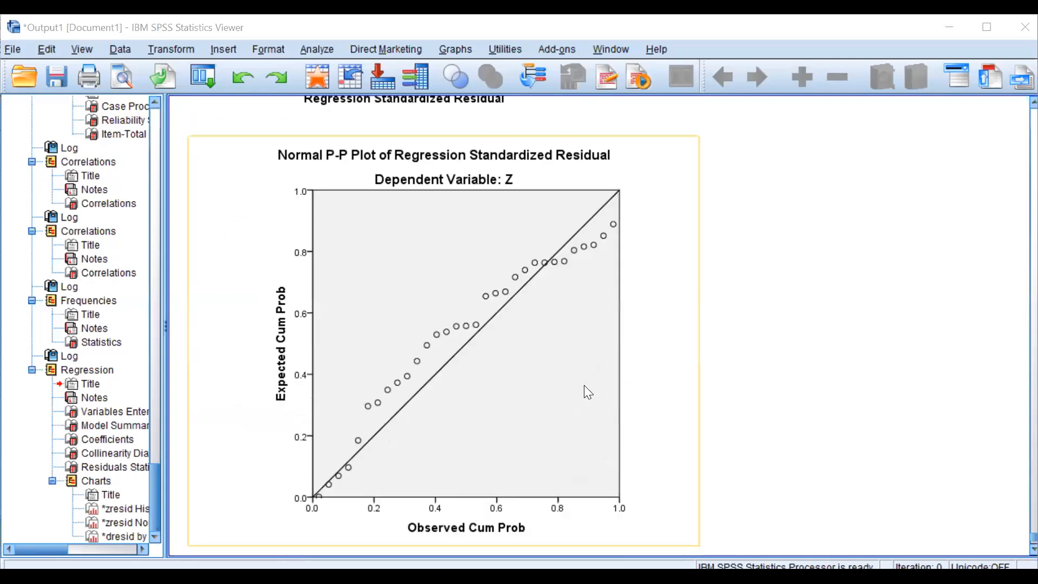
{"action": "scroll", "coordinate": [584, 385], "scroll_direction": "up", "scroll_amount": 10}
{"action": "scroll", "coordinate": [596, 378], "scroll_direction": "down", "scroll_amount": 7}
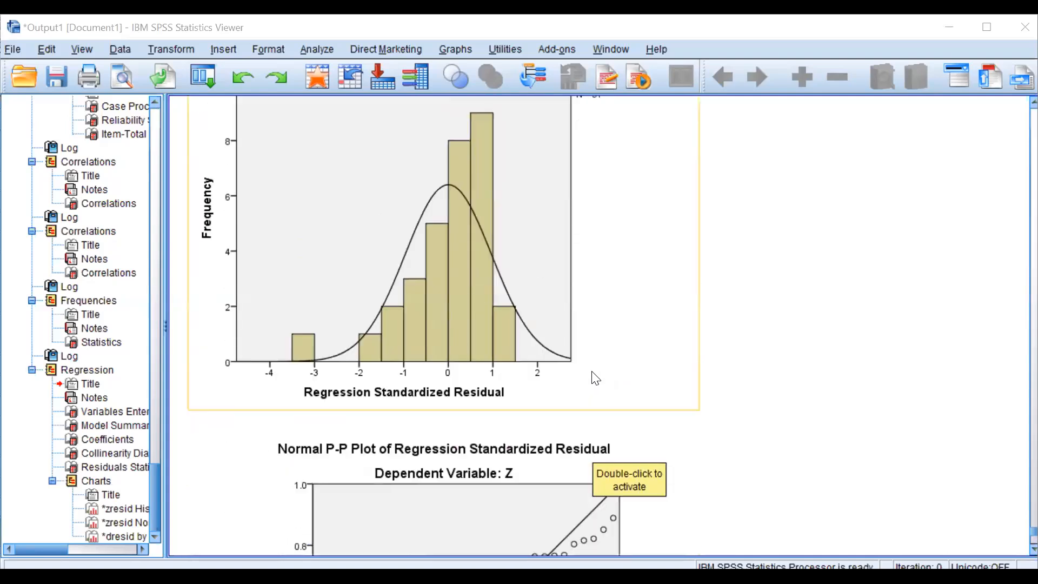
{"action": "scroll", "coordinate": [596, 378], "scroll_direction": "down", "scroll_amount": 3}
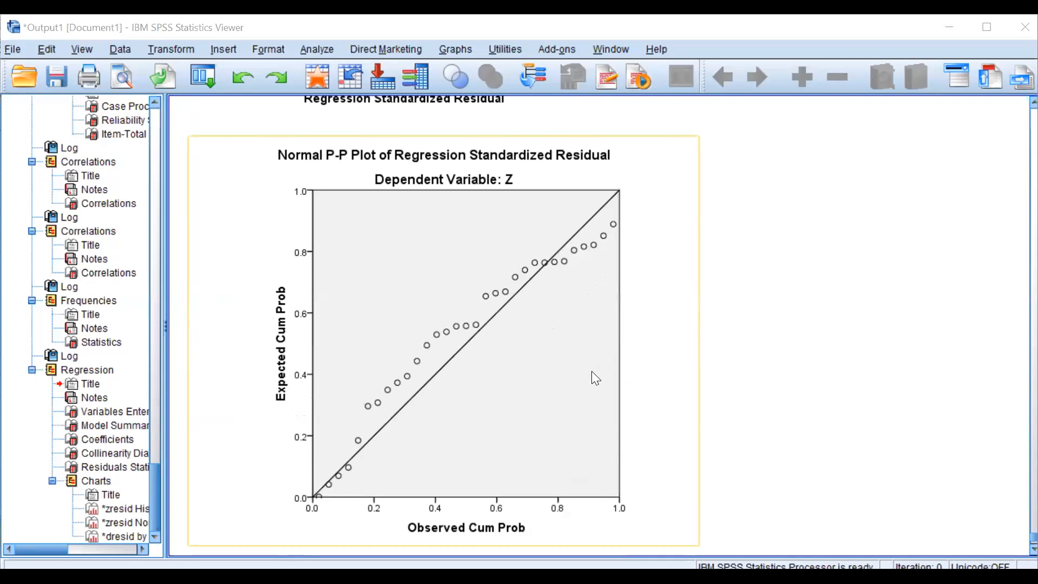
{"action": "scroll", "coordinate": [575, 339], "scroll_direction": "up", "scroll_amount": 10}
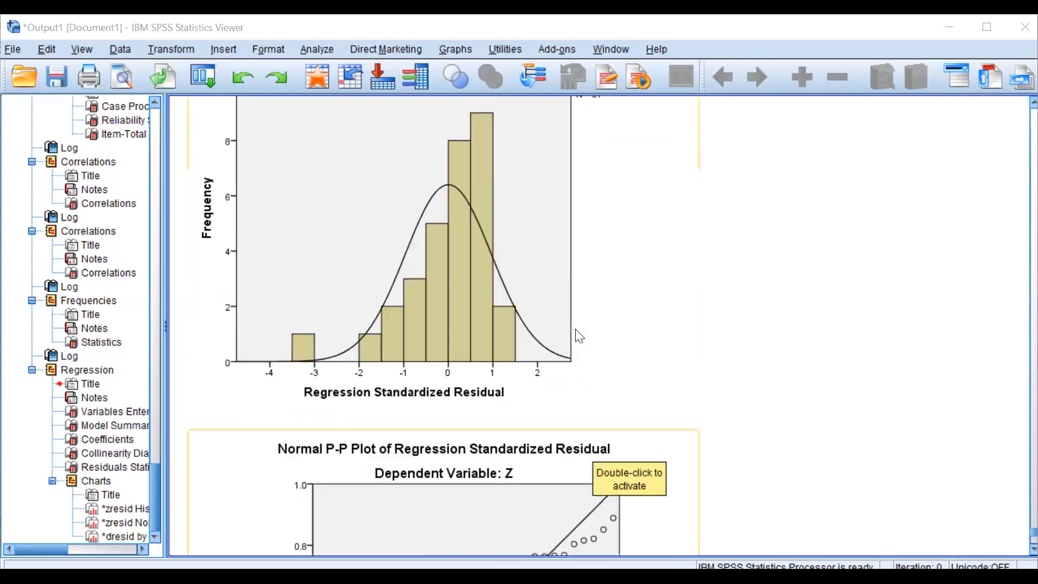
{"action": "scroll", "coordinate": [574, 324], "scroll_direction": "down", "scroll_amount": 2}
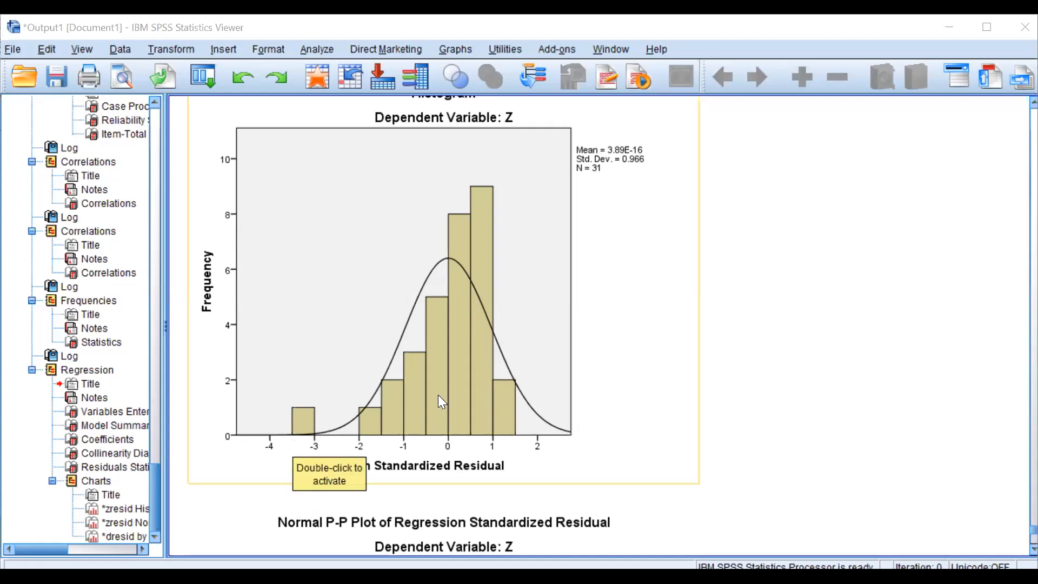
{"action": "scroll", "coordinate": [587, 441], "scroll_direction": "down", "scroll_amount": 6}
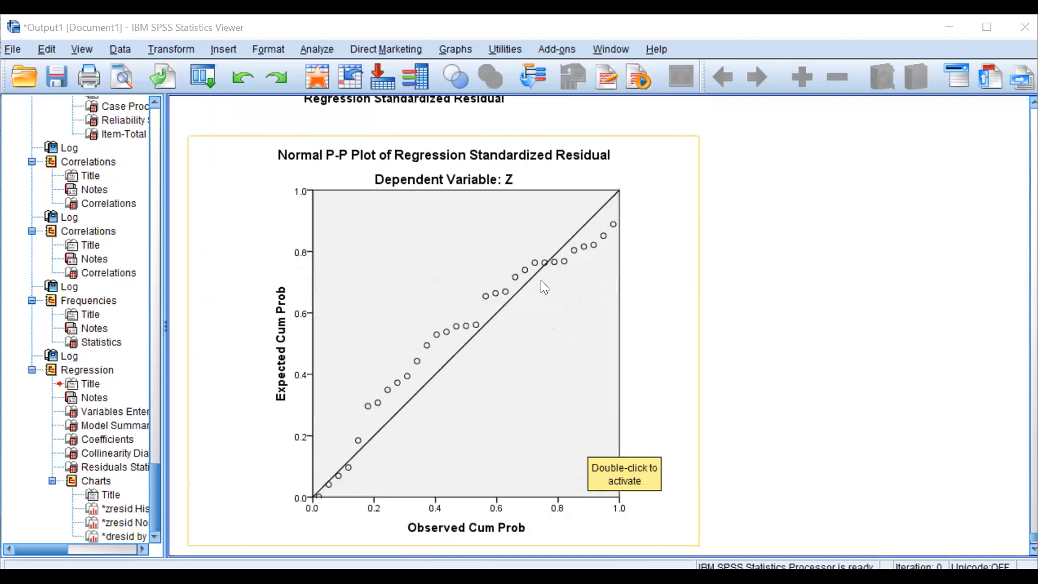
{"action": "scroll", "coordinate": [529, 344], "scroll_direction": "down", "scroll_amount": 6}
{"action": "scroll", "coordinate": [529, 346], "scroll_direction": "up", "scroll_amount": 6}
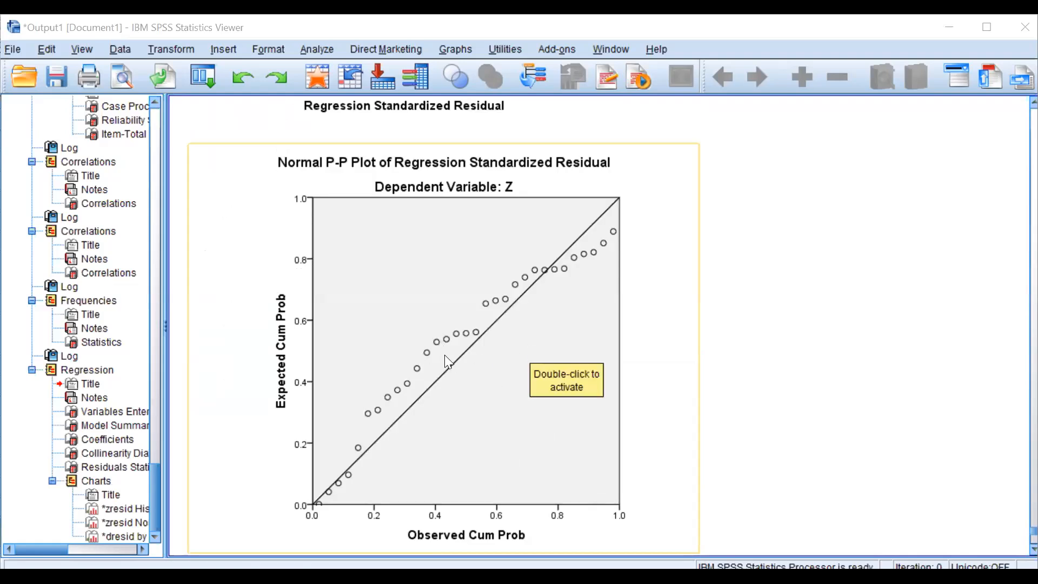
{"action": "scroll", "coordinate": [441, 368], "scroll_direction": "up", "scroll_amount": 12}
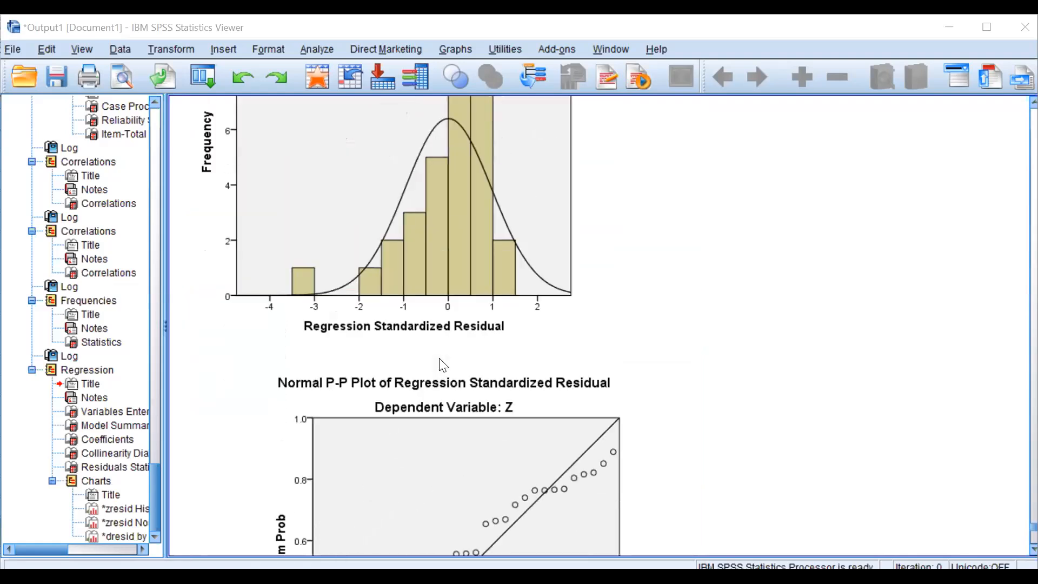
- Examine the Durbin-Watson, Tolerance and VIF tables and the residual scatterplot for Z in the regression output
{"action": "scroll", "coordinate": [440, 365], "scroll_direction": "up", "scroll_amount": 5}
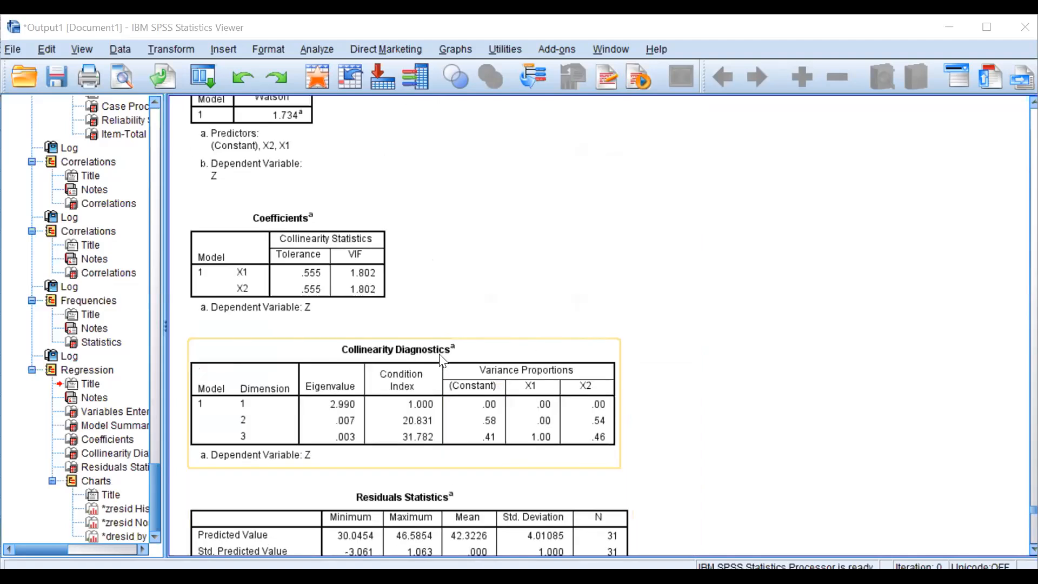
{"action": "scroll", "coordinate": [440, 362], "scroll_direction": "up", "scroll_amount": 6}
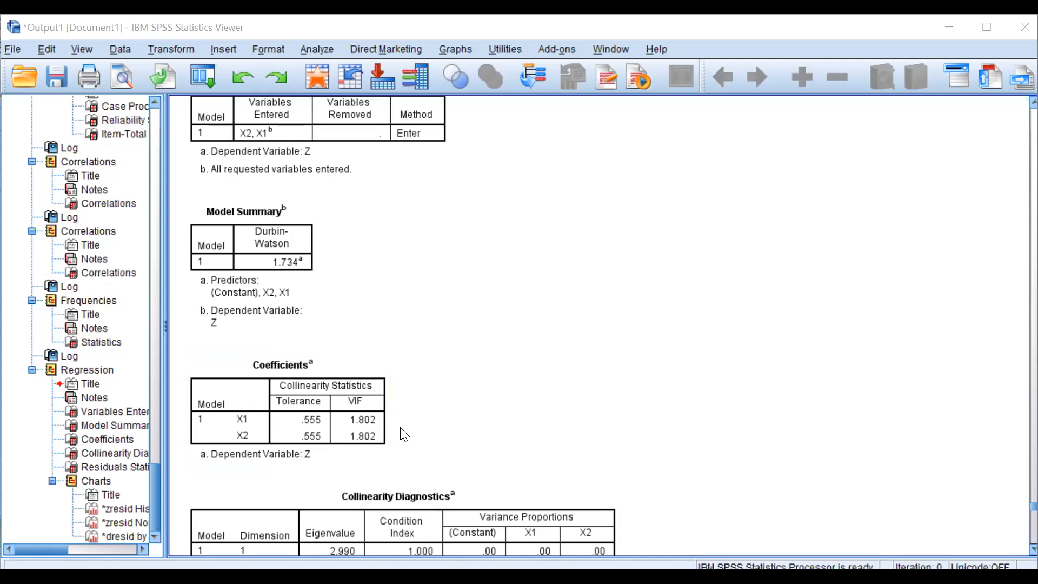
{"action": "scroll", "coordinate": [541, 422], "scroll_direction": "down", "scroll_amount": 10}
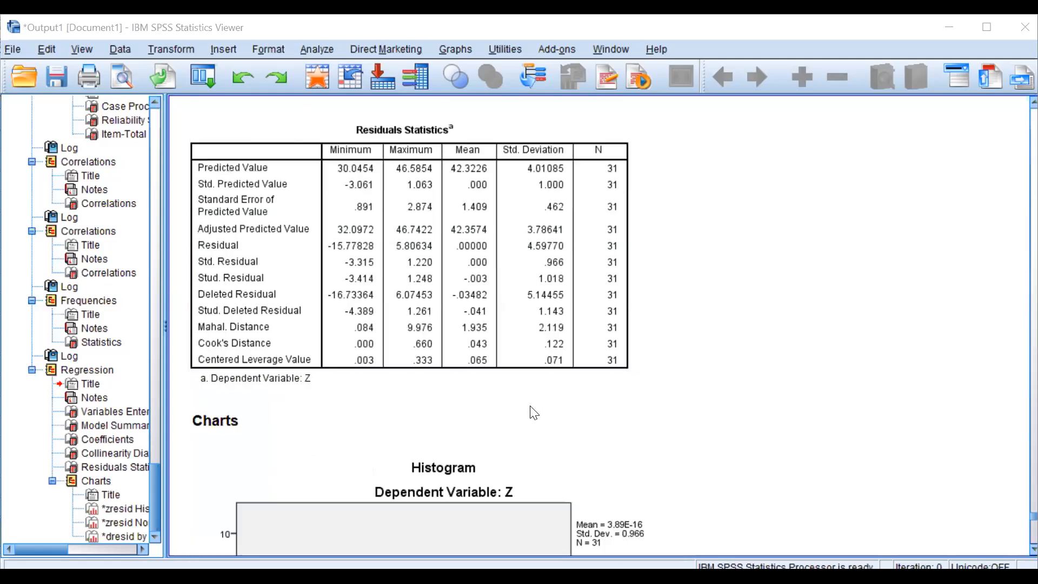
{"action": "scroll", "coordinate": [534, 413], "scroll_direction": "down", "scroll_amount": 15}
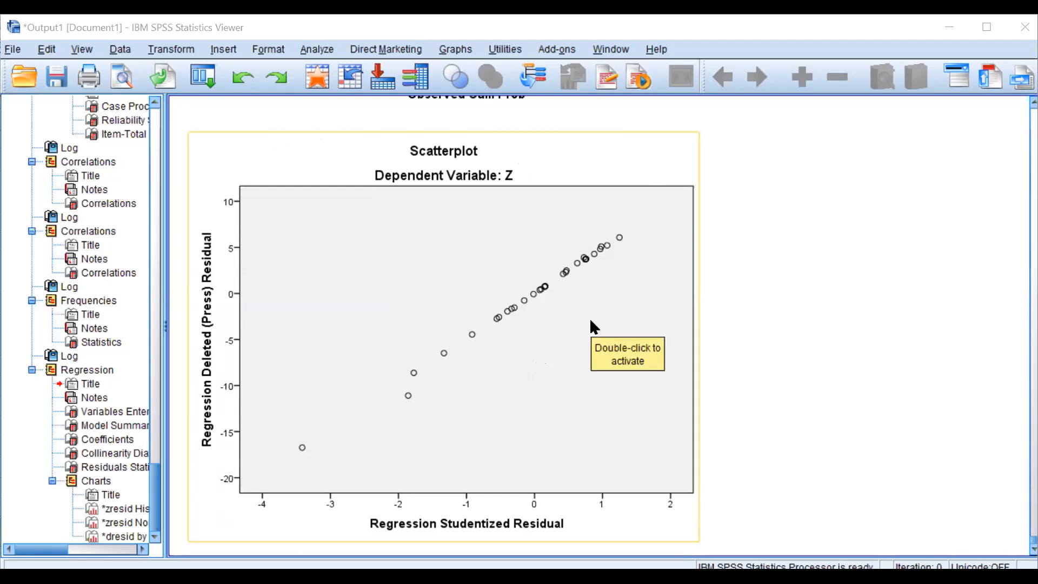
{"action": "scroll", "coordinate": [540, 351], "scroll_direction": "up", "scroll_amount": 3}
{"action": "scroll", "coordinate": [535, 365], "scroll_direction": "up", "scroll_amount": 10}
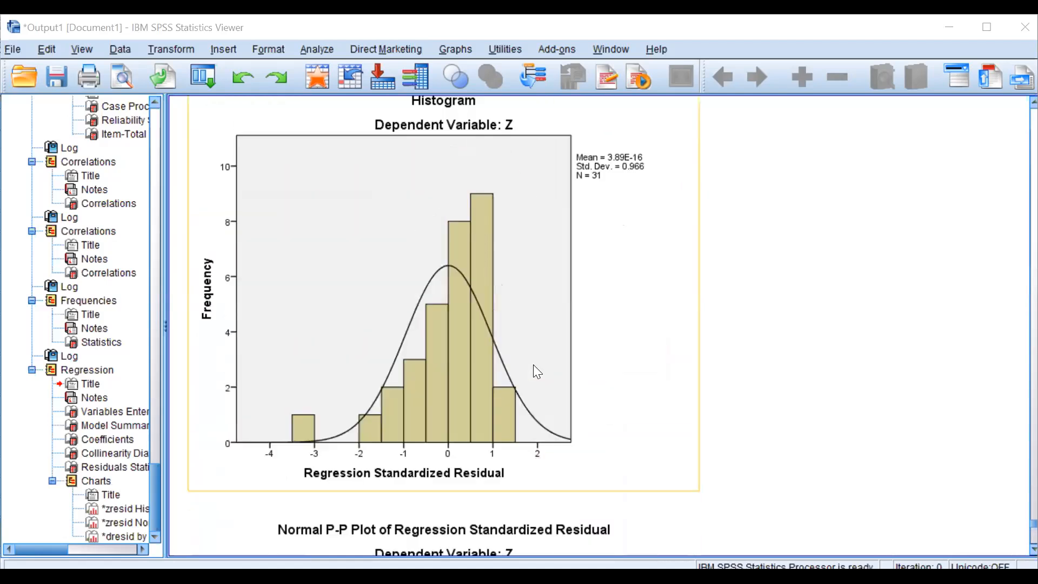
{"action": "scroll", "coordinate": [532, 355], "scroll_direction": "up", "scroll_amount": 8}
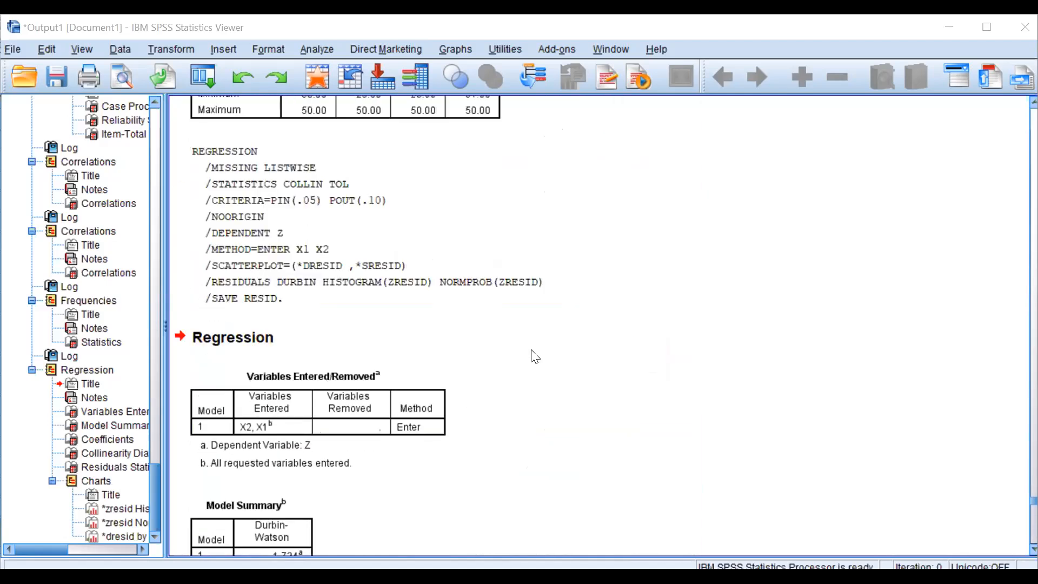
{"action": "scroll", "coordinate": [514, 355], "scroll_direction": "down", "scroll_amount": 3}
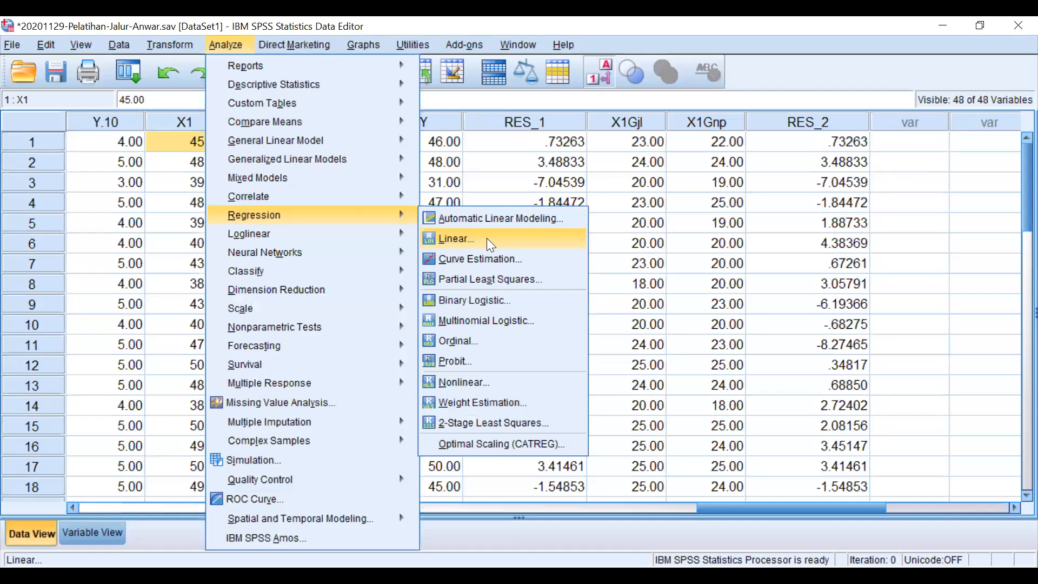
- Reset the linear regression statistics for Z on X1 and X2 to estimates and model fit, without collinearity diagnostics
{"action": "left_click", "coordinate": [486, 237]}
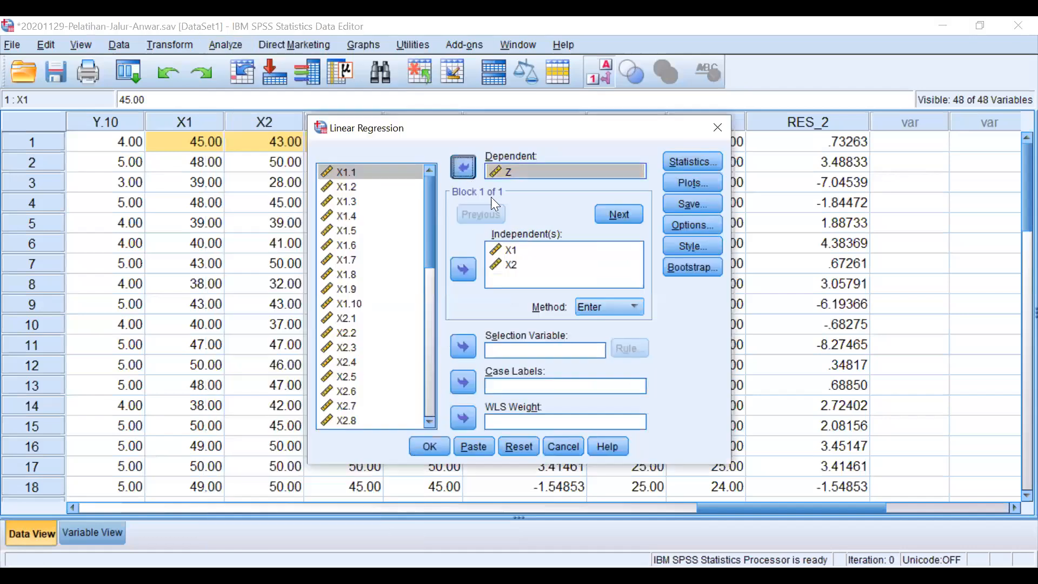
{"action": "left_click", "coordinate": [464, 168]}
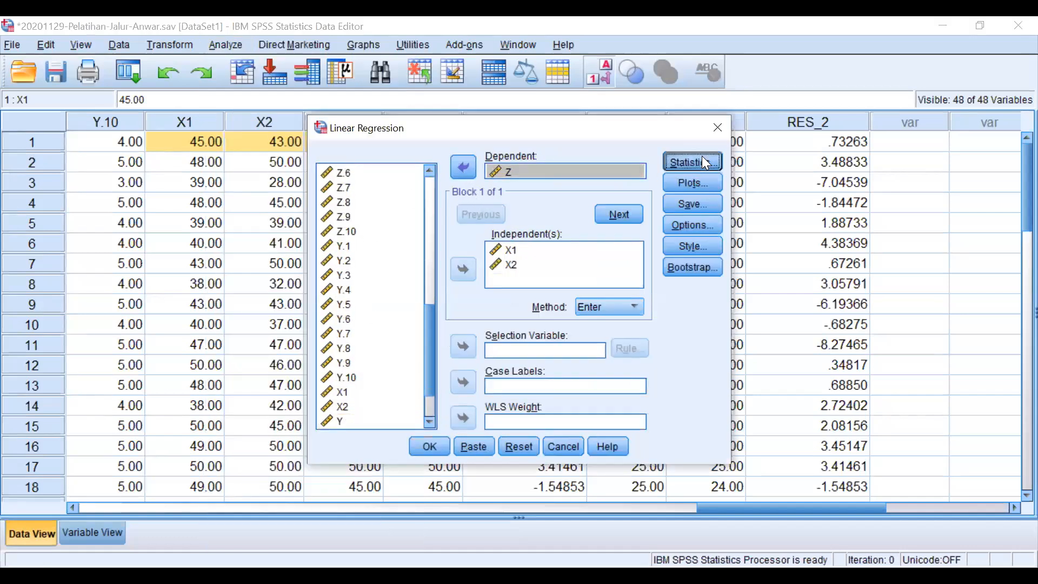
{"action": "left_click", "coordinate": [703, 157]}
{"action": "left_click", "coordinate": [430, 218]}
{"action": "left_click", "coordinate": [538, 200]}
{"action": "left_click", "coordinate": [520, 273]}
{"action": "left_click", "coordinate": [404, 320]}
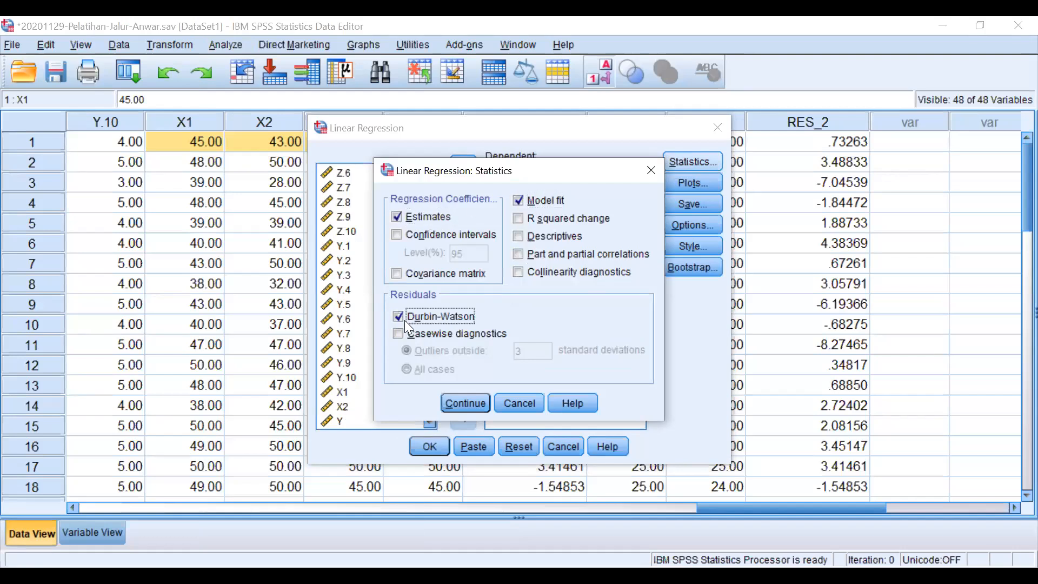
{"action": "left_click", "coordinate": [464, 402]}
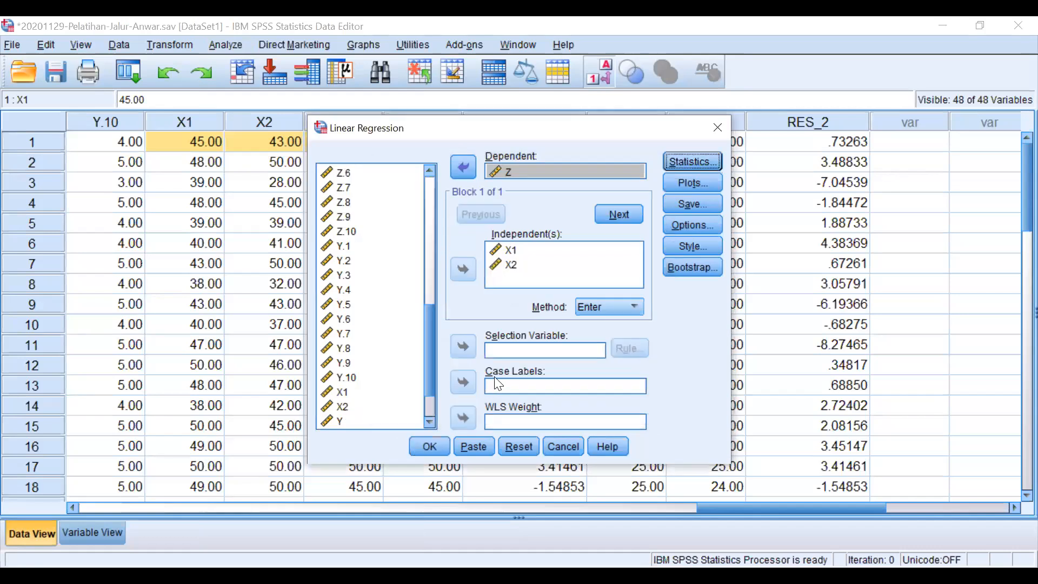
- Remove *DRESID, *SRESID, the histogram and the normal probability plot from the regression plots and run the regression of Z on X1 and X2
{"action": "left_click", "coordinate": [692, 186]}
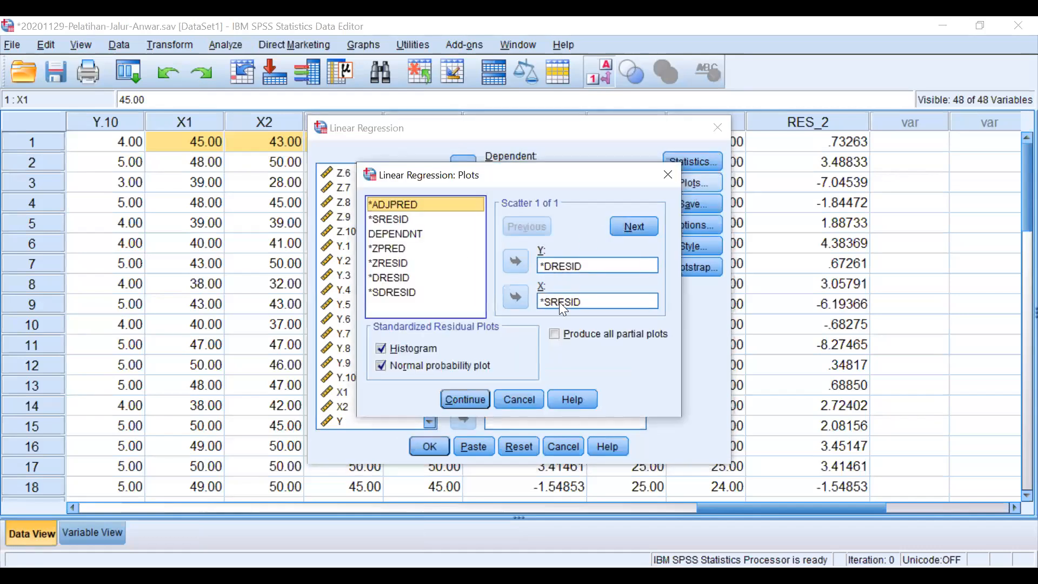
{"action": "left_click", "coordinate": [561, 265]}
{"action": "left_click", "coordinate": [515, 262]}
{"action": "left_click", "coordinate": [559, 303]}
{"action": "left_click", "coordinate": [515, 297]}
{"action": "left_click", "coordinate": [394, 349]}
{"action": "left_click", "coordinate": [393, 368]}
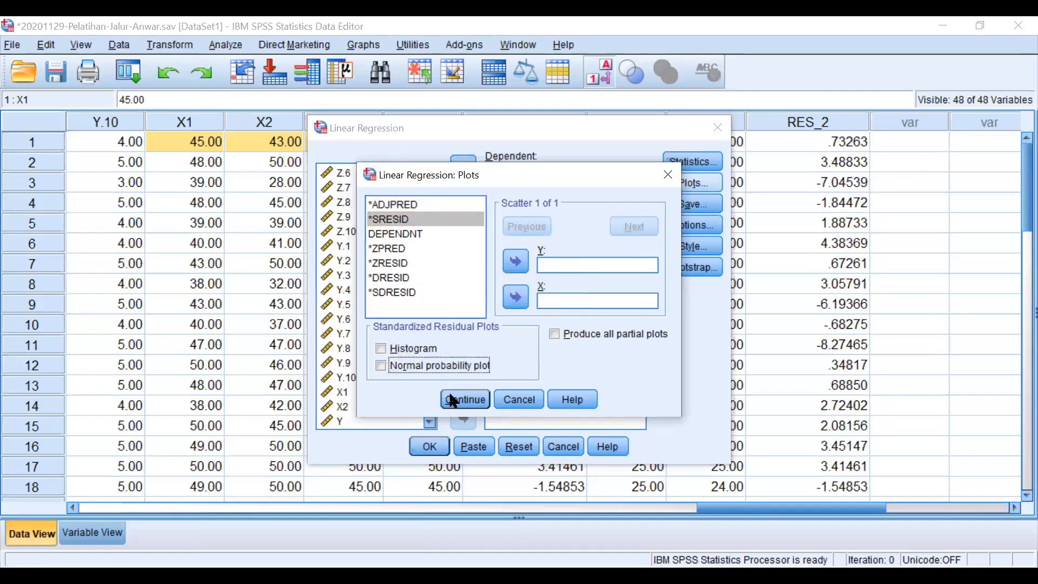
{"action": "left_click", "coordinate": [472, 403]}
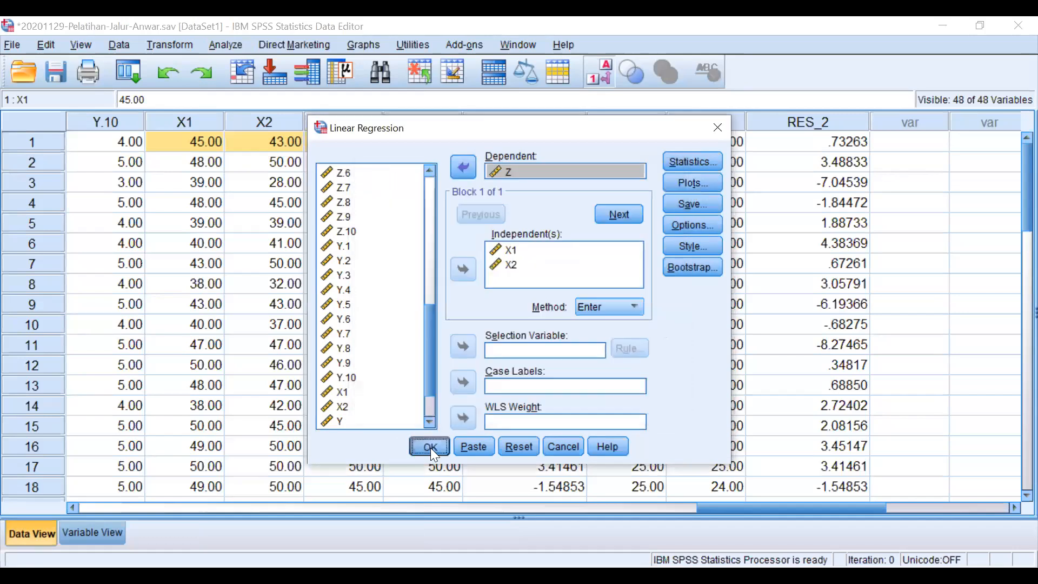
{"action": "left_click", "coordinate": [430, 448]}
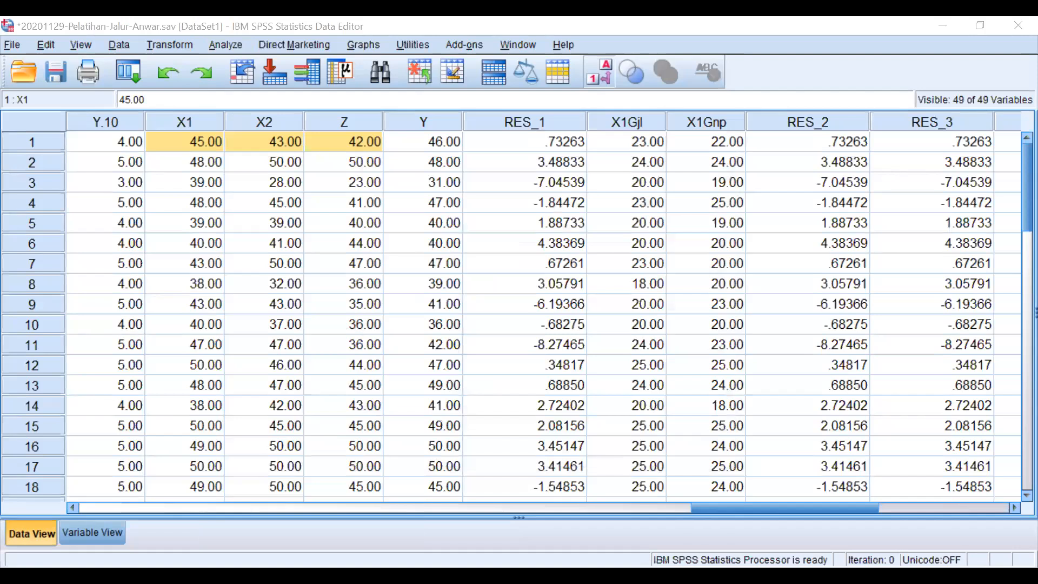